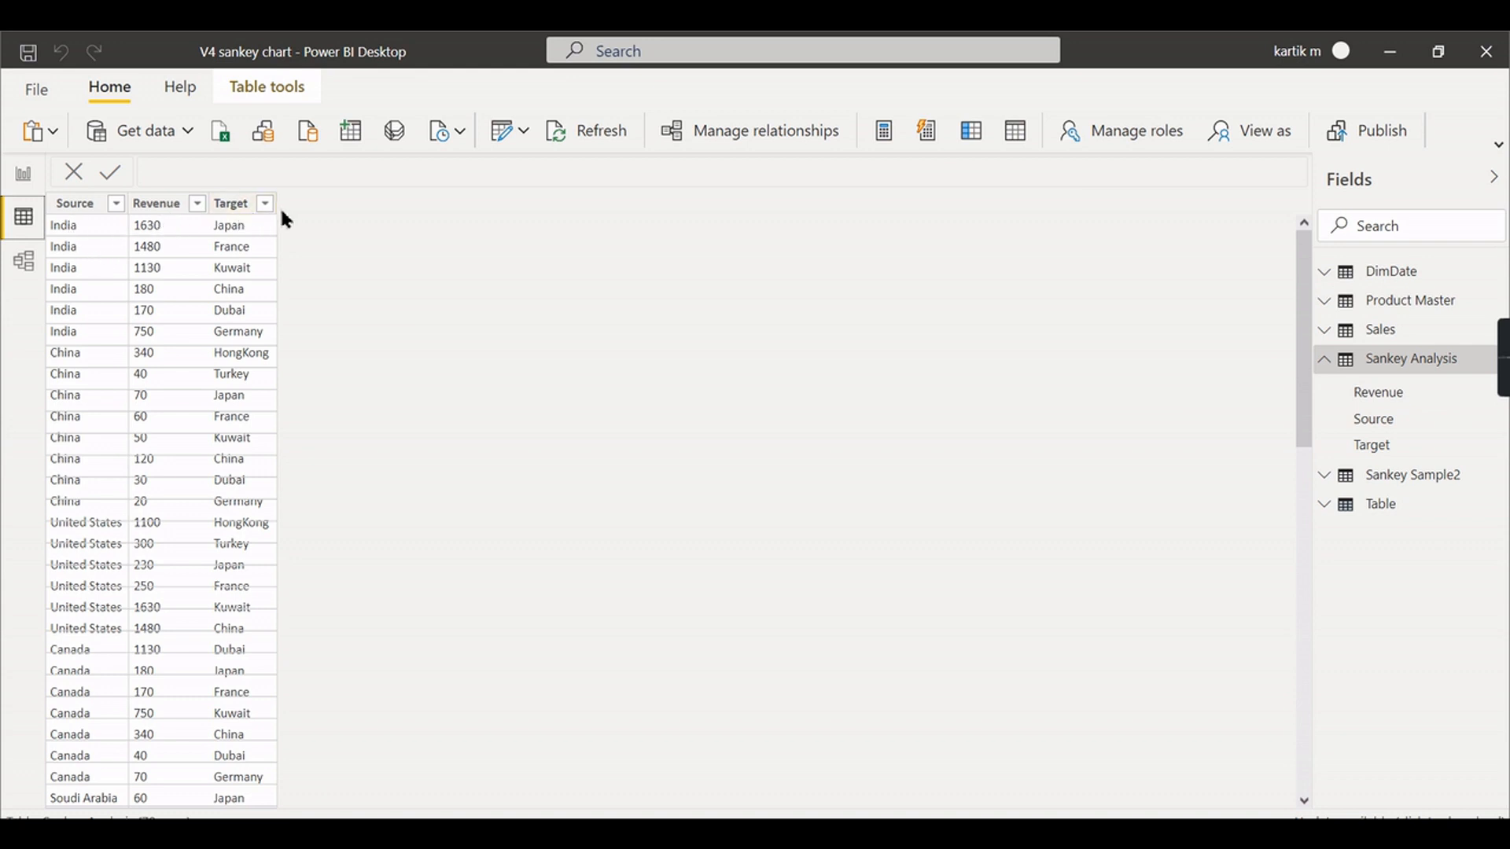
- Review the source, revenue and target rows of the Sankey Analysis table and return to the Sankey report page
scroll(242, 424, down, 5)
scroll(240, 420, up, 5)
click(25, 175)
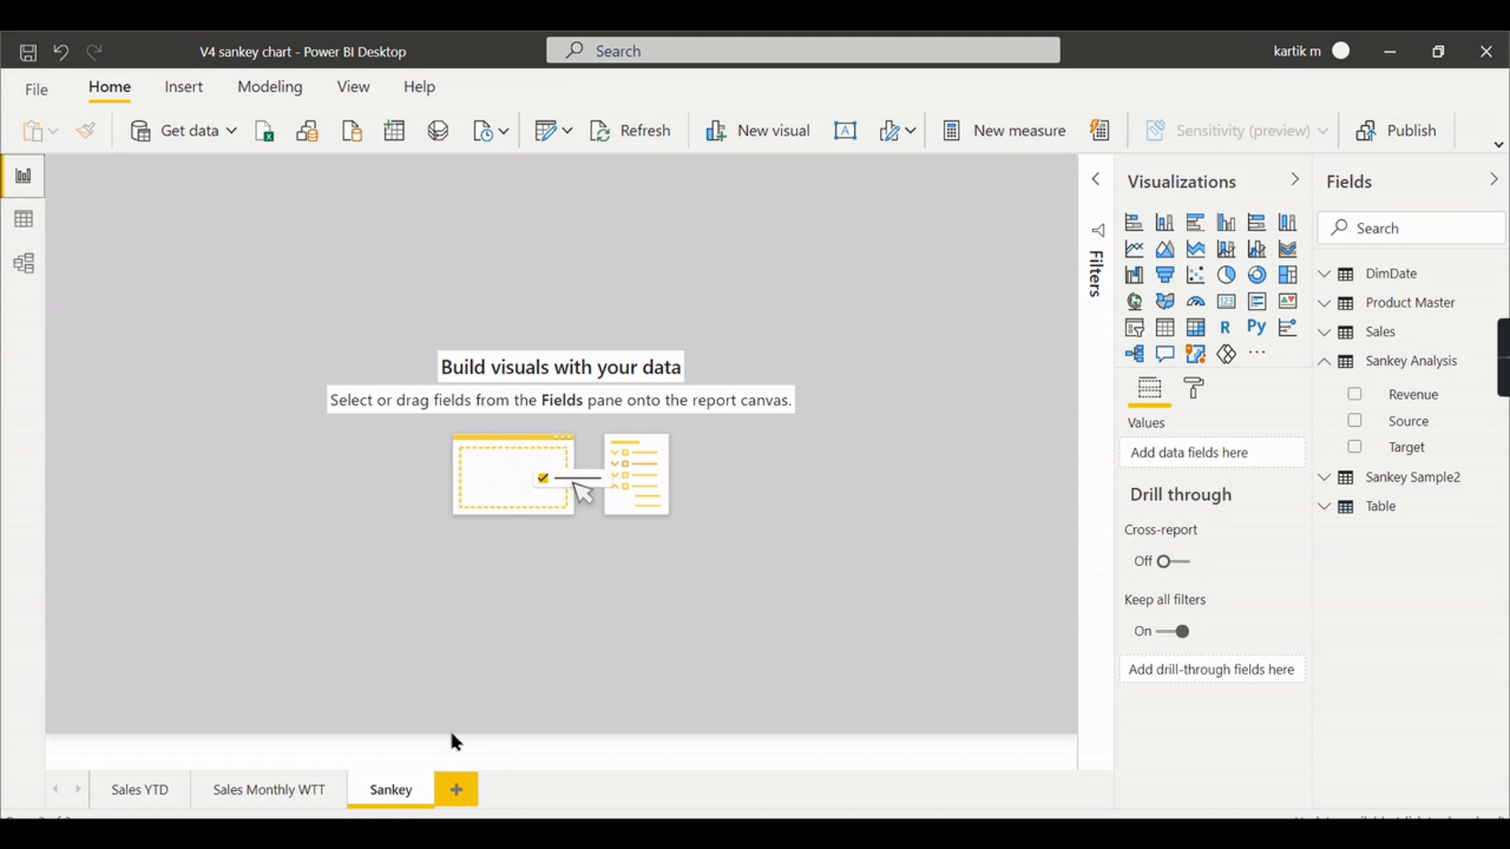
- Find the Sankey Chart custom visual in AppSource by searching "sankey" and import it into the report
click(1267, 357)
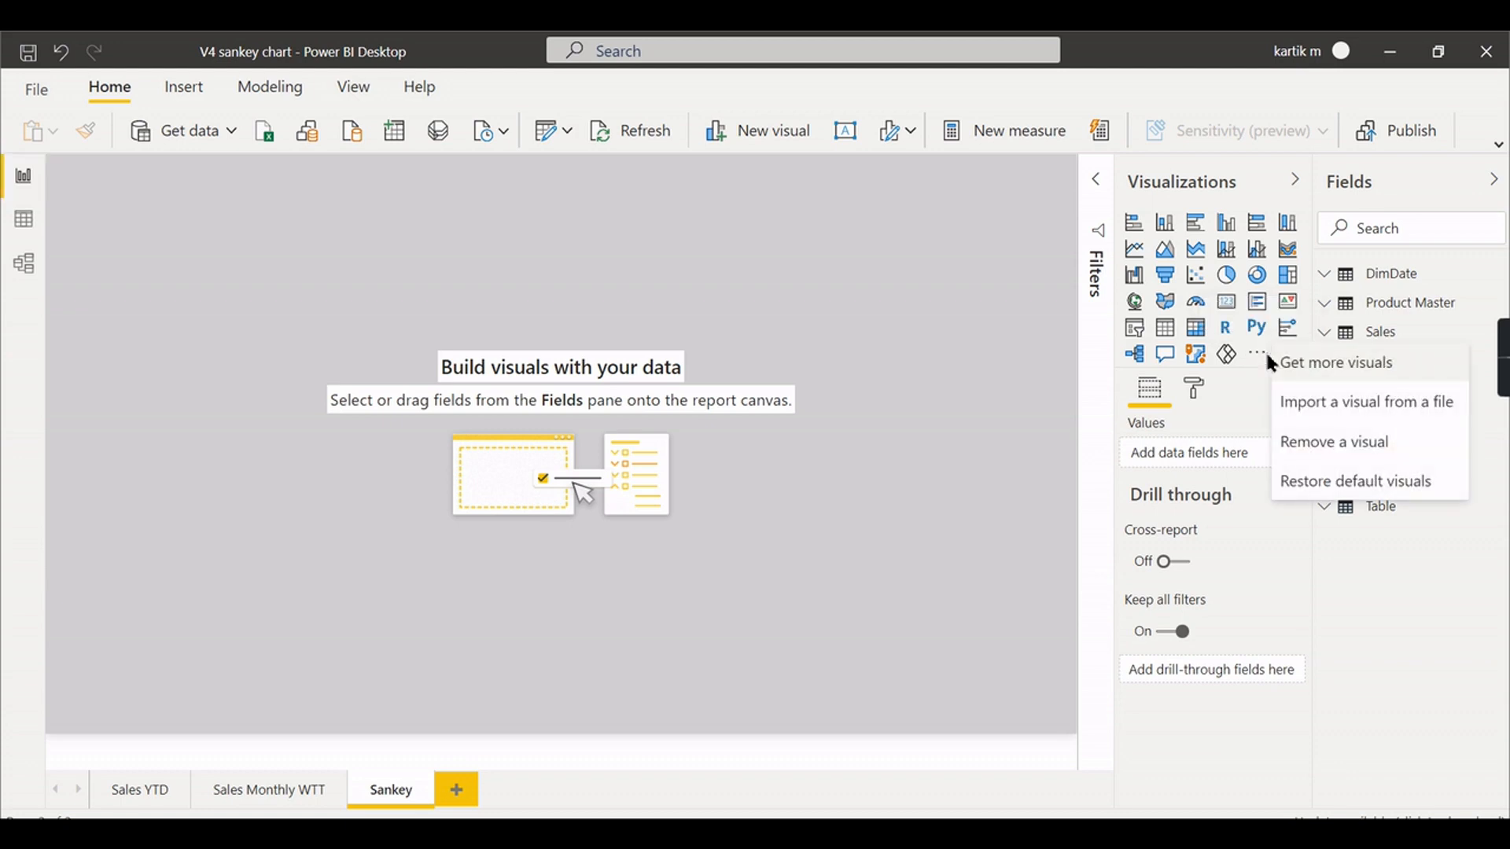
click(1343, 371)
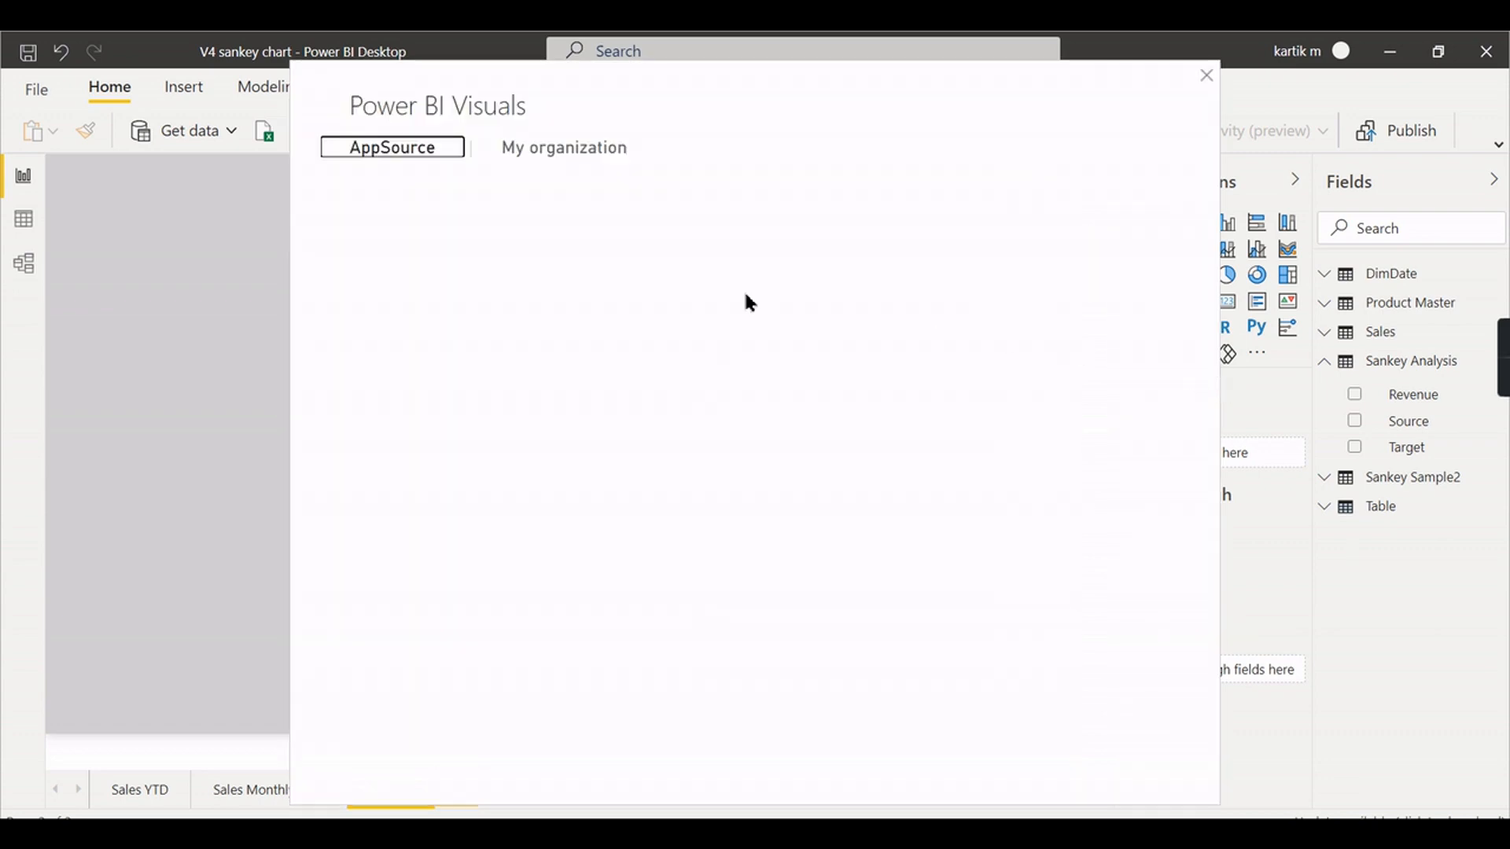
click(462, 243)
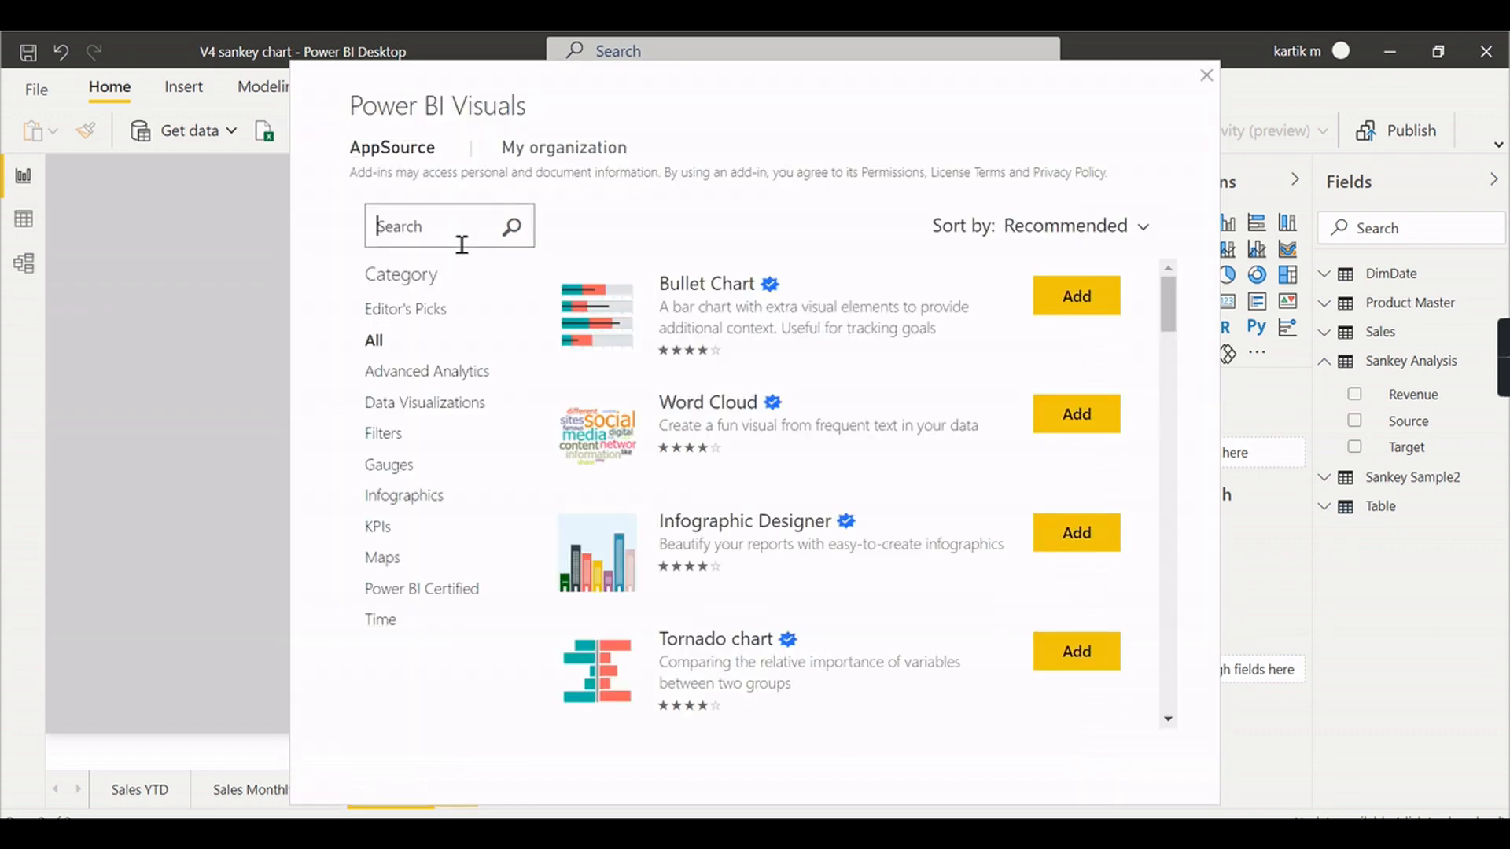
text(sankey)
key(Return)
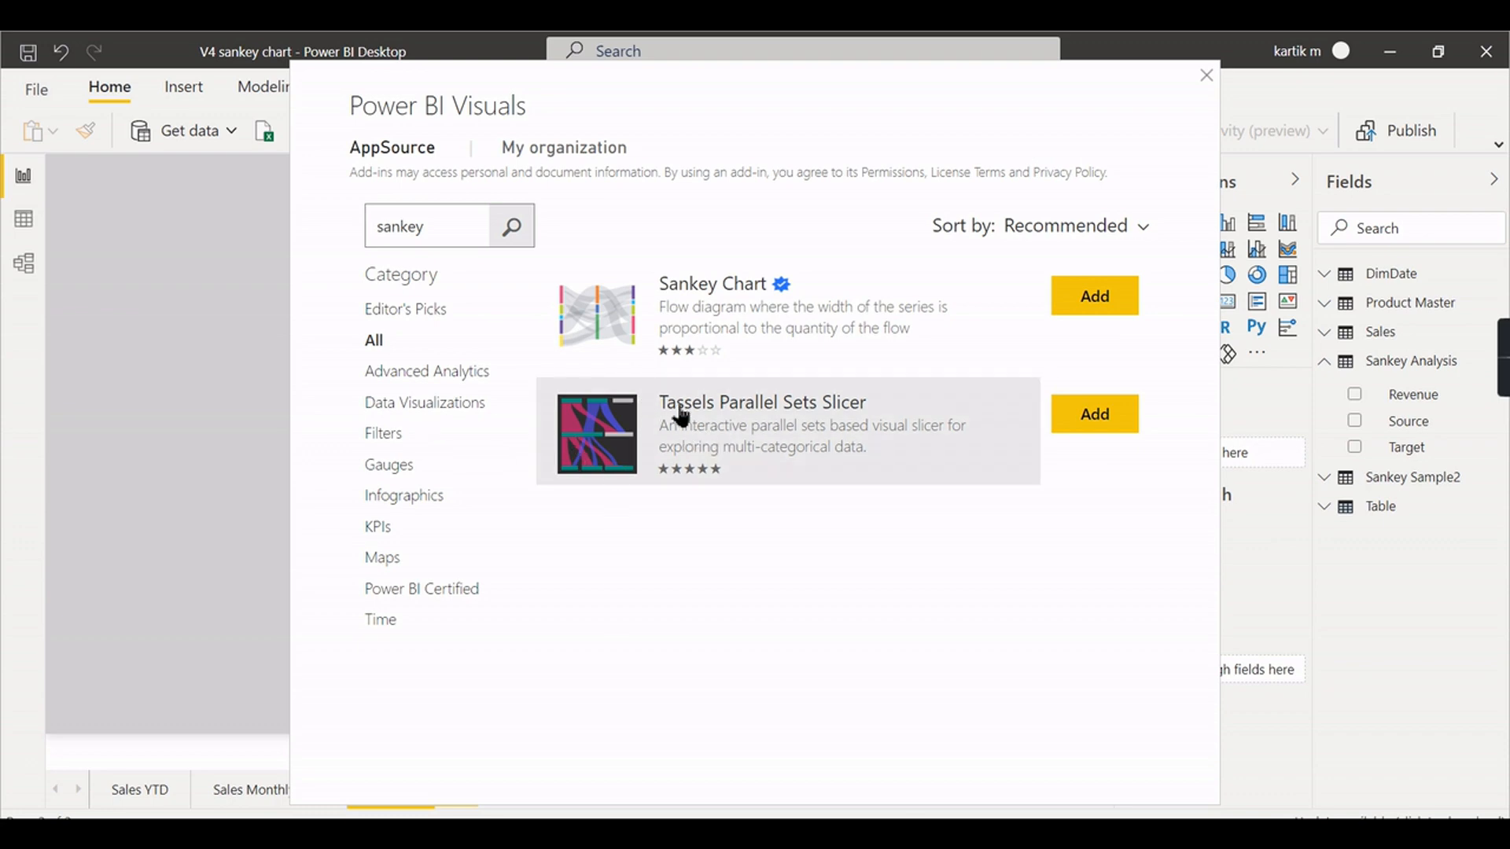
click(1112, 308)
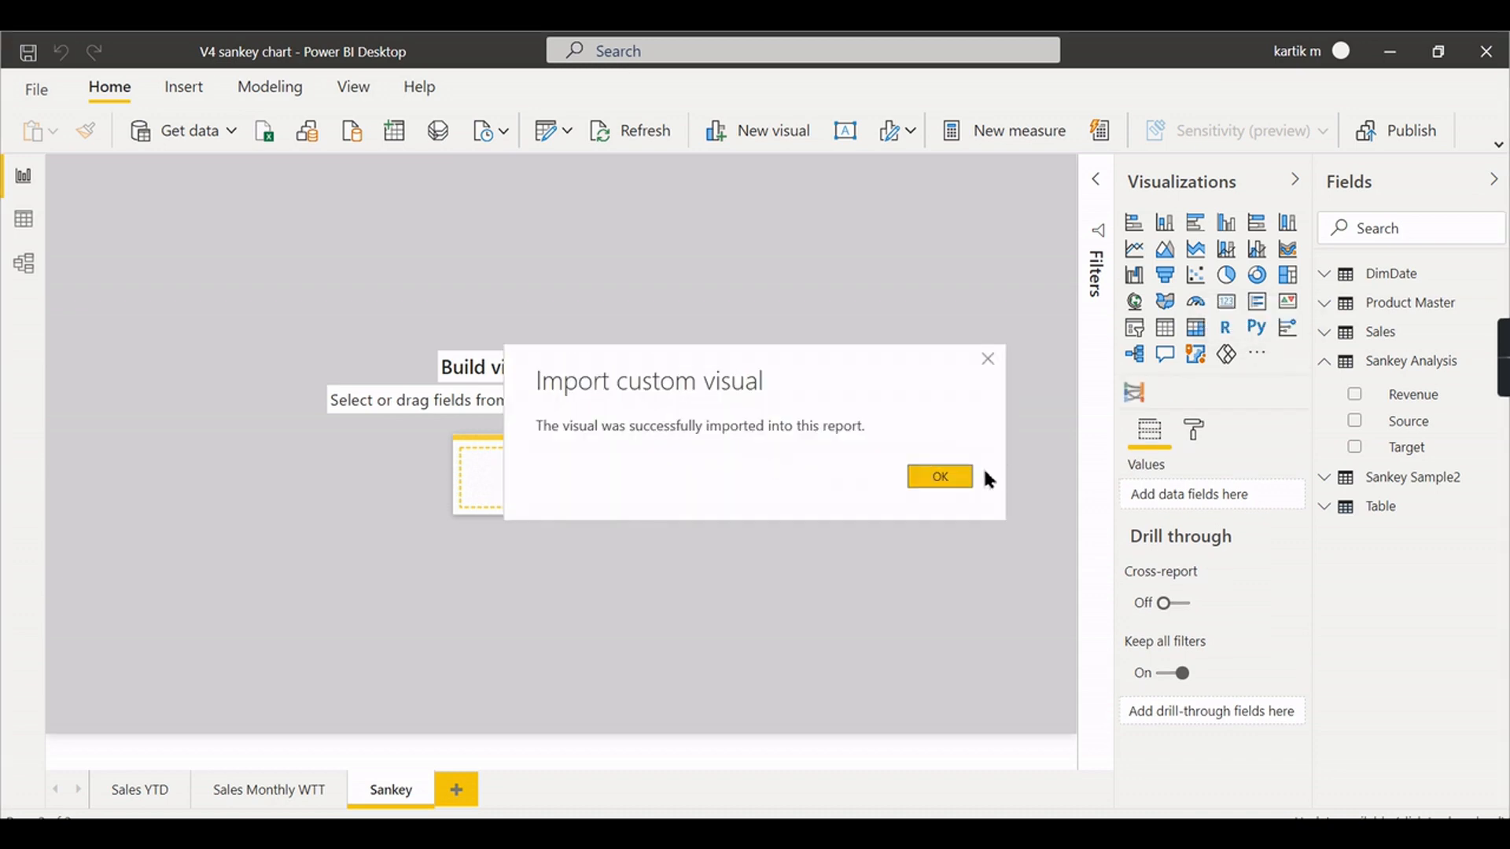
key(Return)
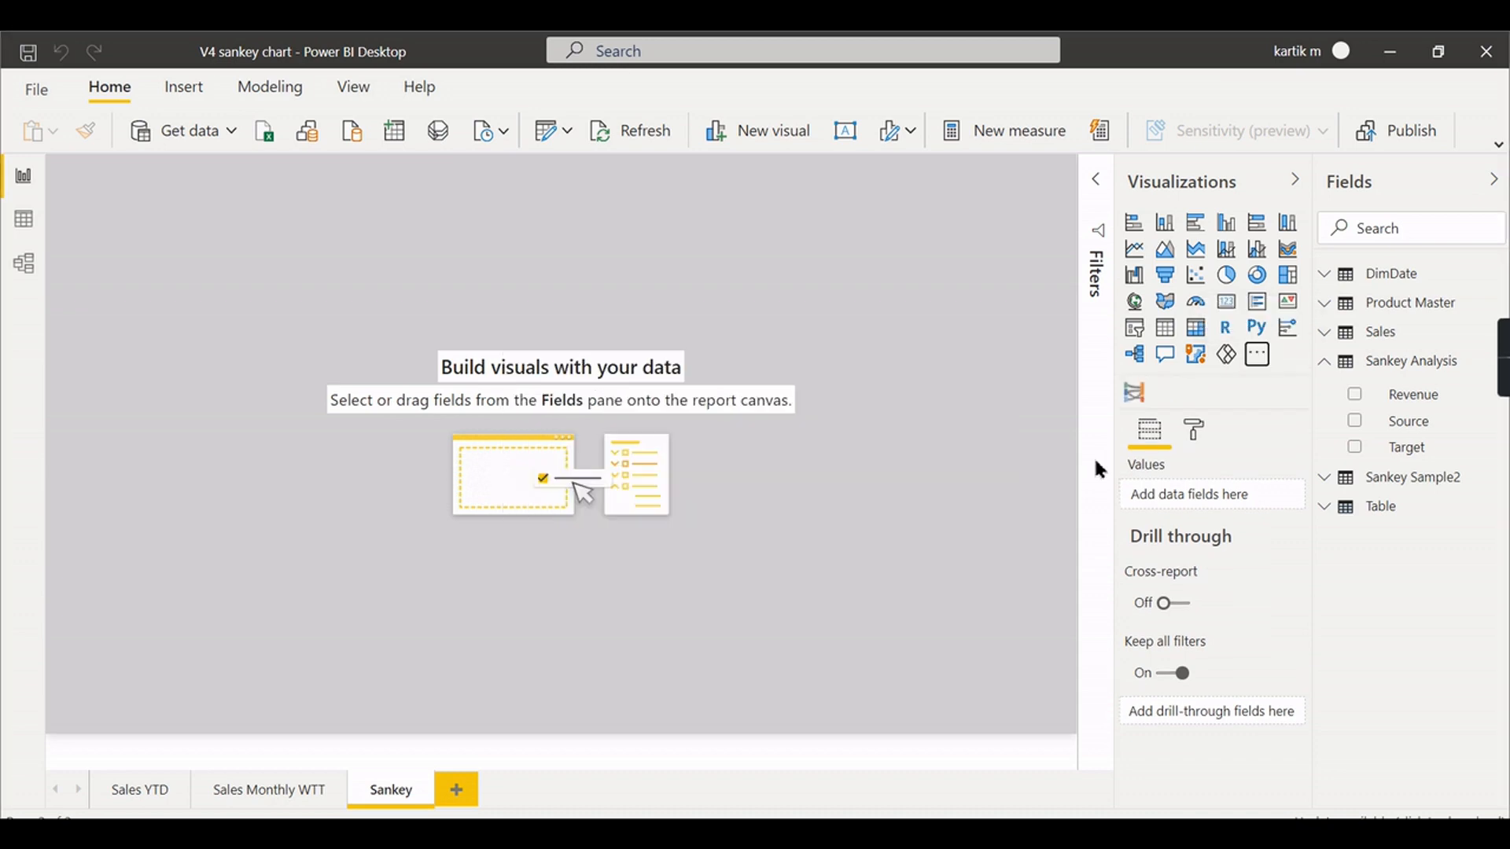
- Insert a Sankey chart on the empty page, enlarge it to fill most of the canvas and centre it
click(1138, 395)
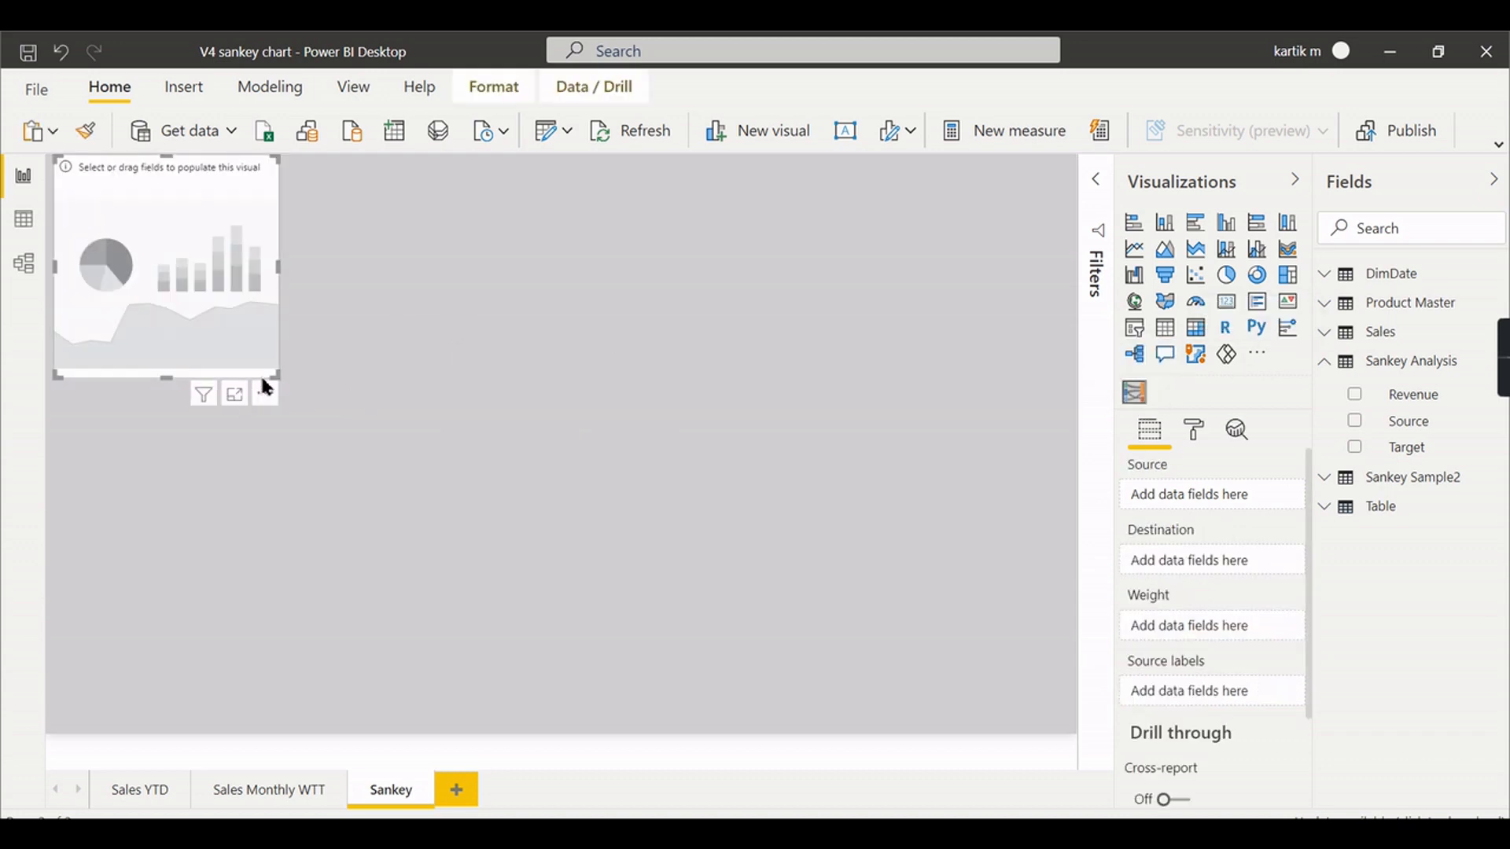
drag(277, 377, 971, 651)
drag(842, 509, 891, 551)
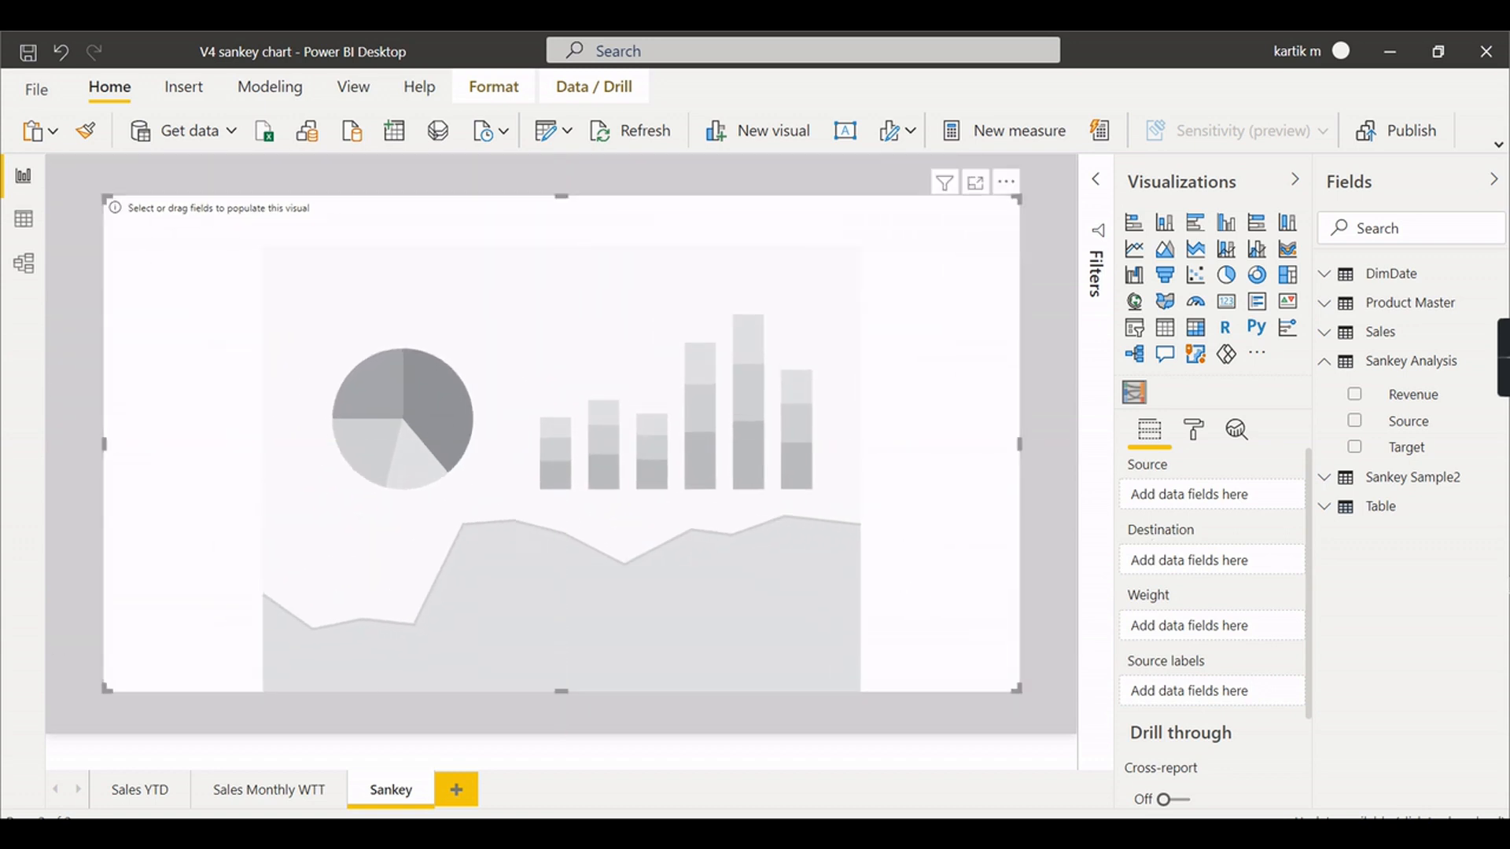
- Assign the Sankey Analysis Source and Target fields as the chart's source and destination, and inspect Canada's flows
click(1354, 422)
click(1361, 446)
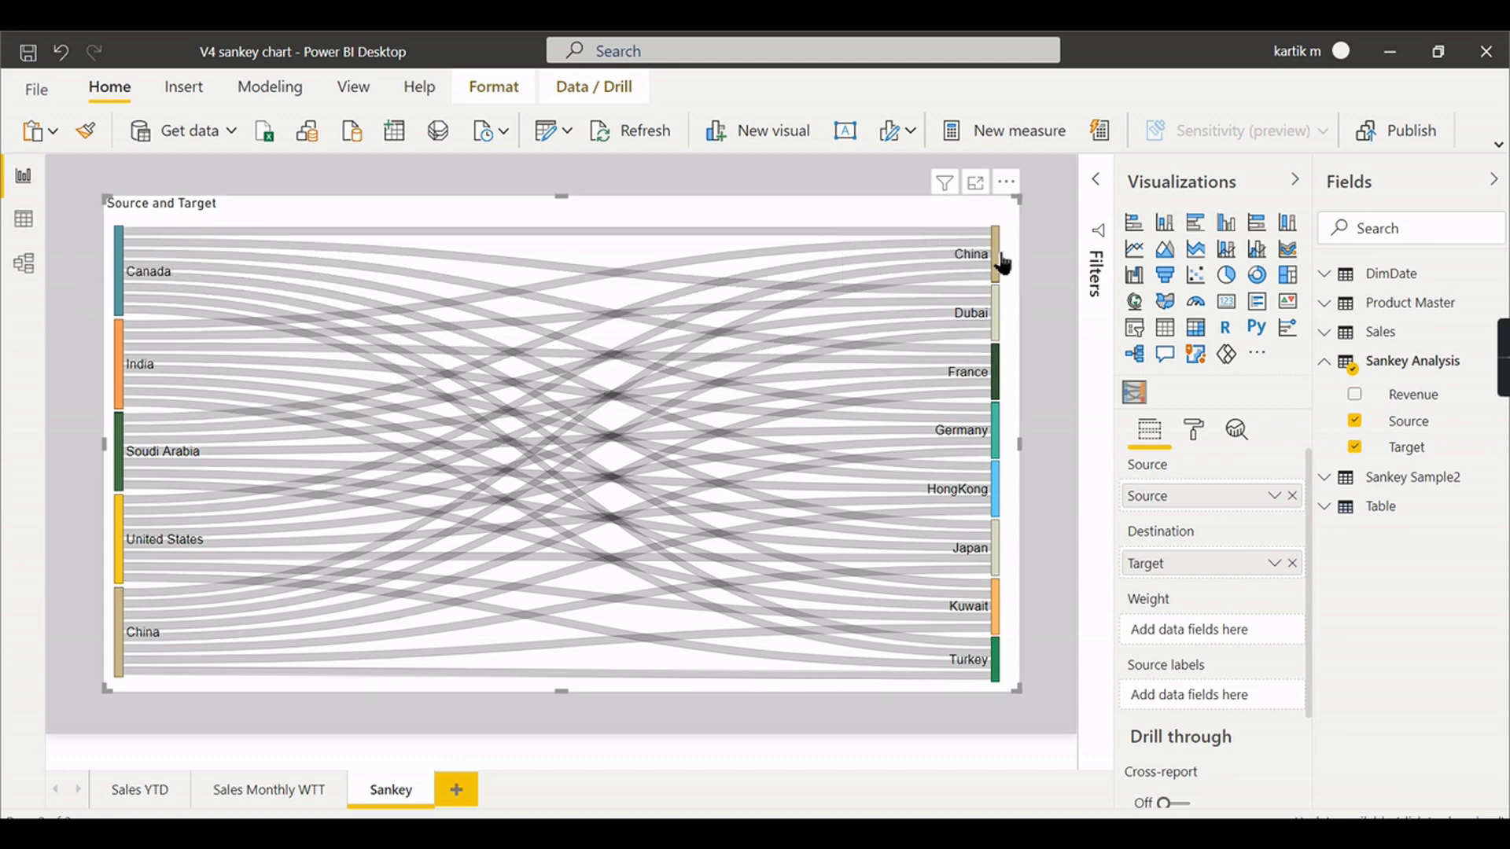
click(124, 283)
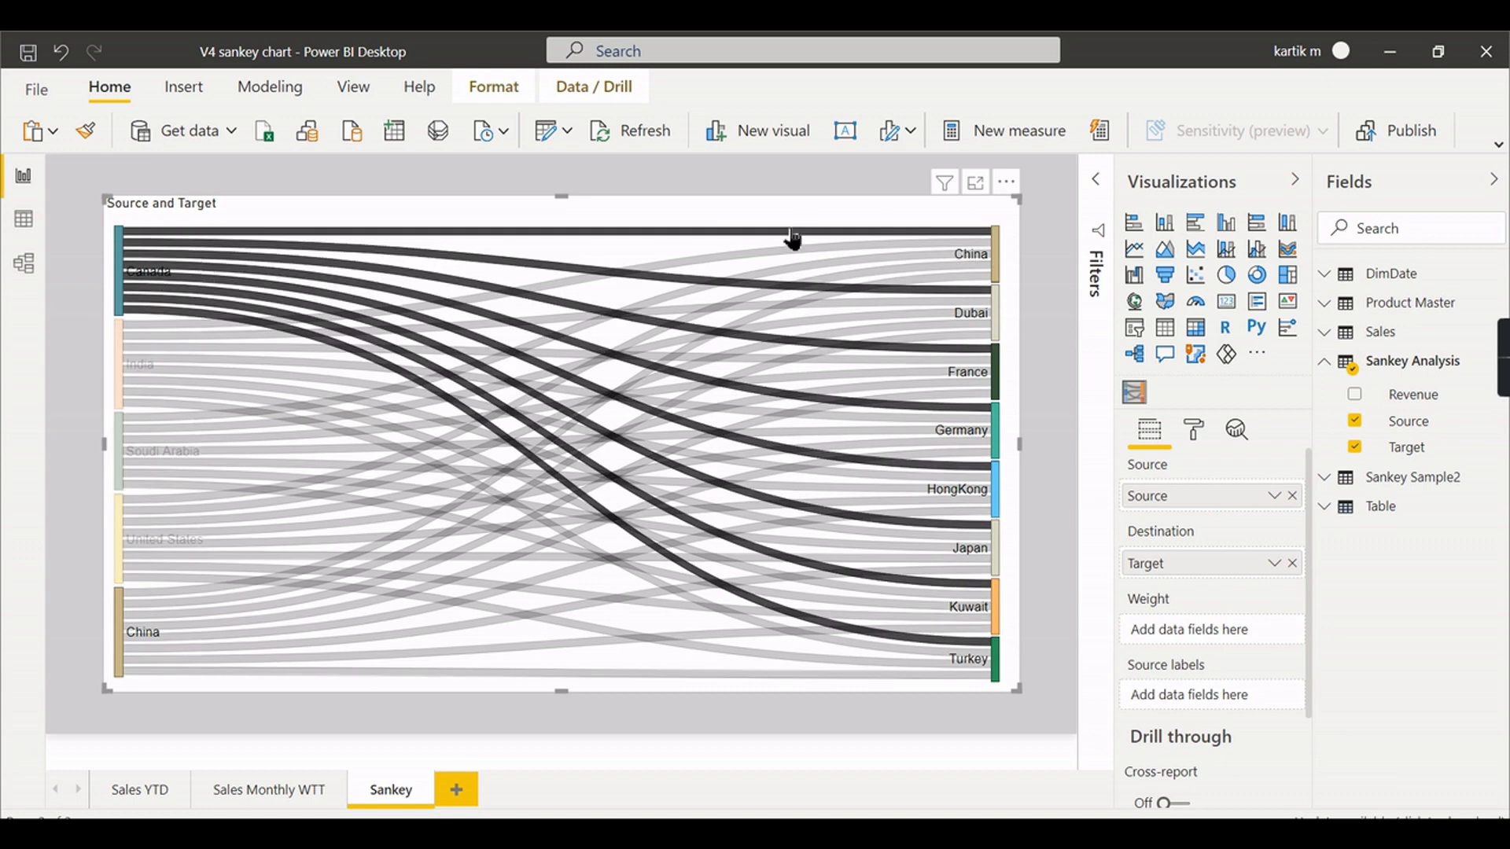
mouse_move(759, 286)
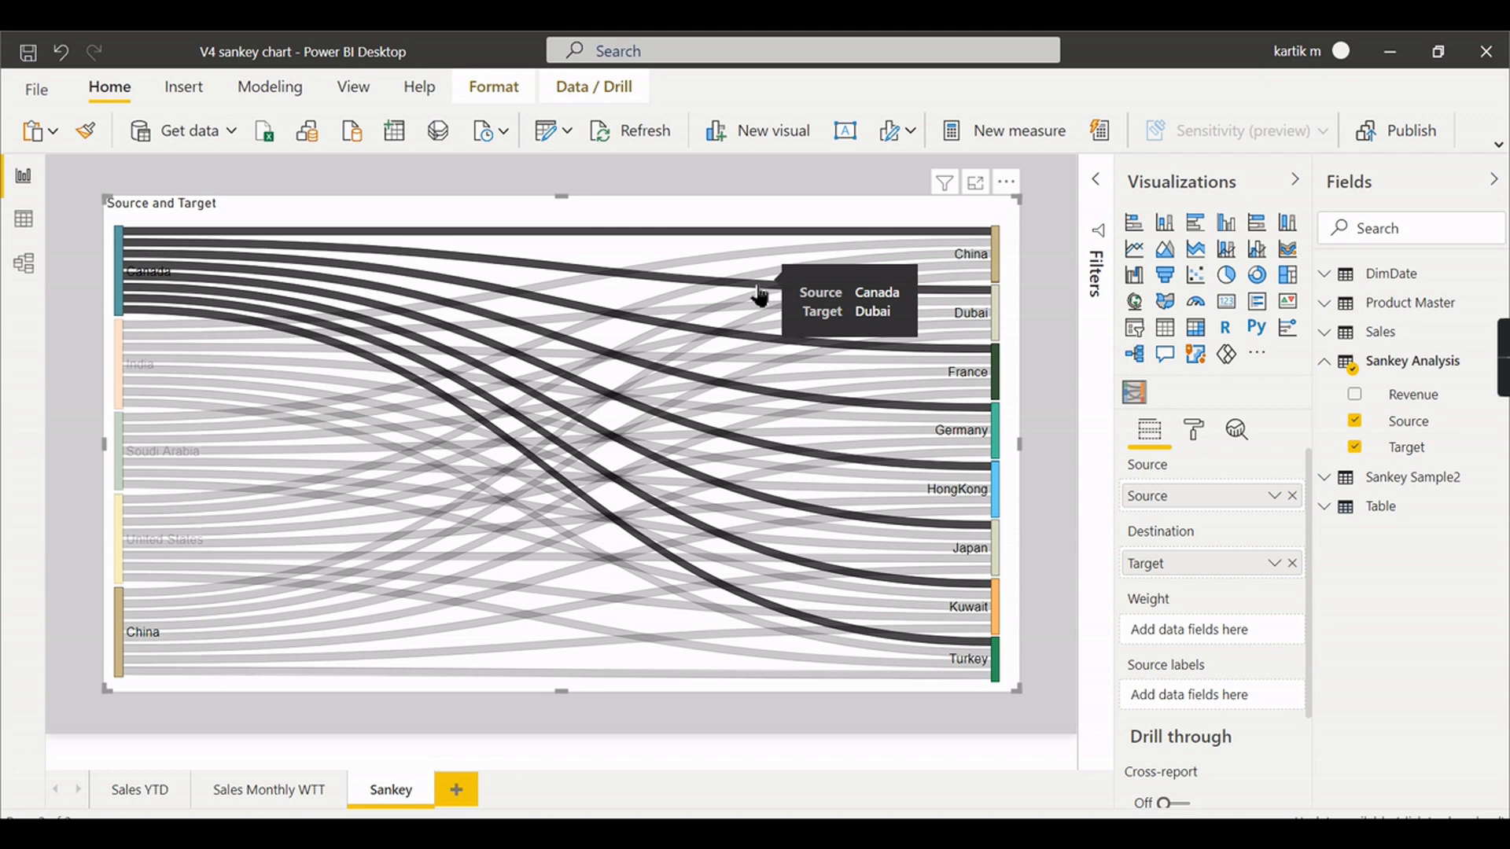
mouse_move(766, 242)
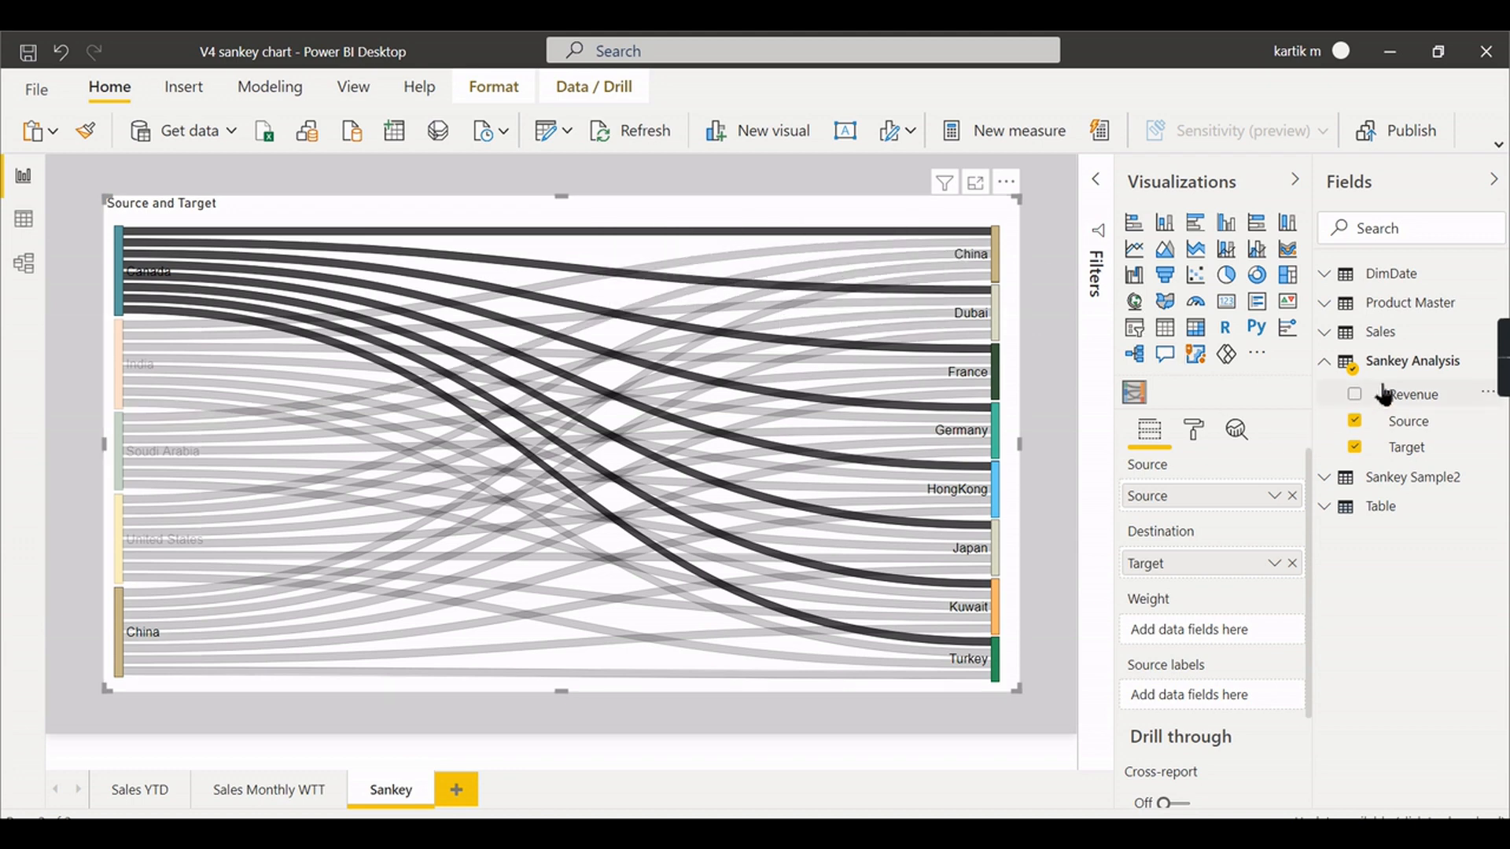
- Try Revenue as the chart's weight, inspect the flows from India and Canada, and remove Revenue from the chart
drag(1404, 397, 1221, 626)
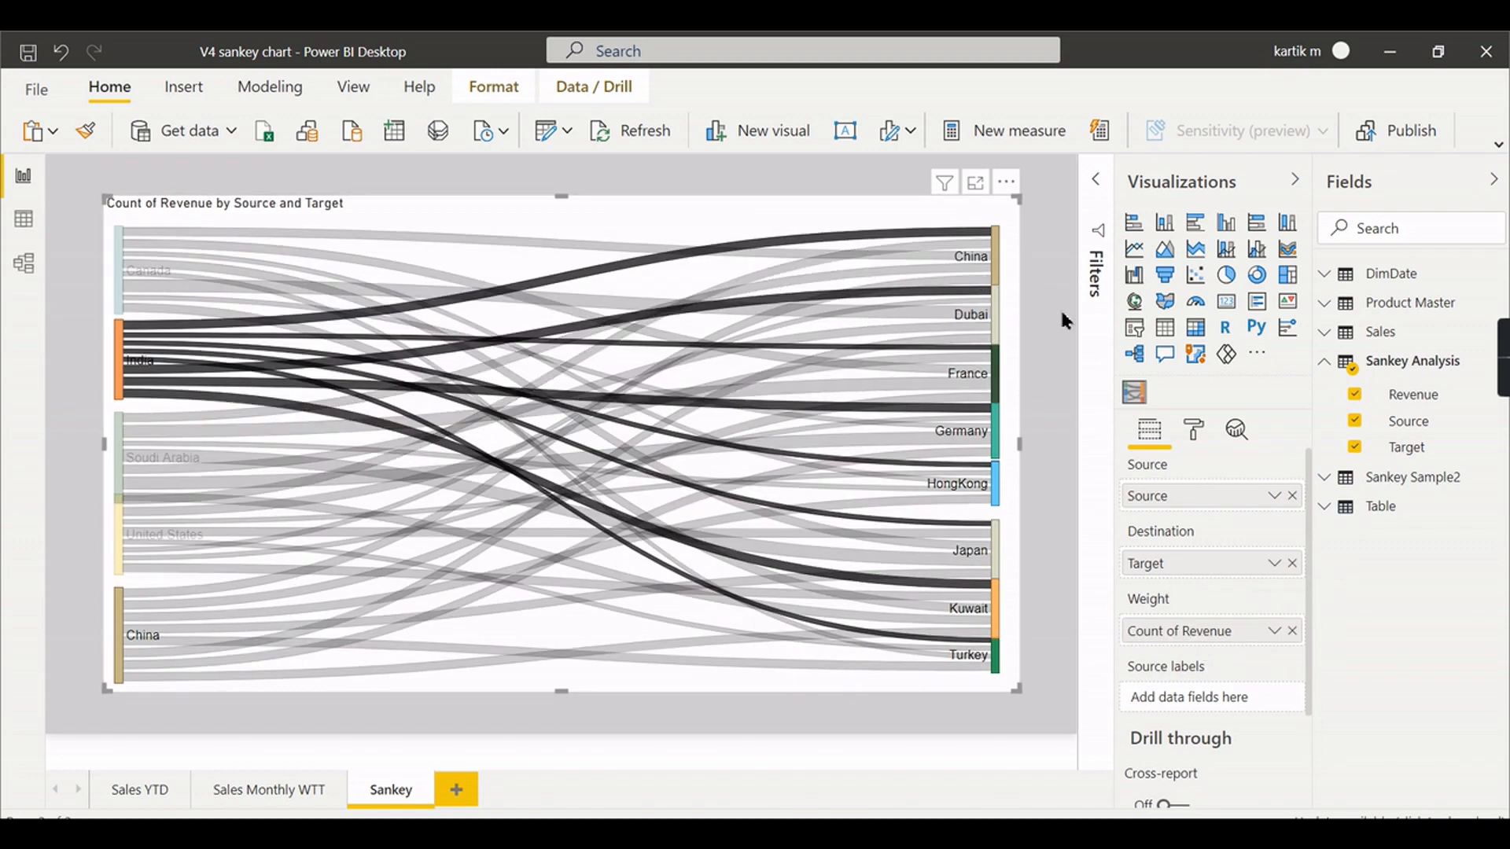
click(117, 372)
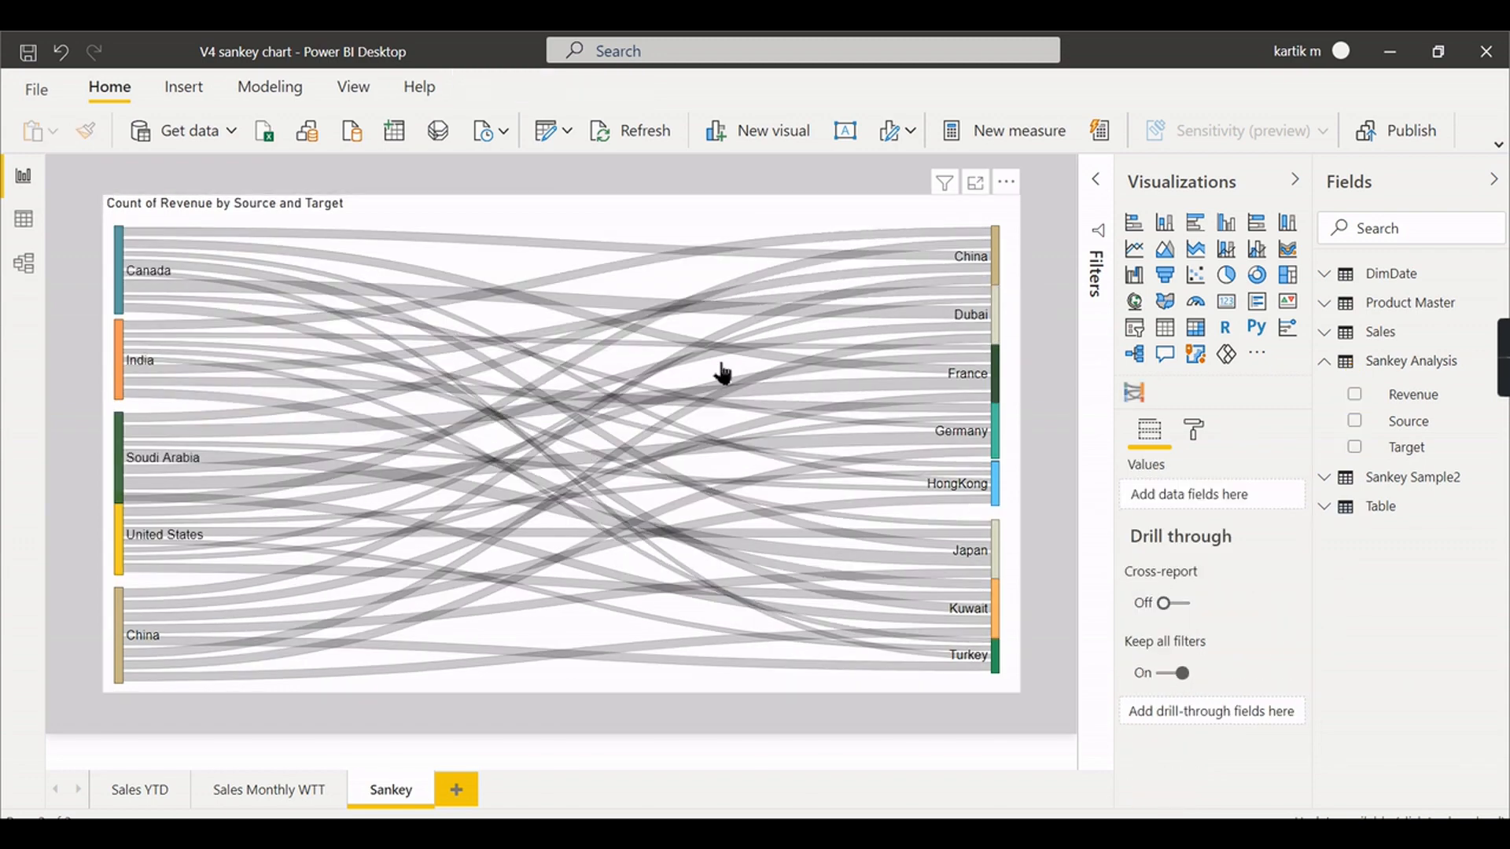
click(559, 246)
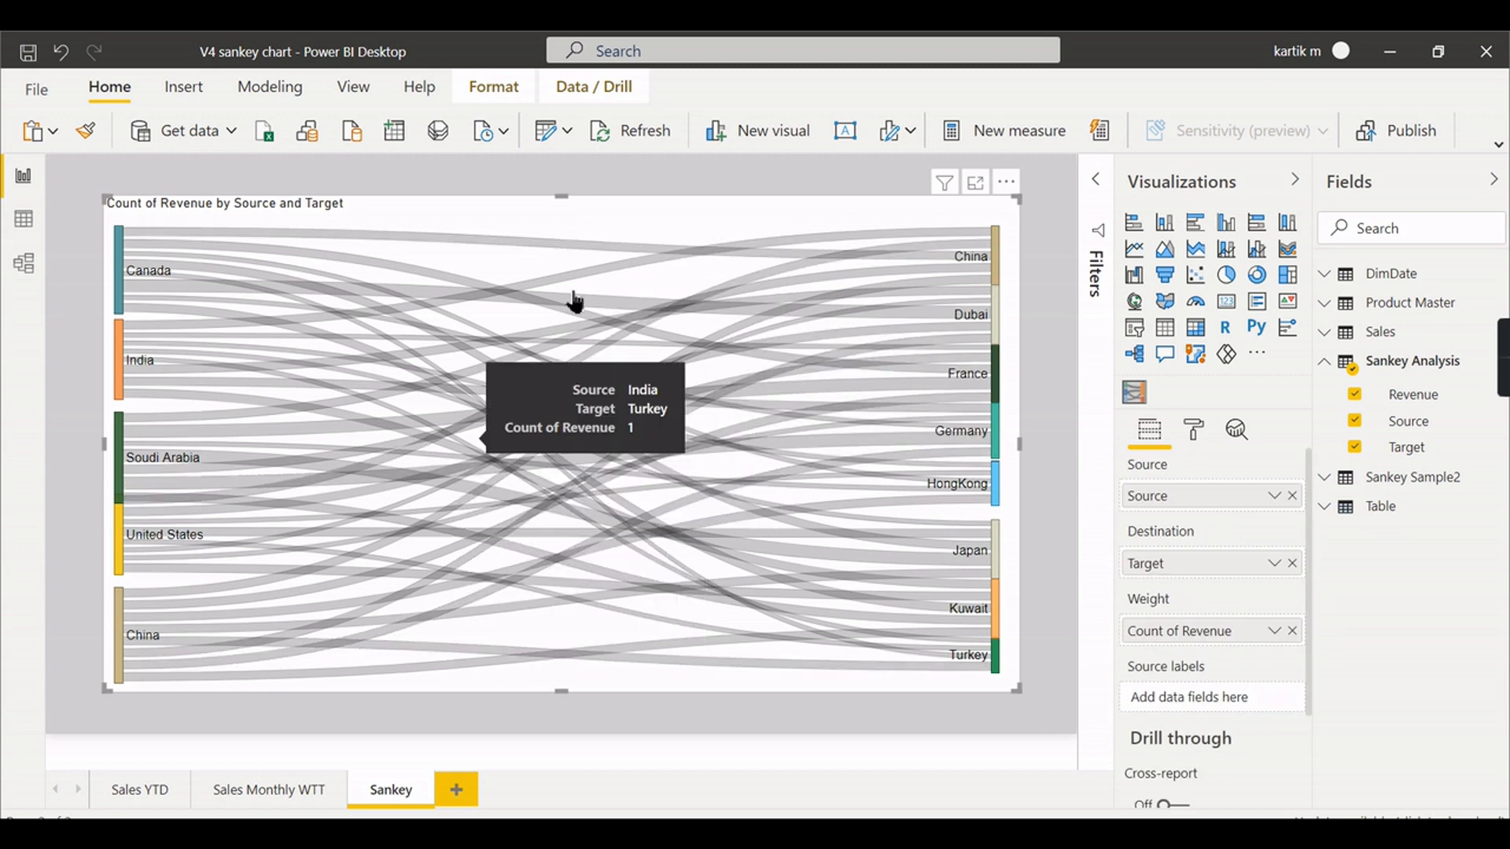
click(118, 301)
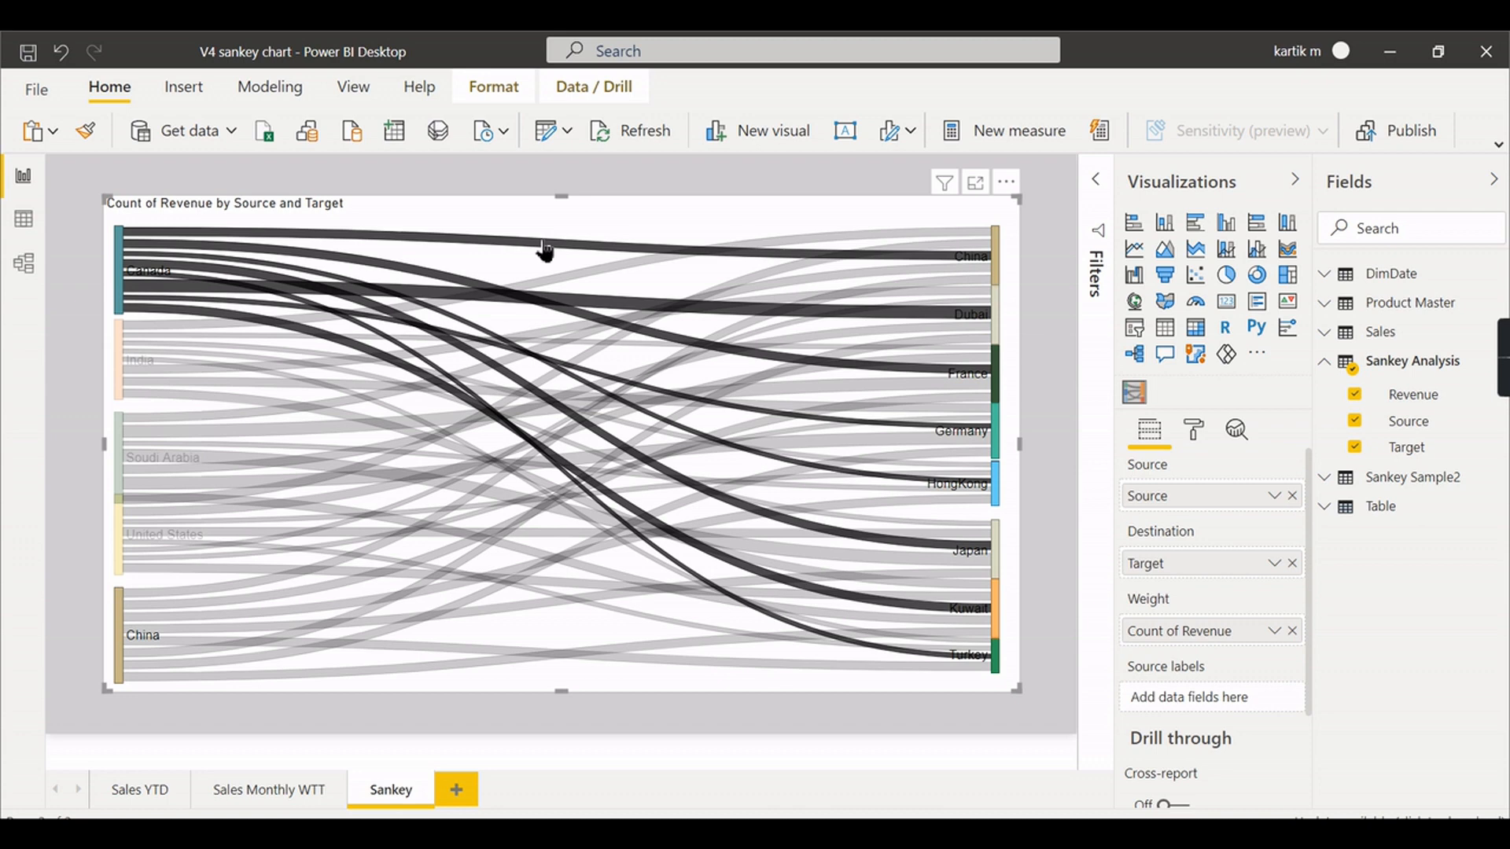
mouse_move(544, 250)
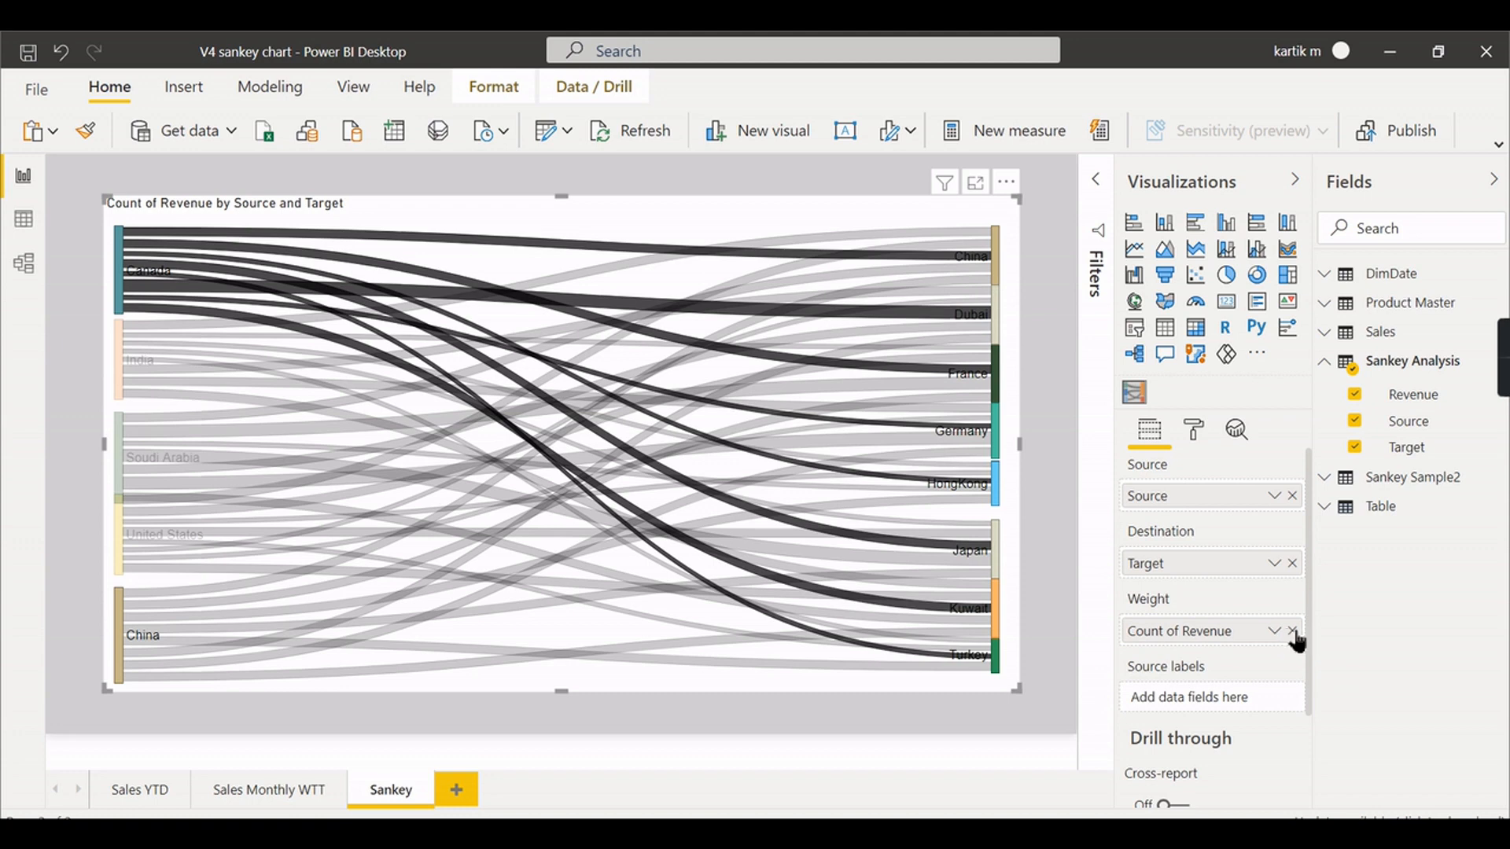
click(1407, 401)
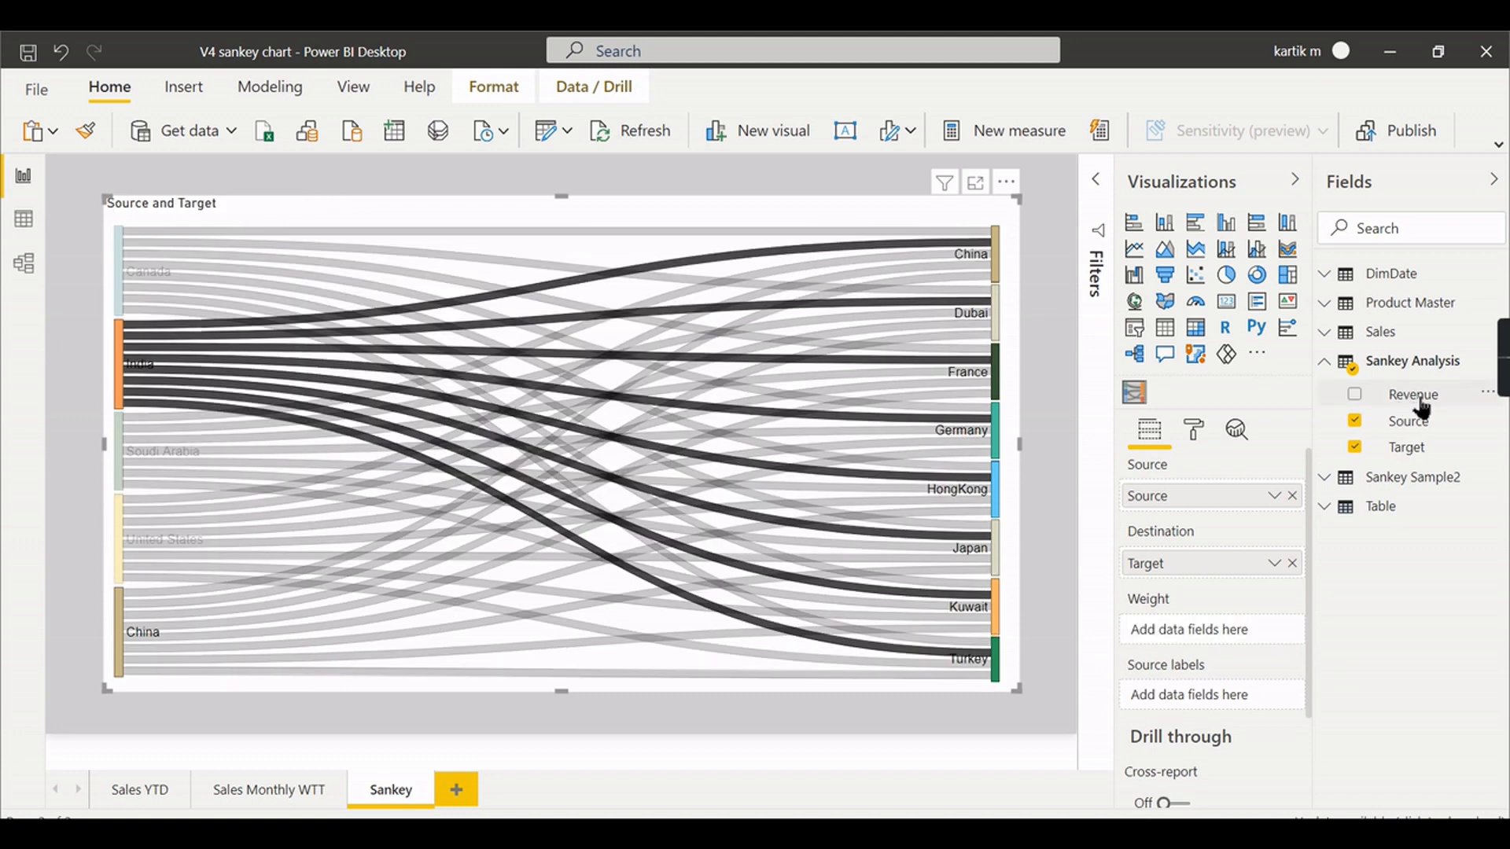
- Check the Revenue column's data type and open the Sankey Analysis query in the Power Query Editor
click(1415, 397)
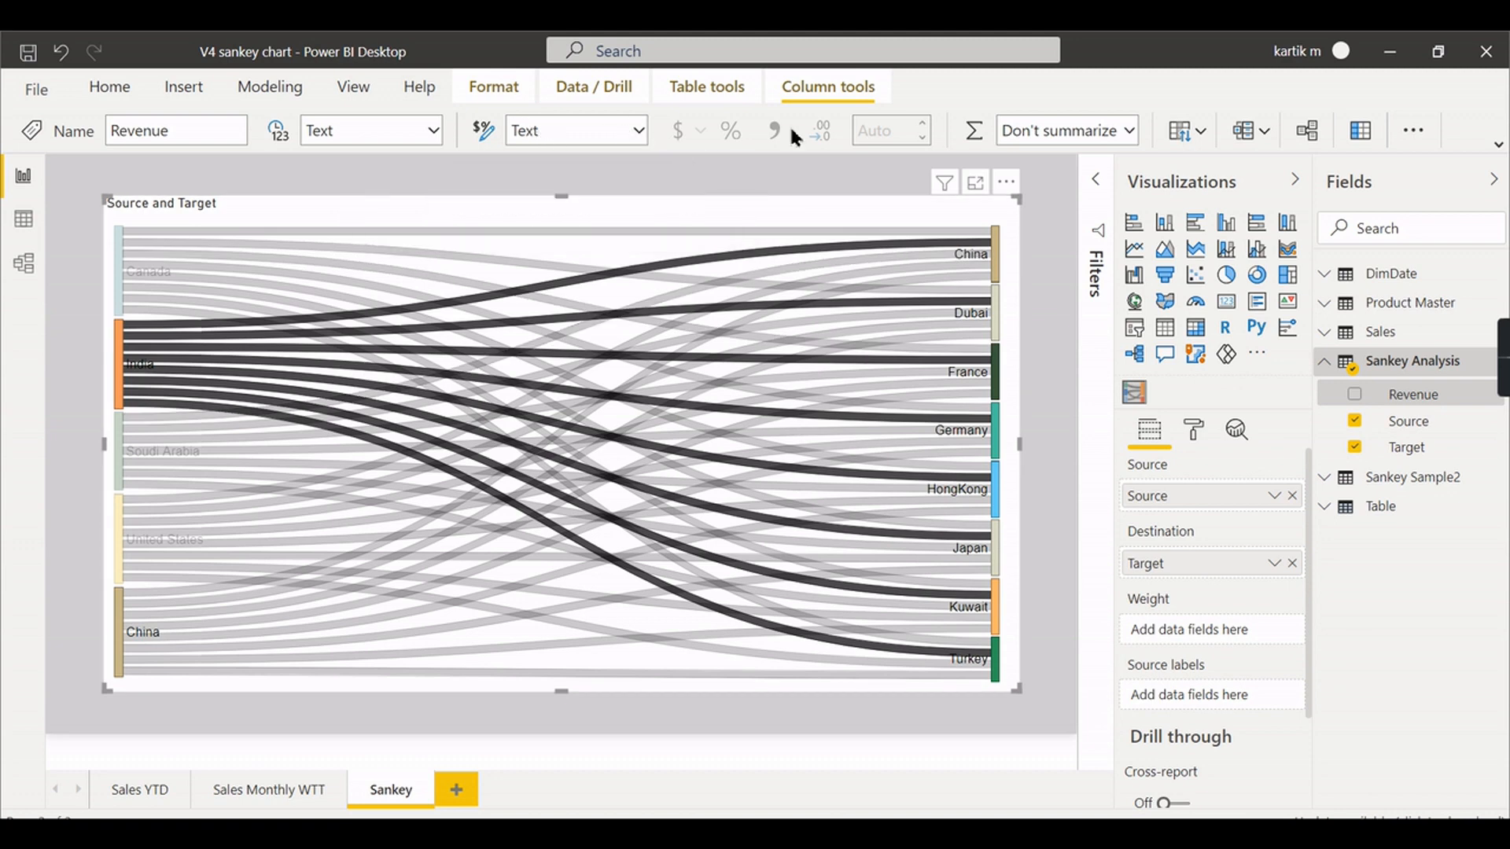
click(106, 88)
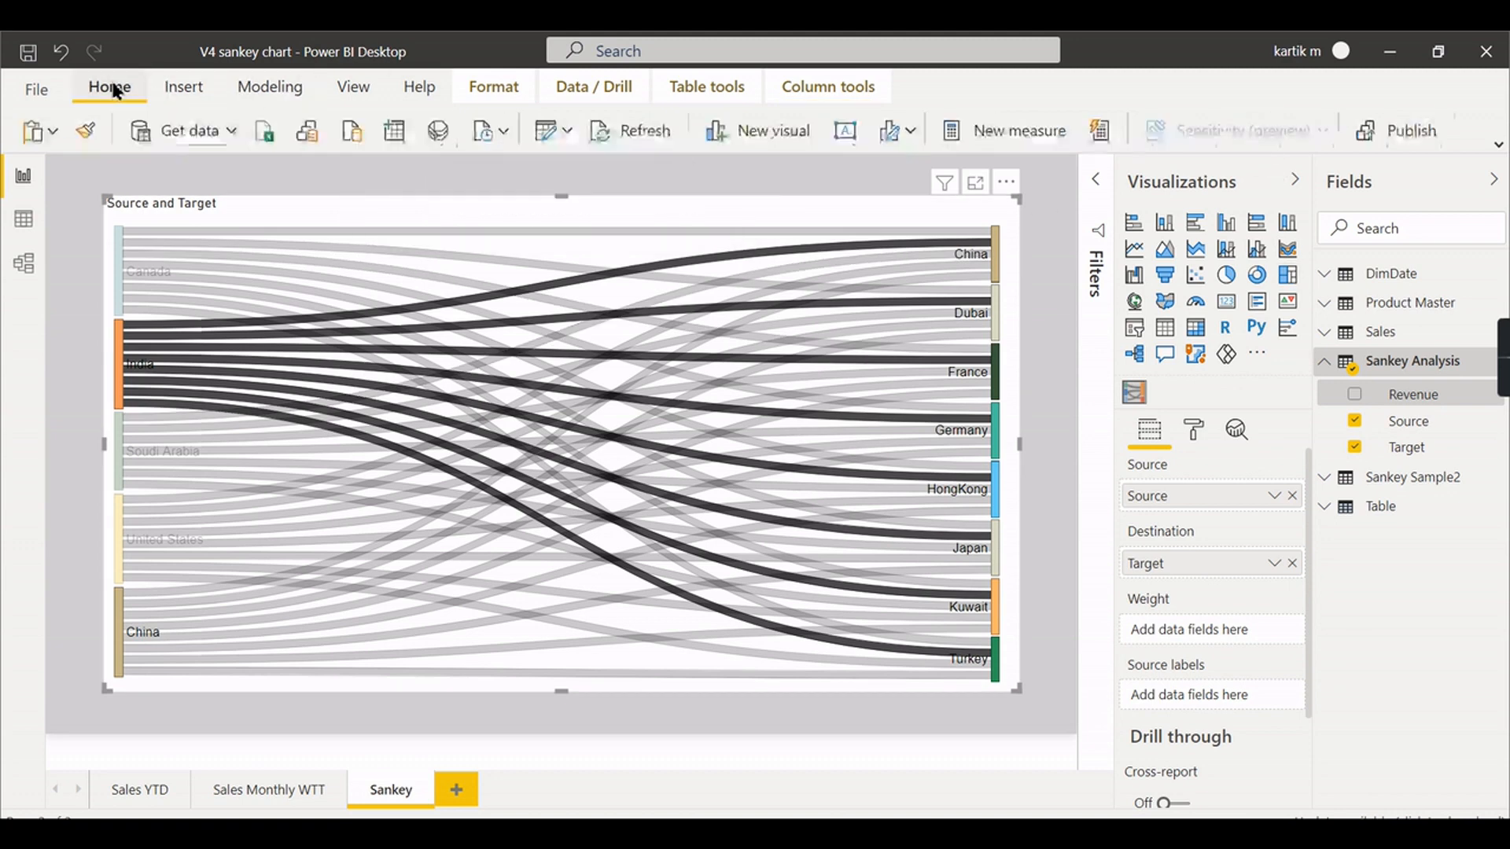
click(566, 132)
click(578, 177)
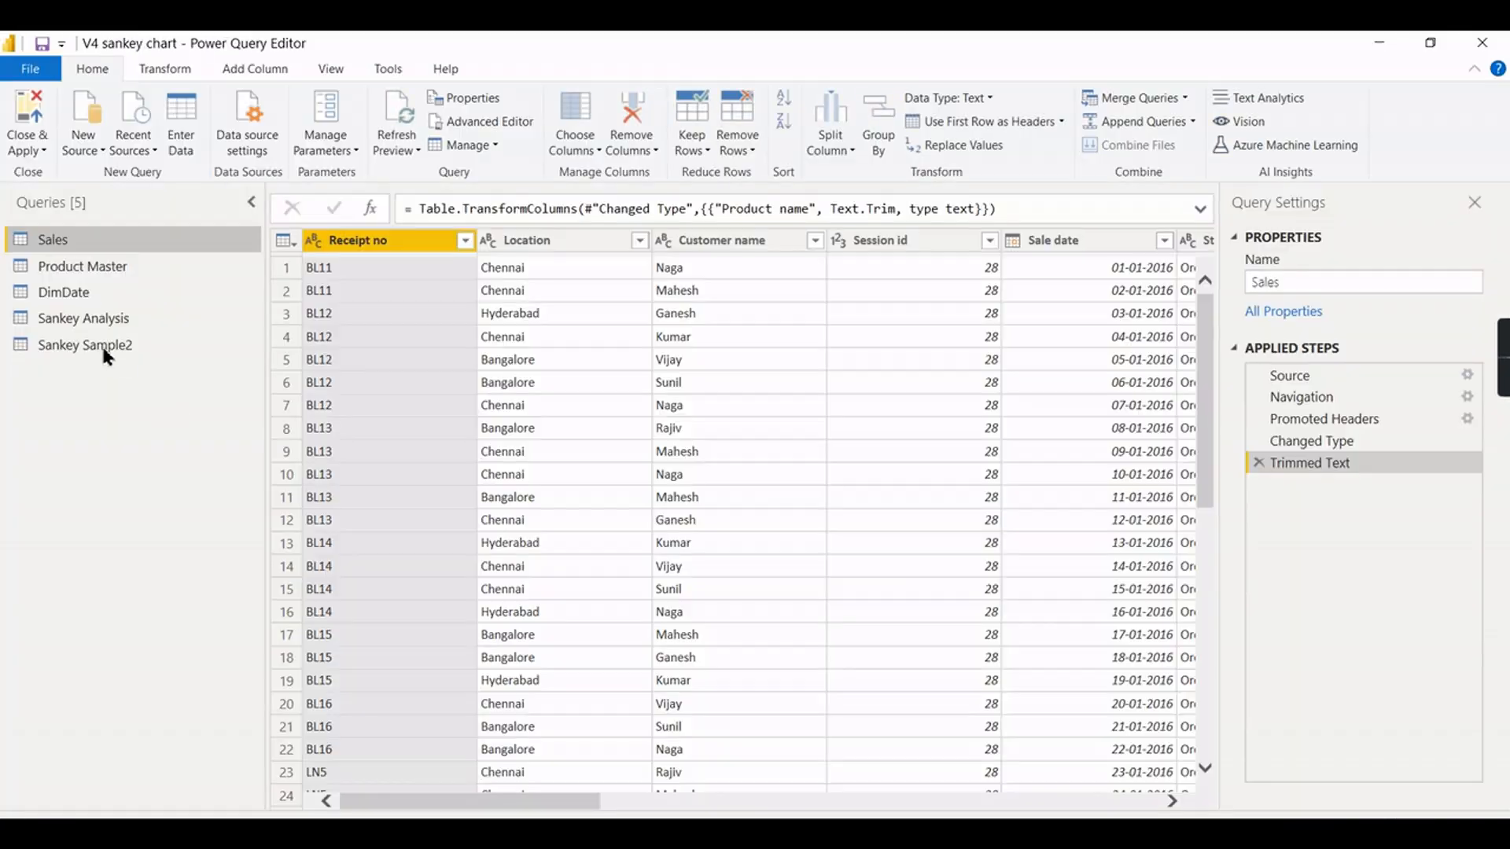
click(96, 318)
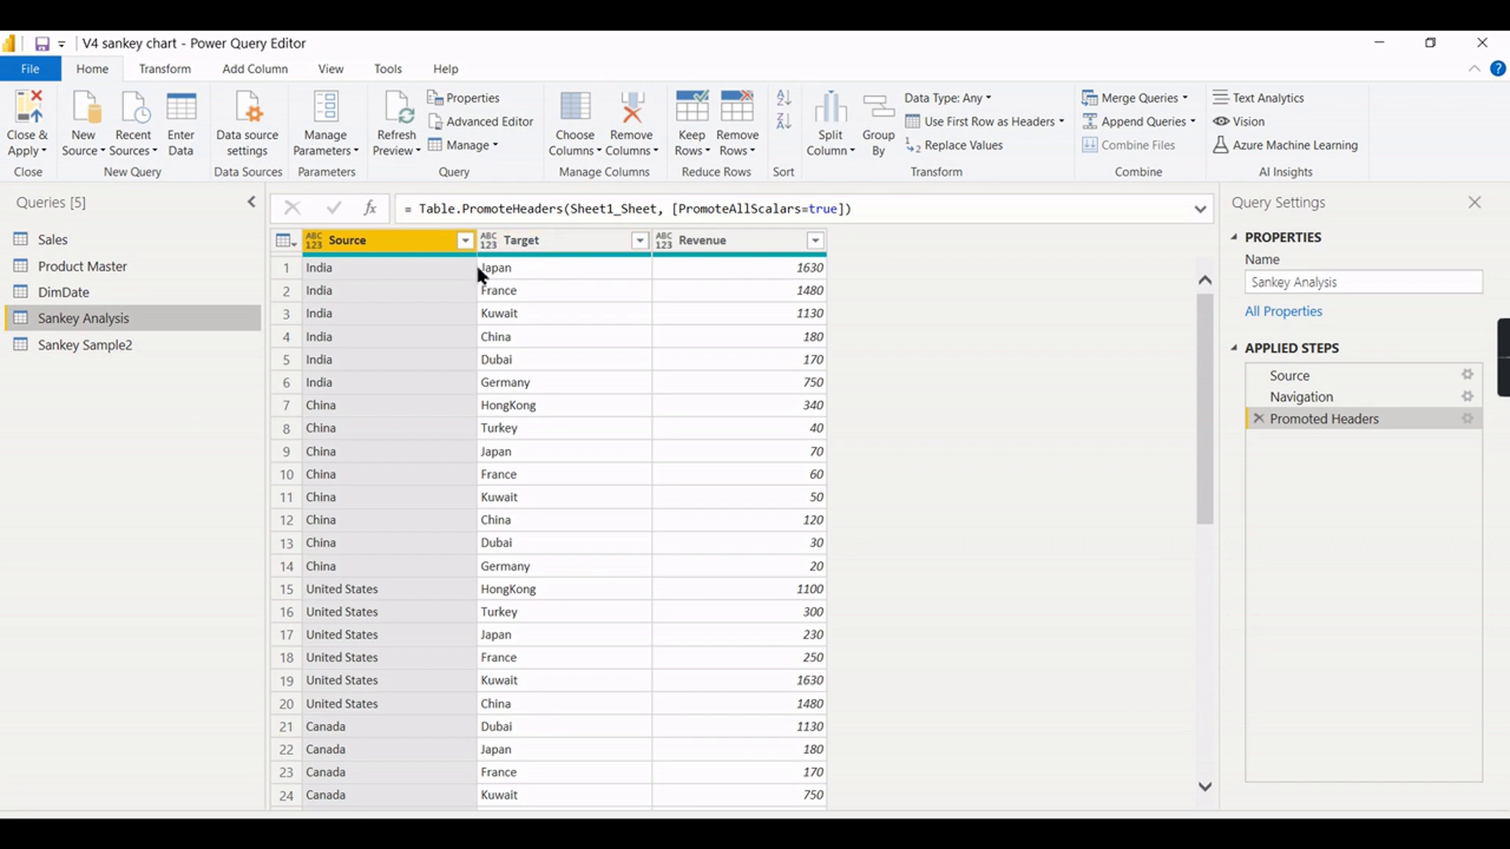
- Change the Revenue column's data type to Whole Number and apply the query changes to the report
click(769, 251)
right_click(768, 247)
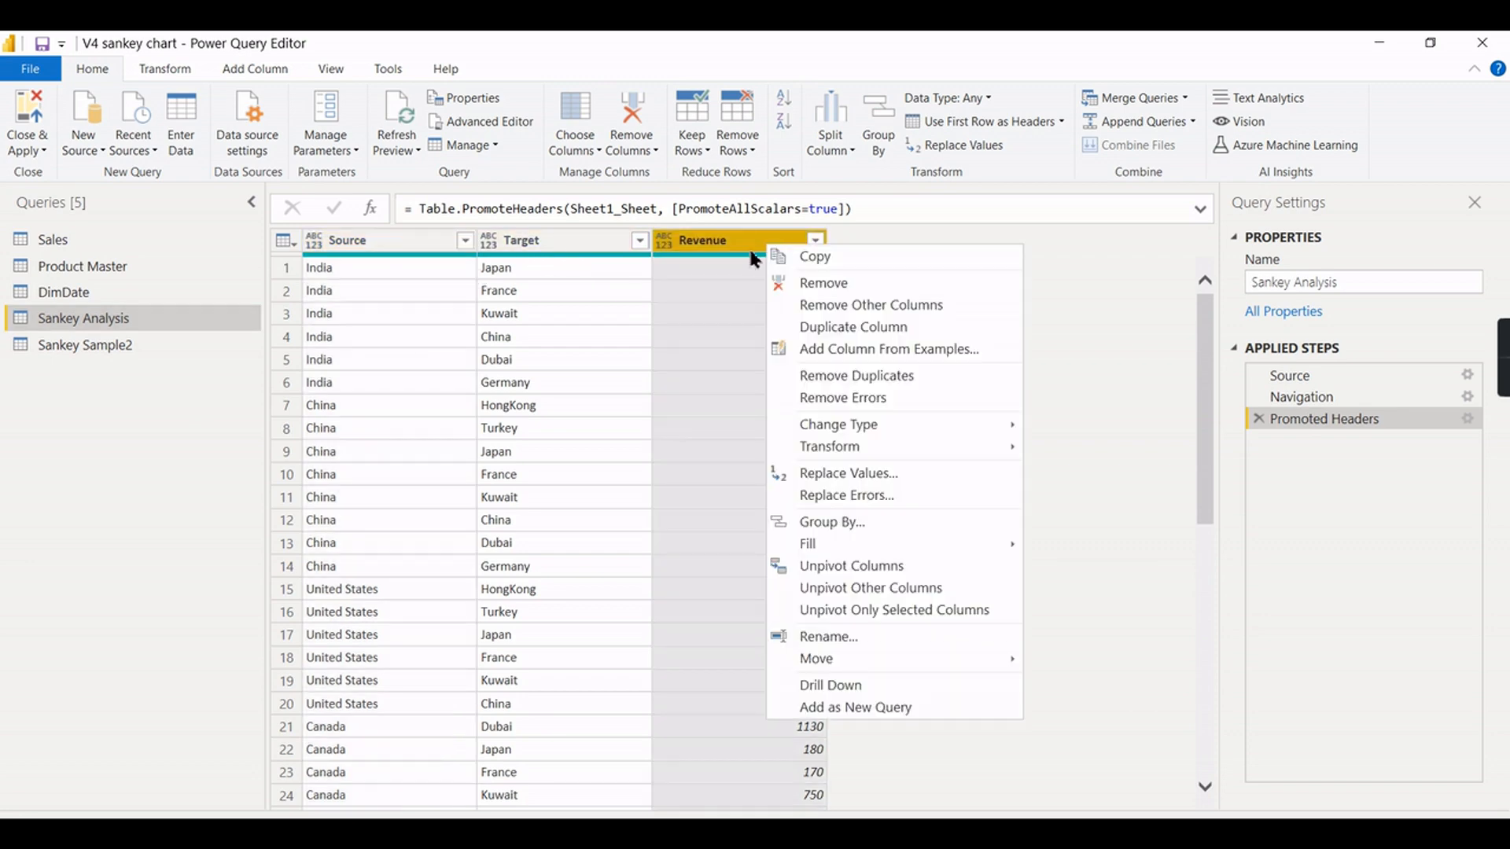
mouse_move(876, 425)
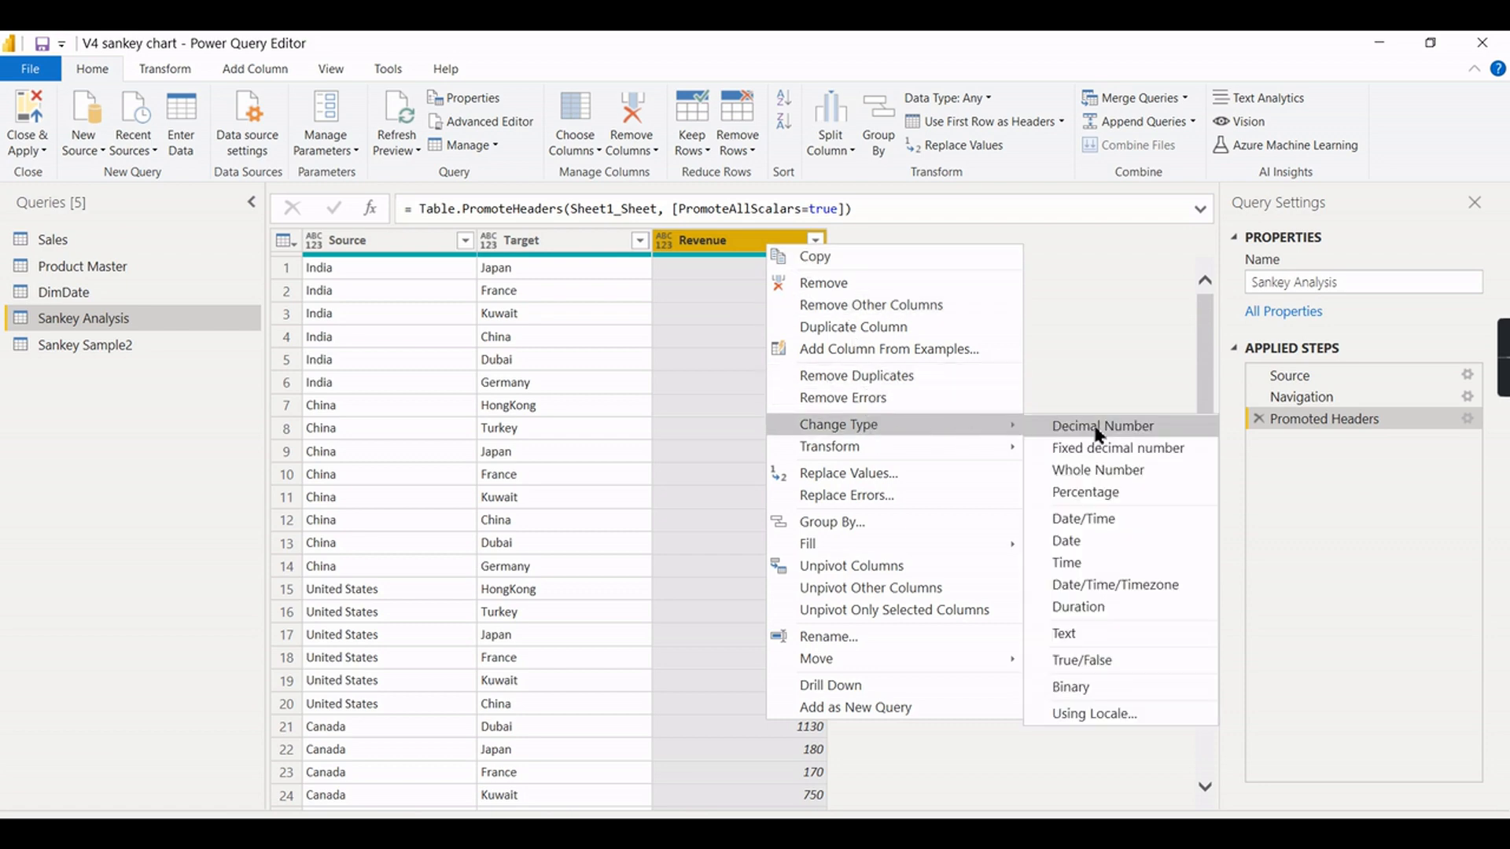
click(1101, 469)
click(26, 150)
click(212, 186)
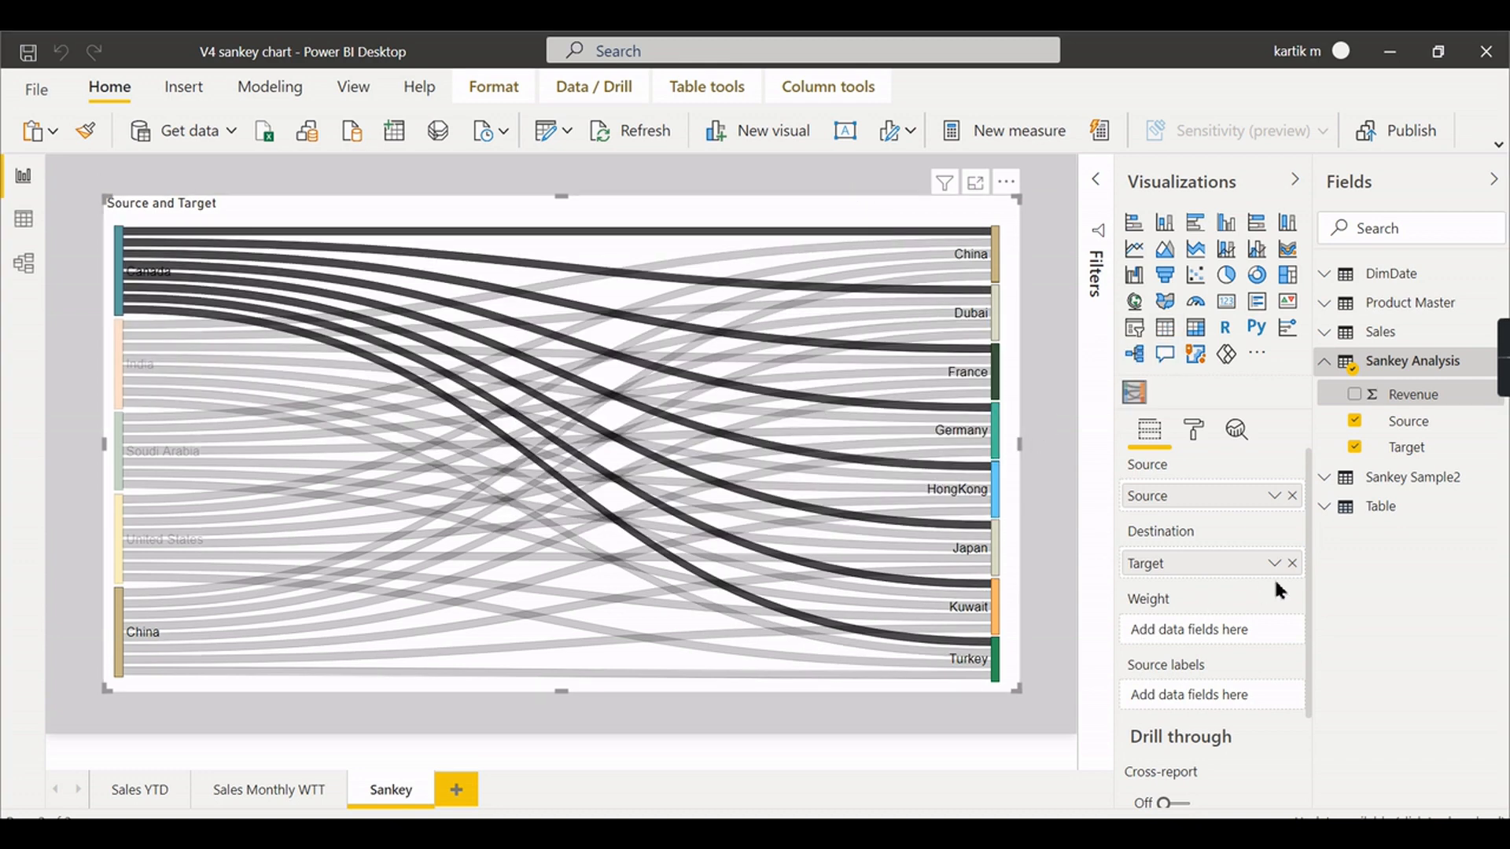
- Set Revenue as the Sankey chart's weight and inspect the revenue of Canada's flows to its targets
drag(1413, 394, 1222, 629)
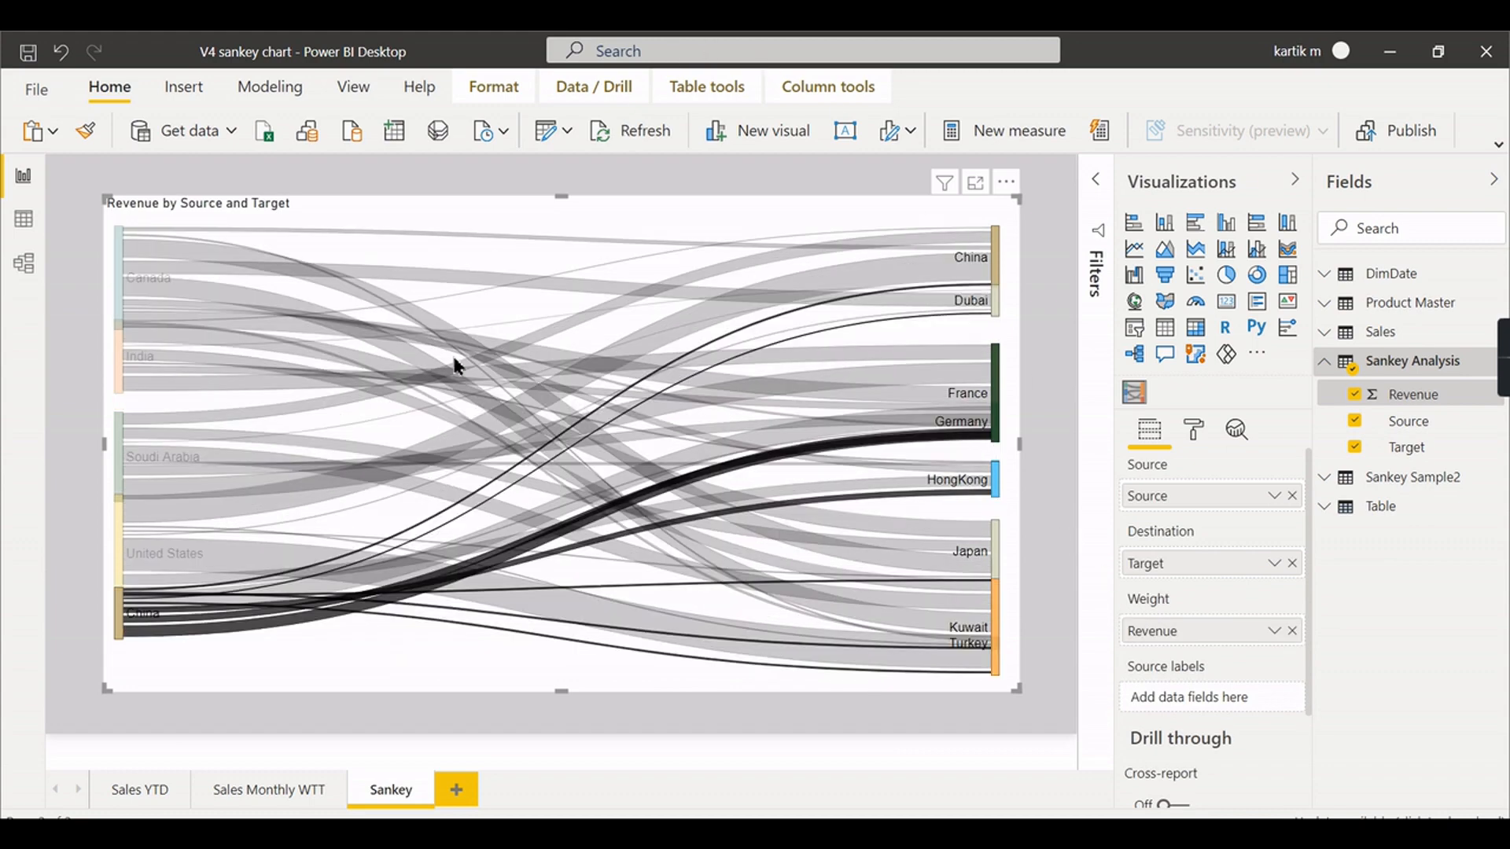
click(120, 288)
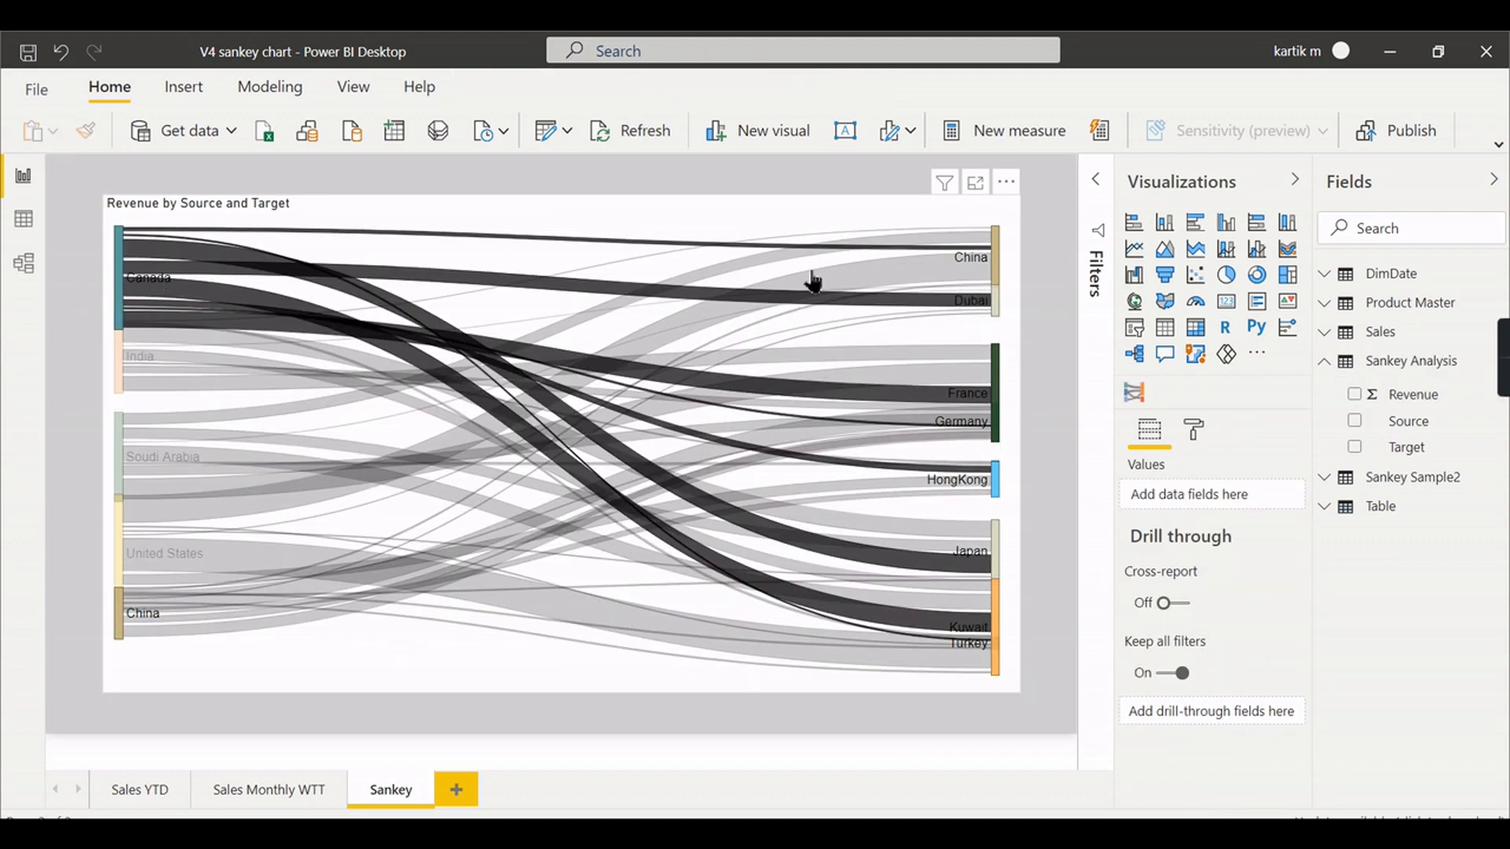
mouse_move(579, 250)
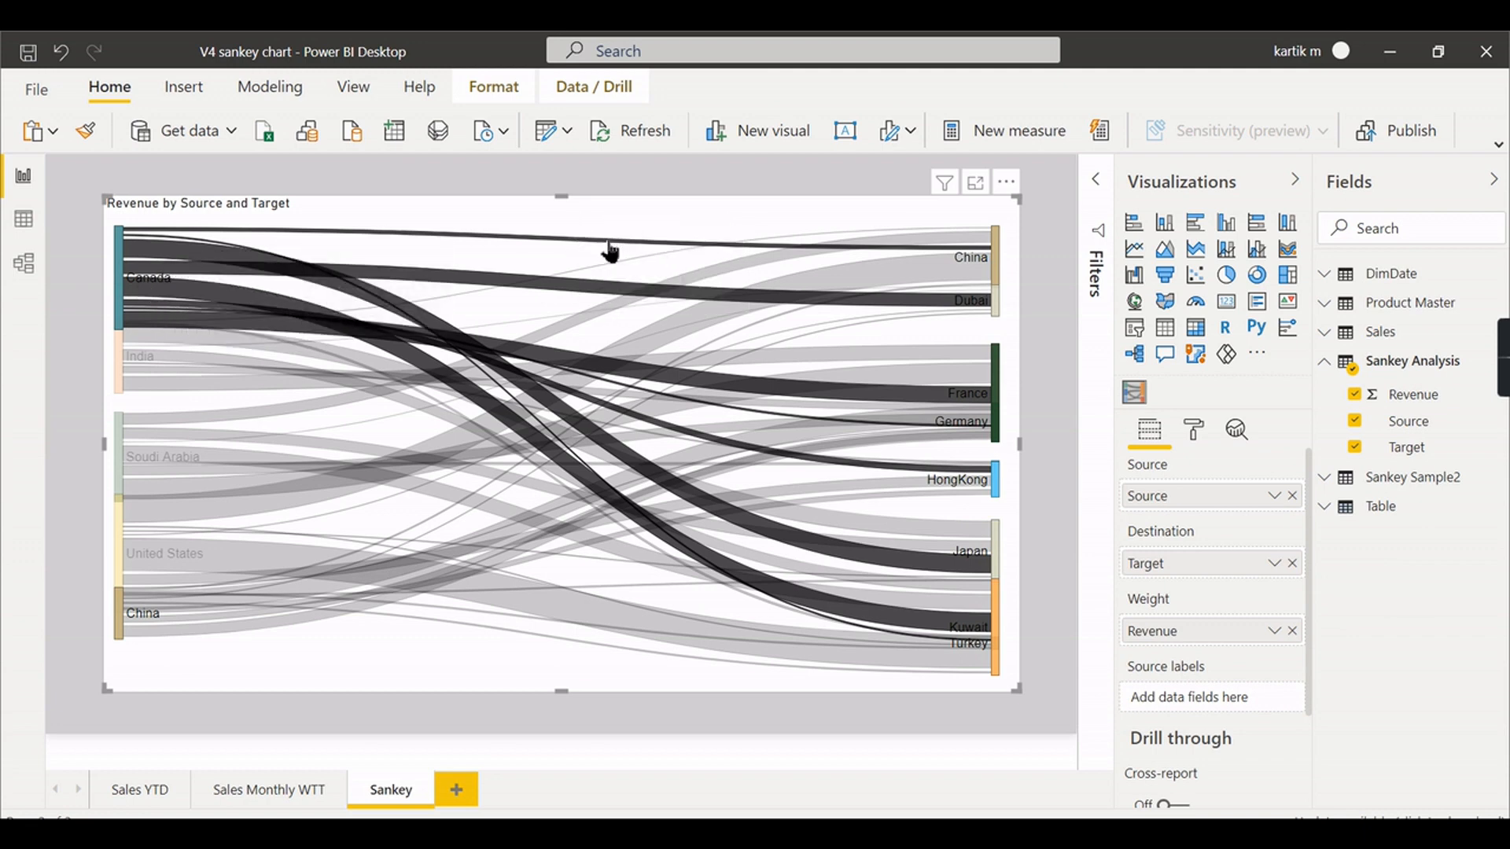
mouse_move(580, 370)
mouse_move(608, 252)
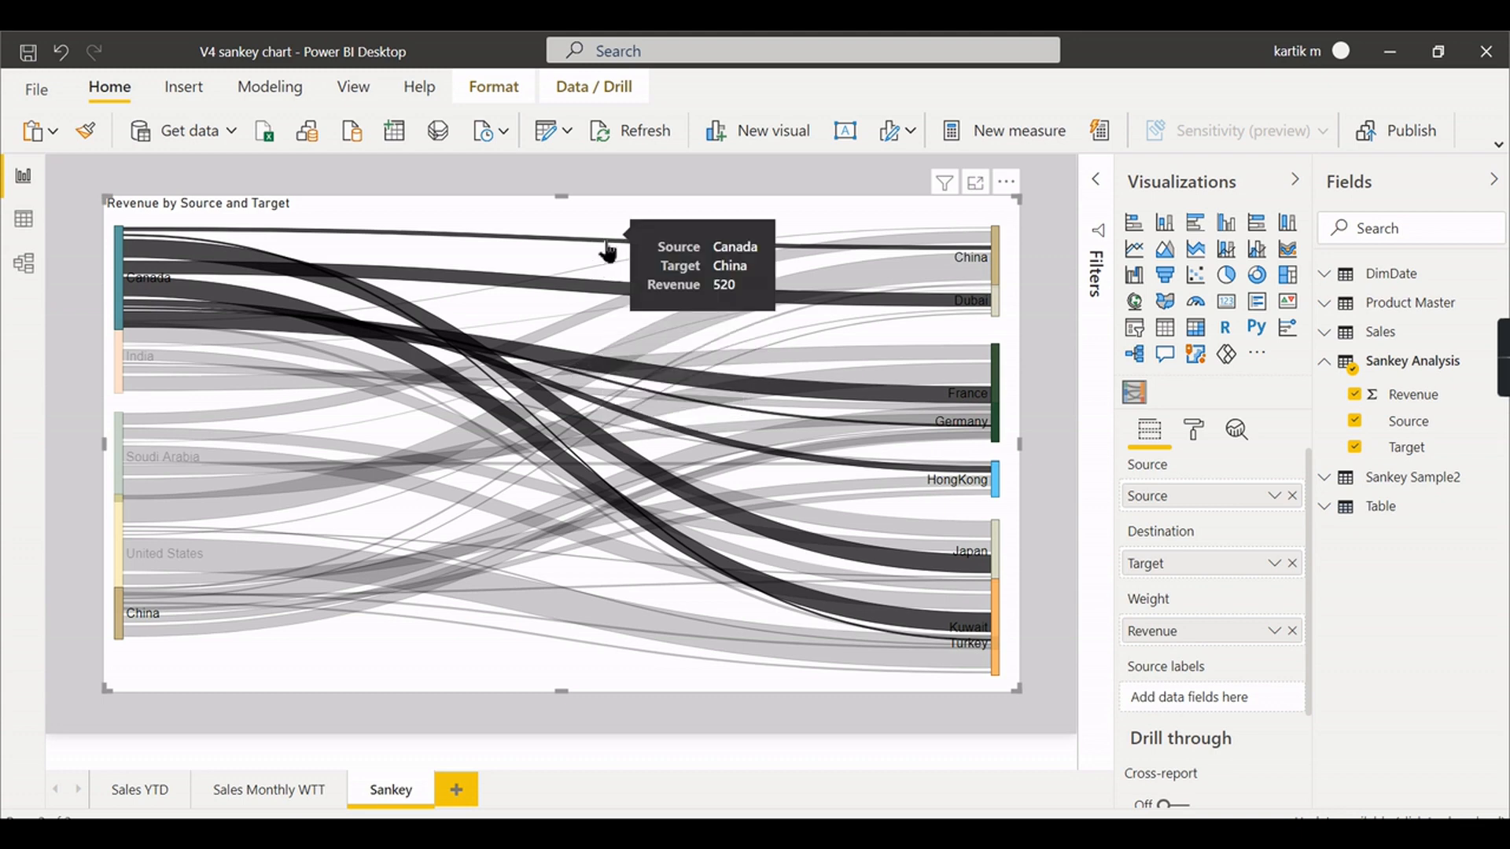
- Examine India's flows in the chart, clear the highlight and collapse the Sankey Analysis table's field list
click(124, 387)
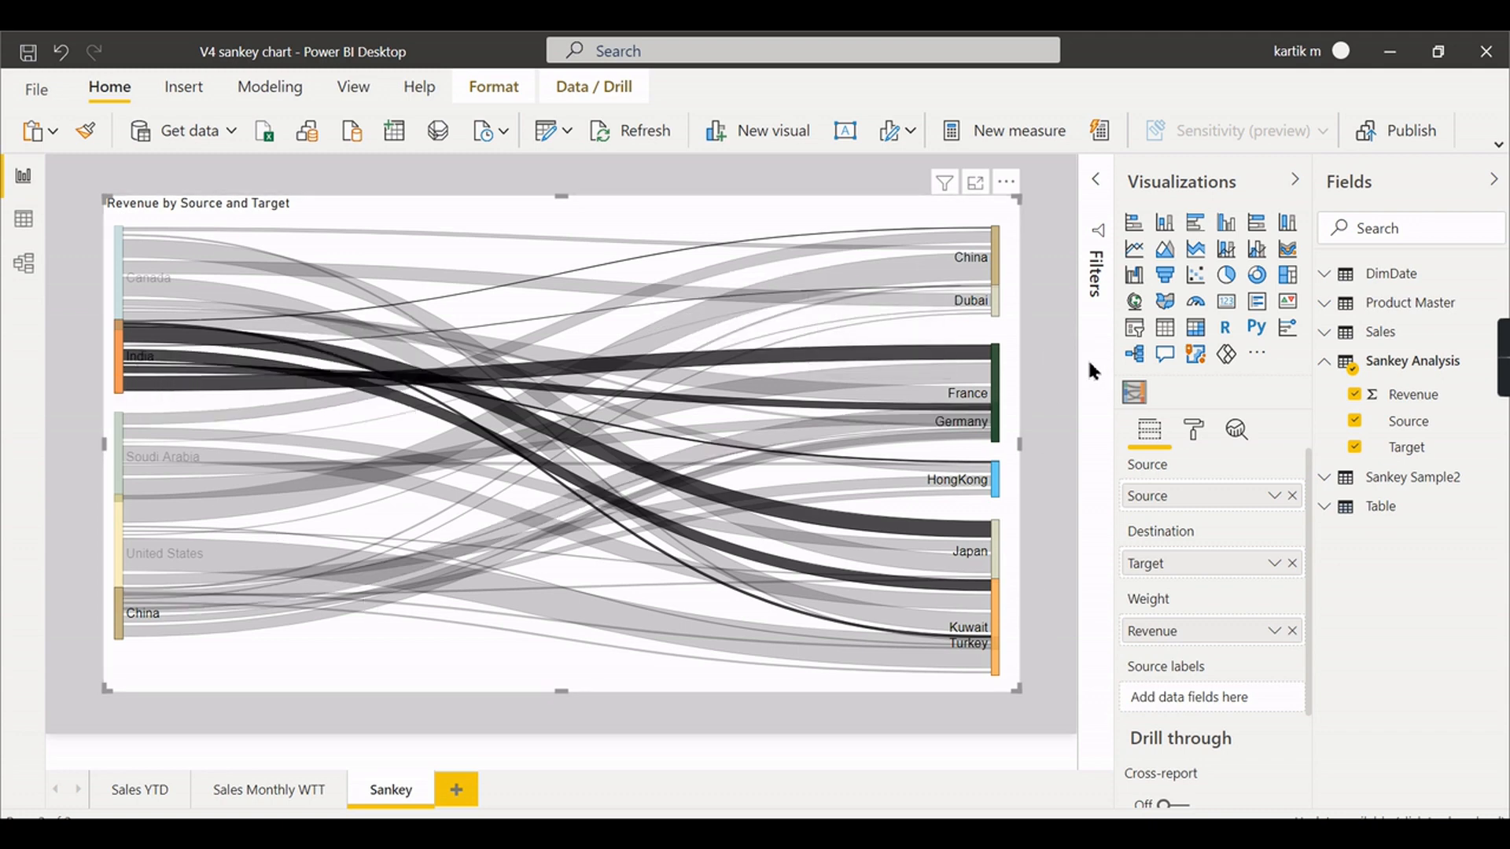
click(1017, 384)
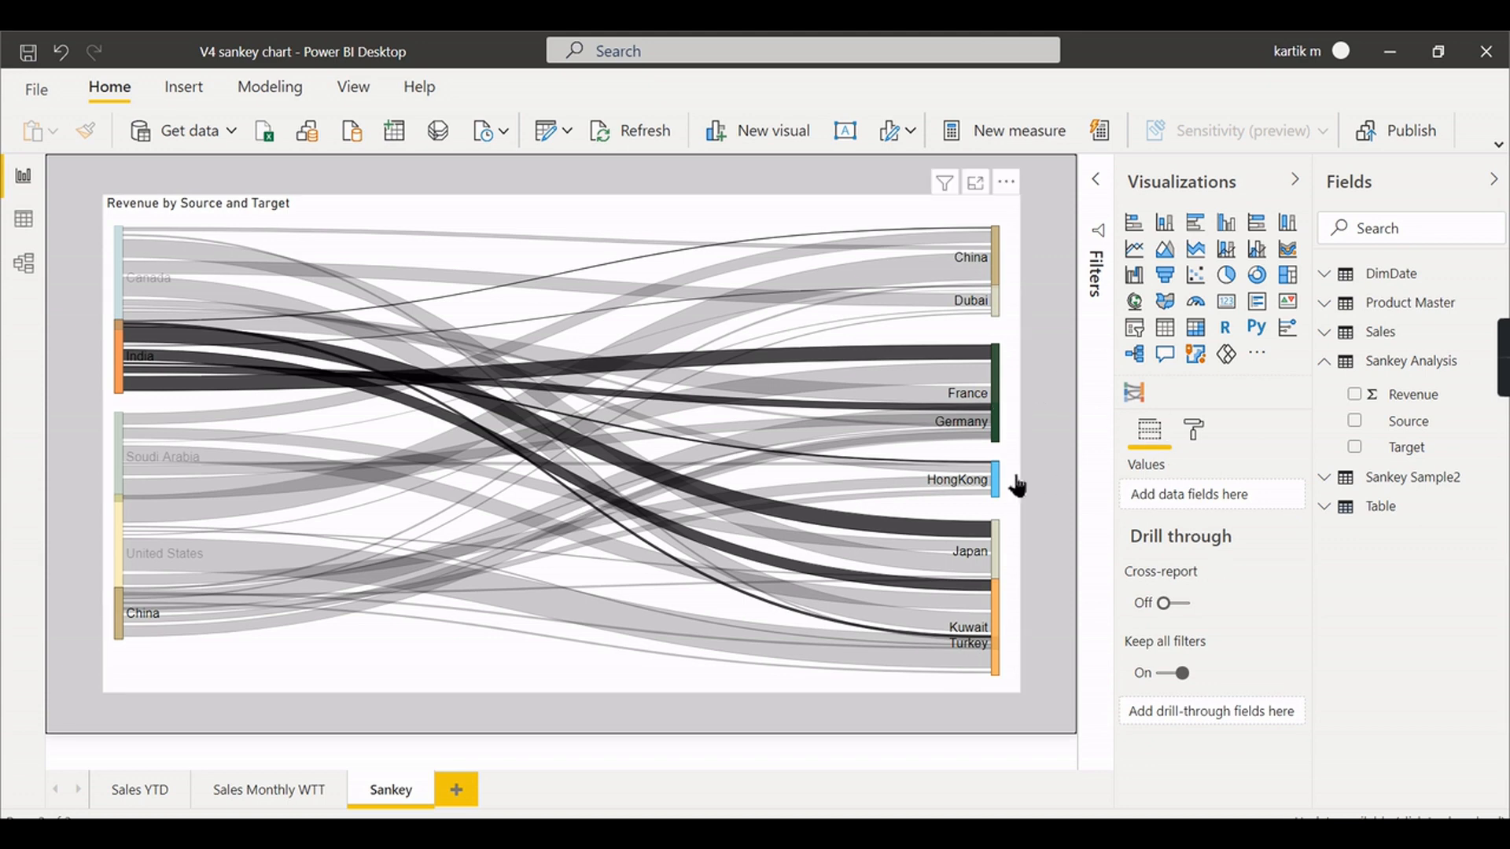
click(796, 663)
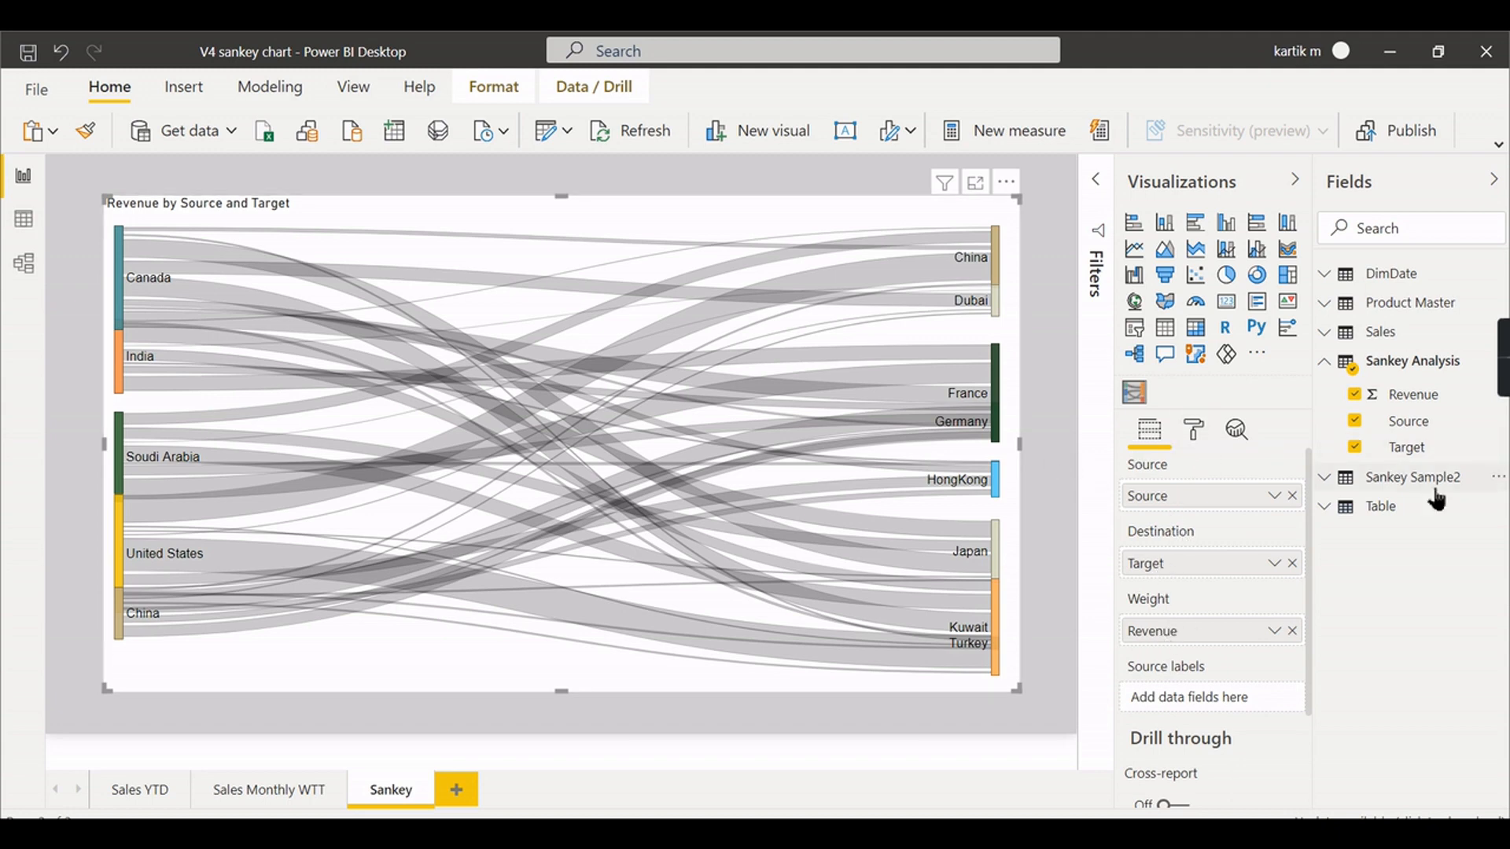
click(1325, 363)
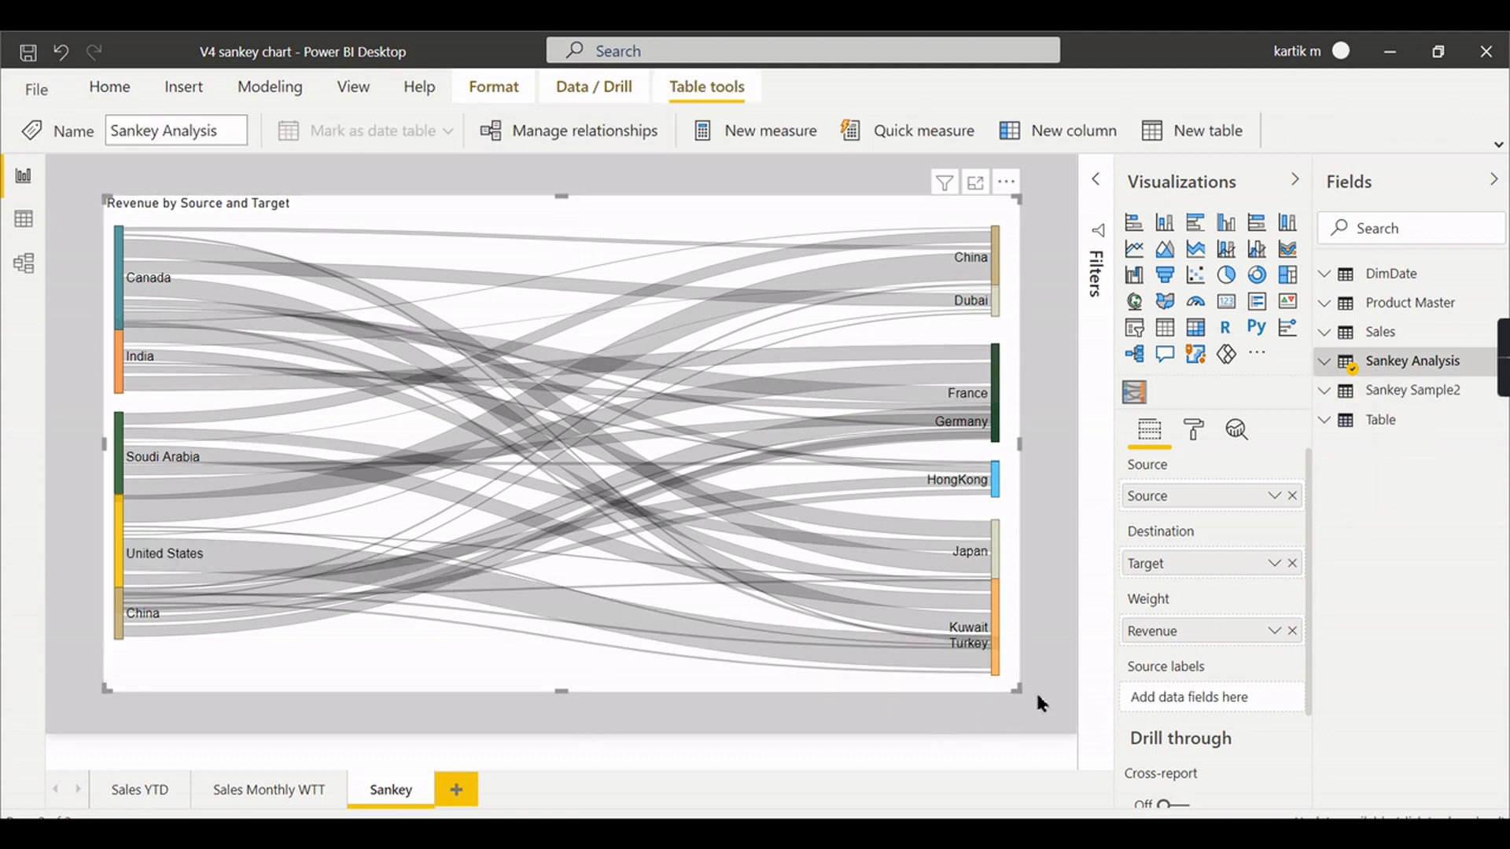
click(1045, 665)
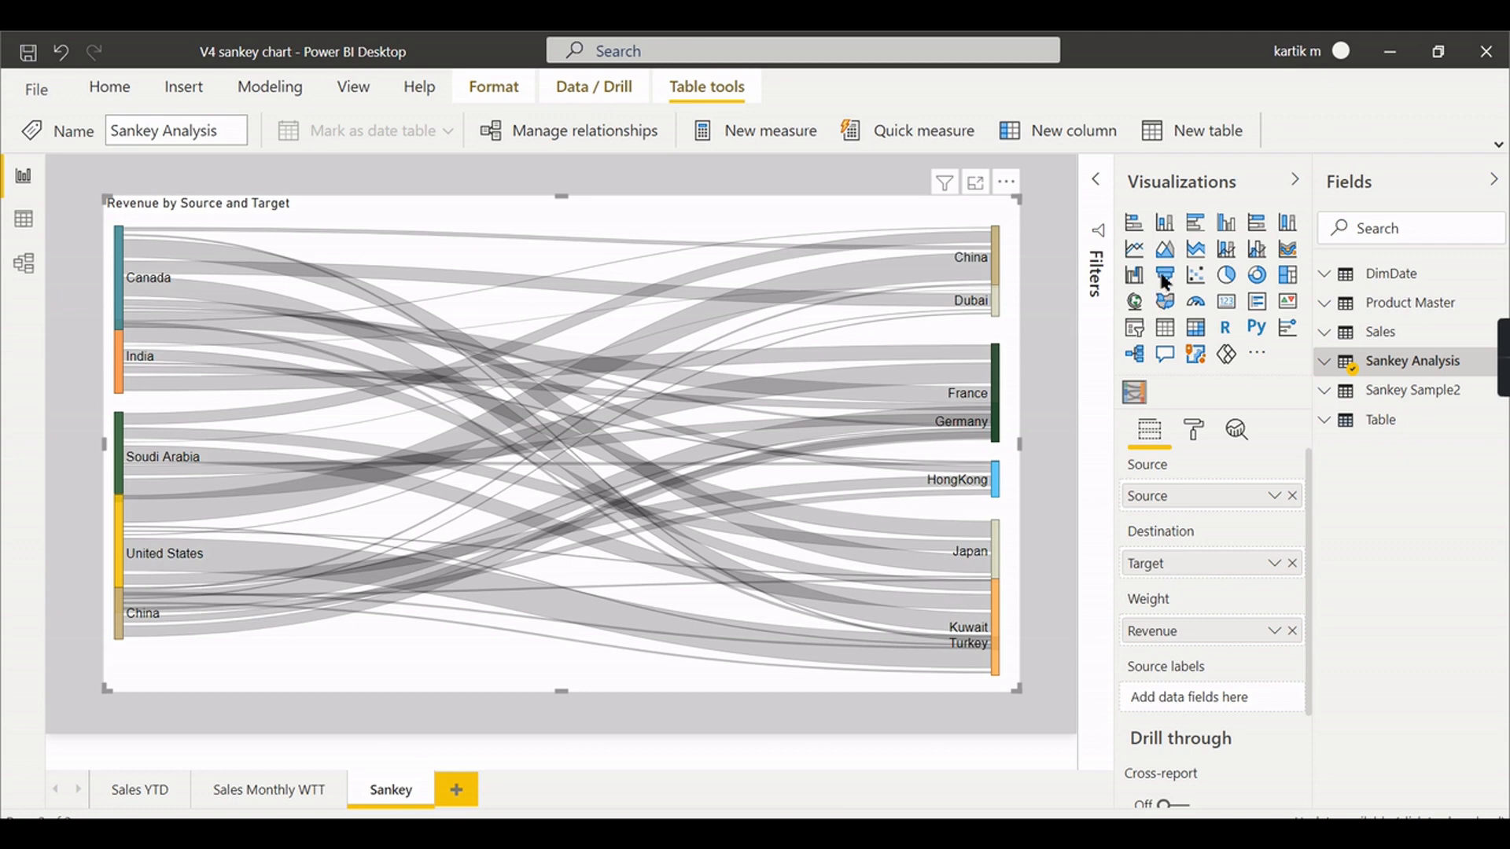
- Review the Sankey Sample2 table's records in Data view and return to the report to check the Sankey chart's field assignments
click(1409, 393)
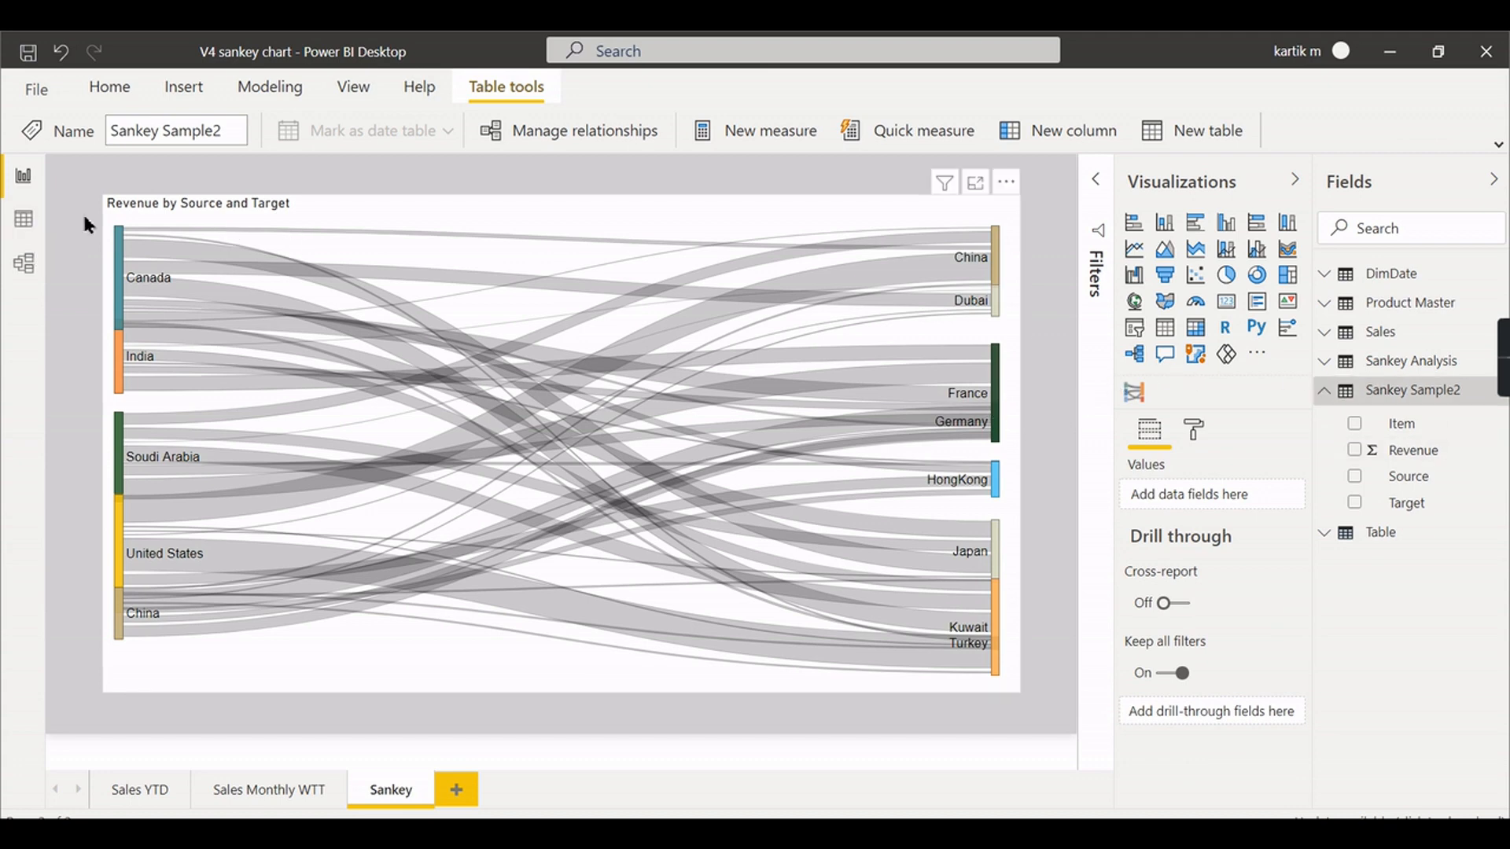
click(24, 219)
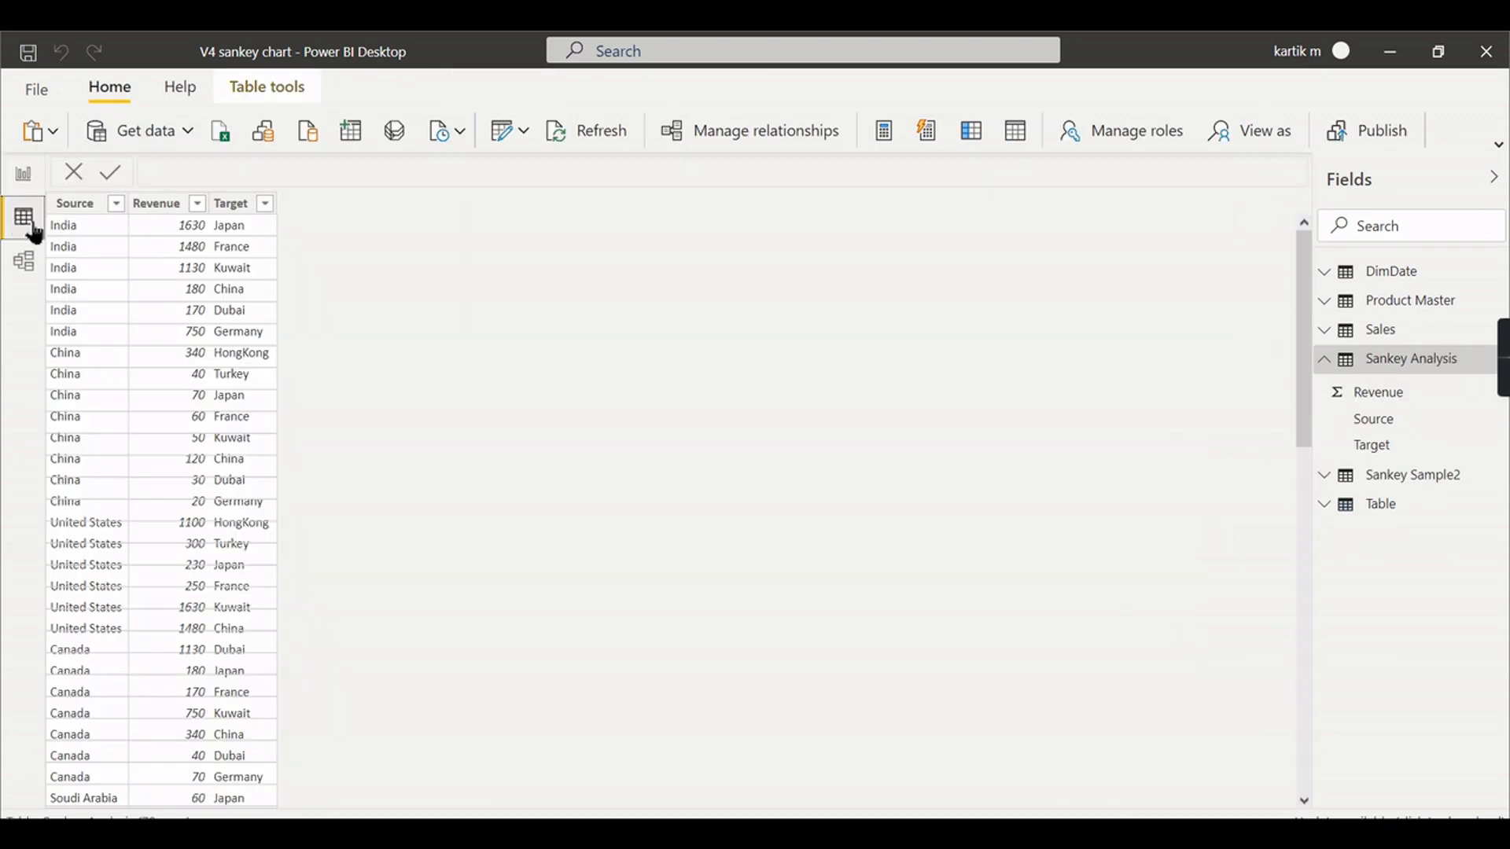
click(1427, 363)
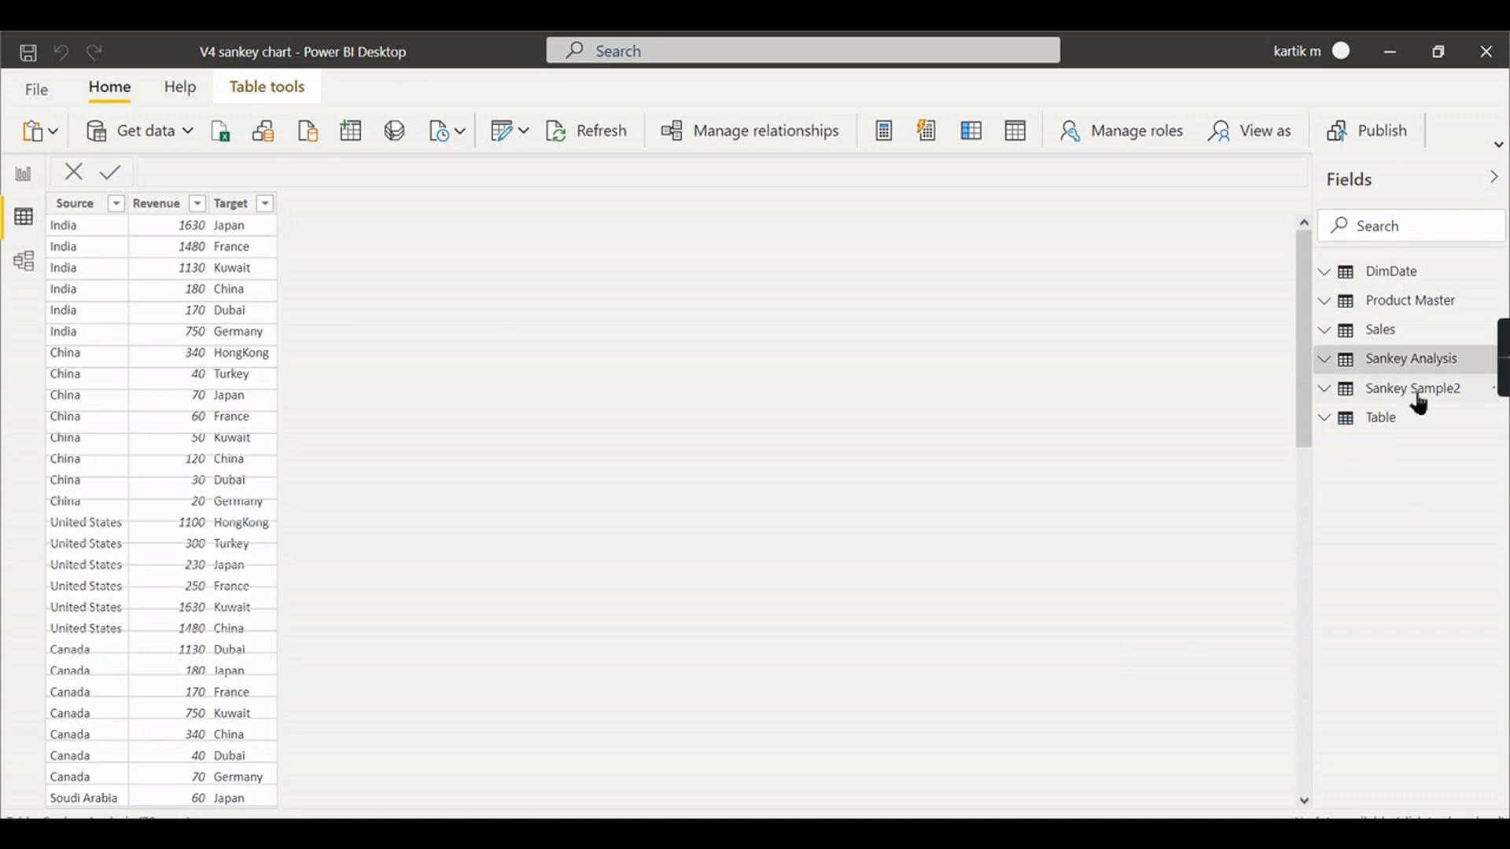
click(1420, 393)
click(1431, 393)
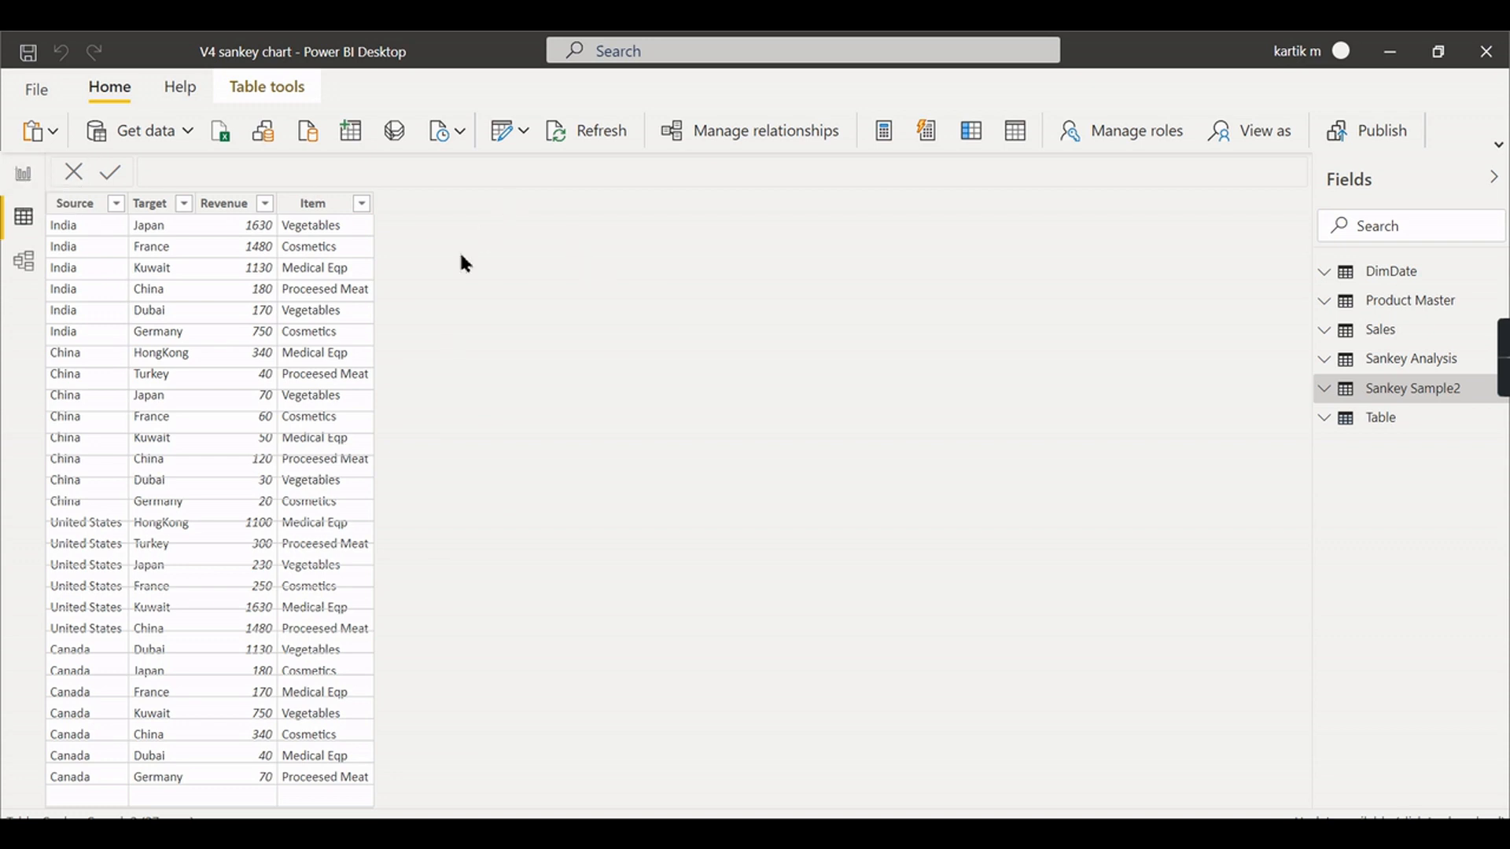
click(24, 174)
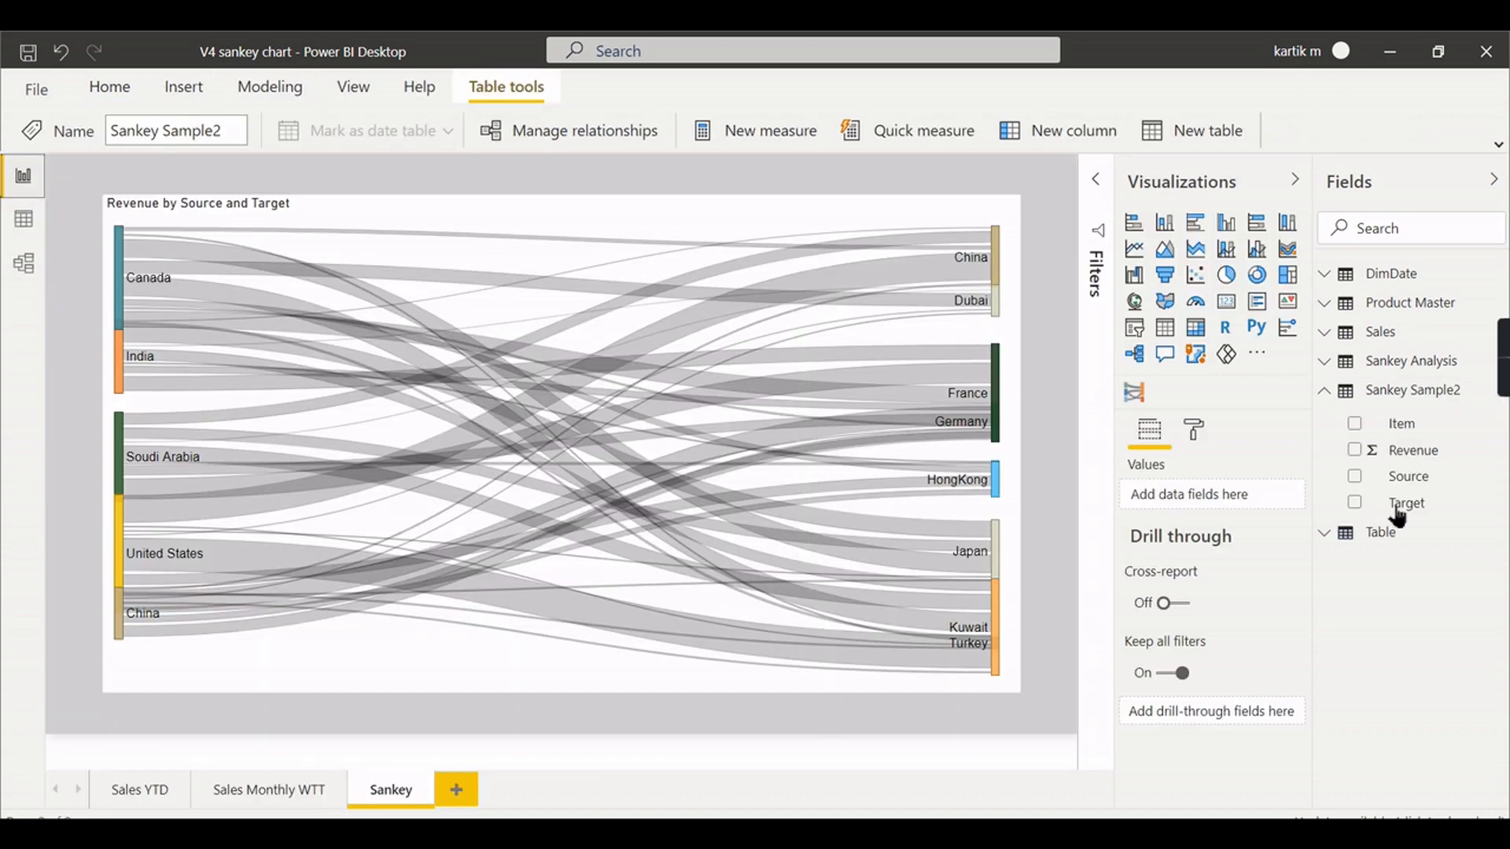
click(1022, 465)
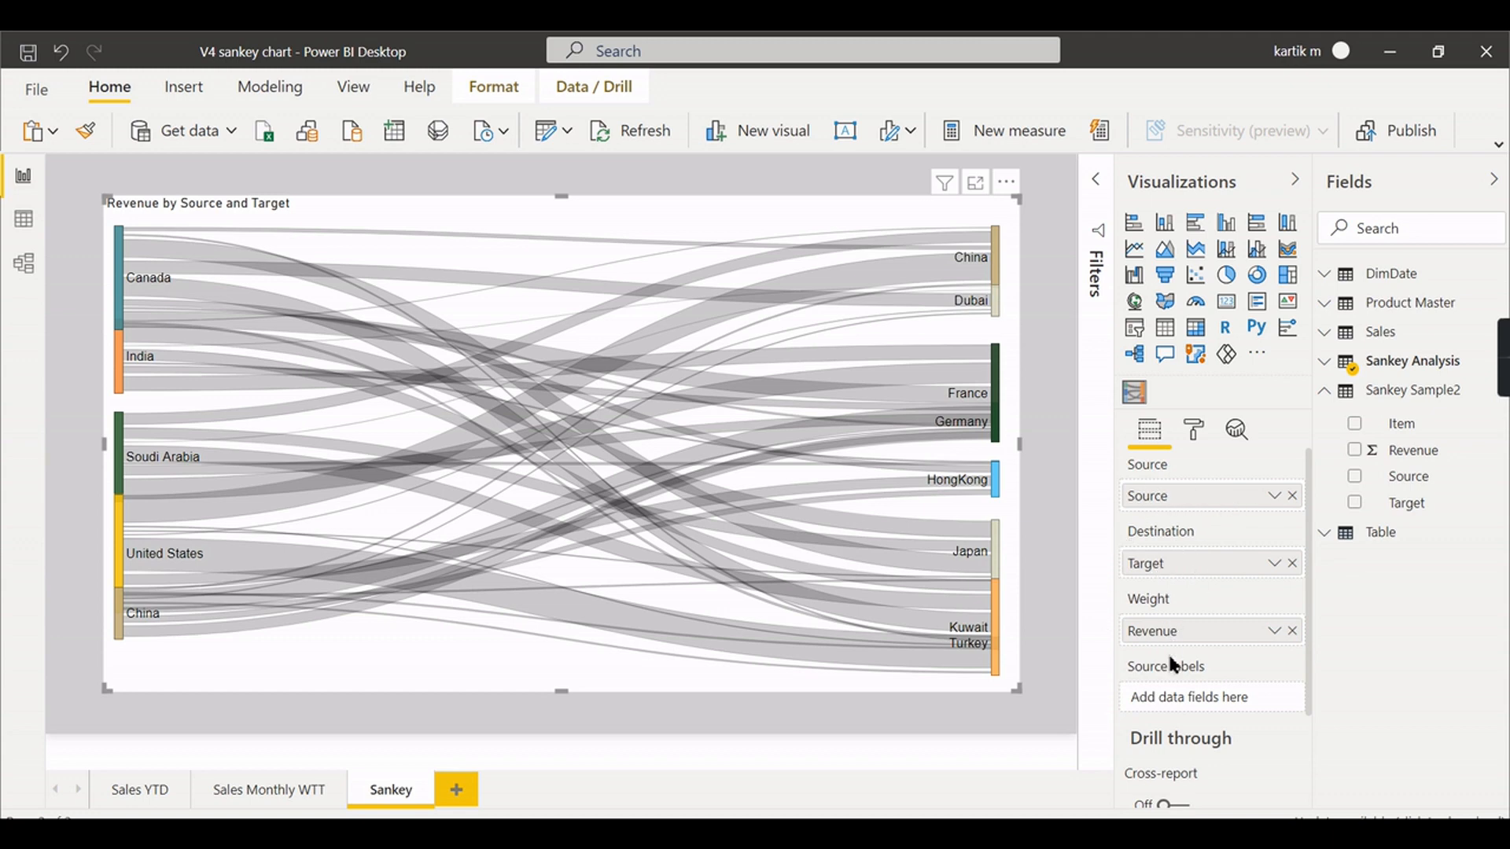
- Open the Sankey Sample2 query in the Power Query Editor
click(22, 223)
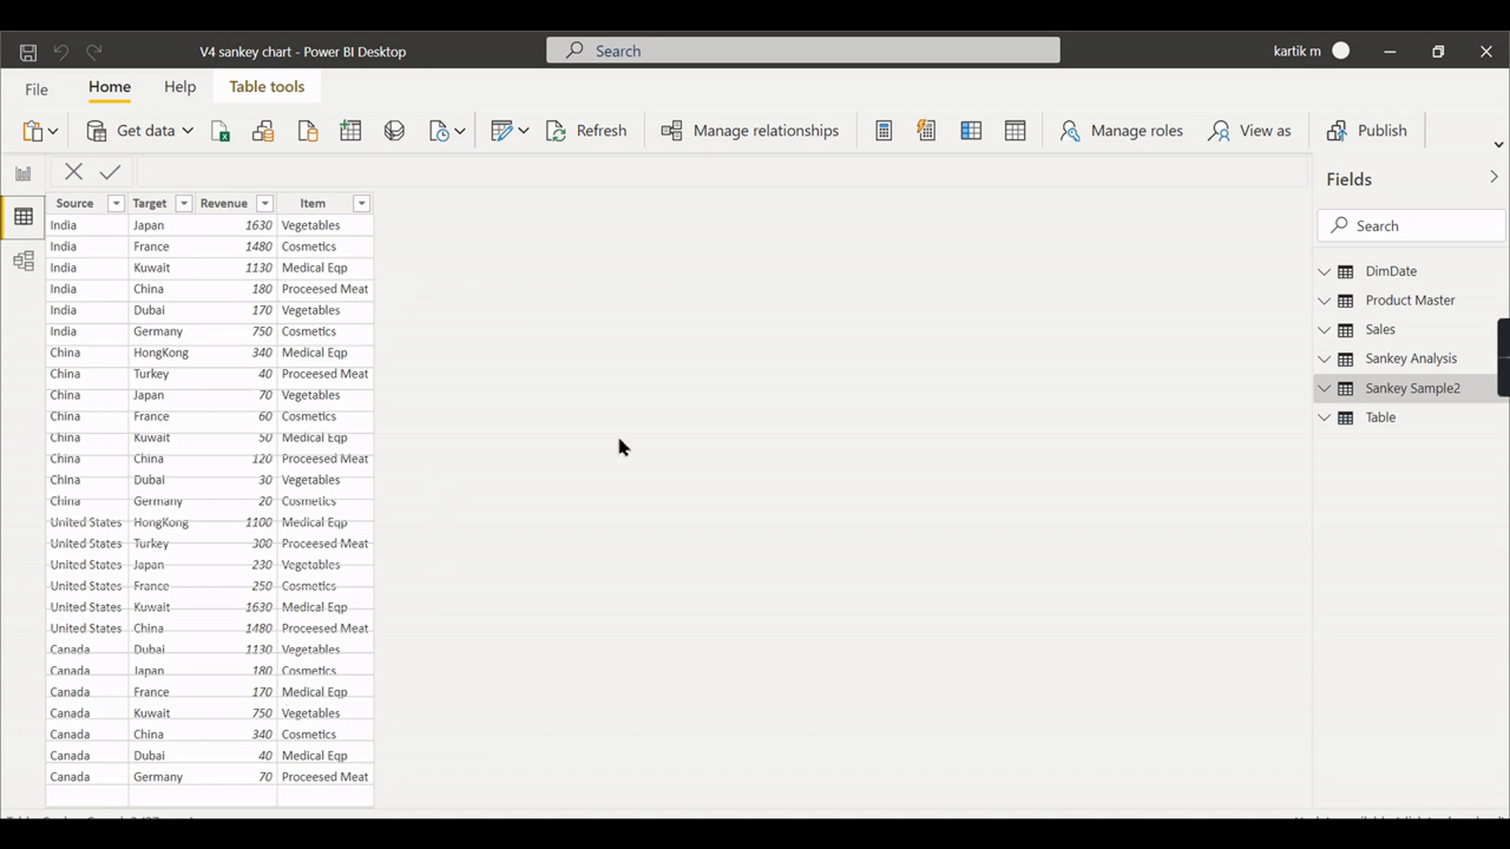
click(527, 136)
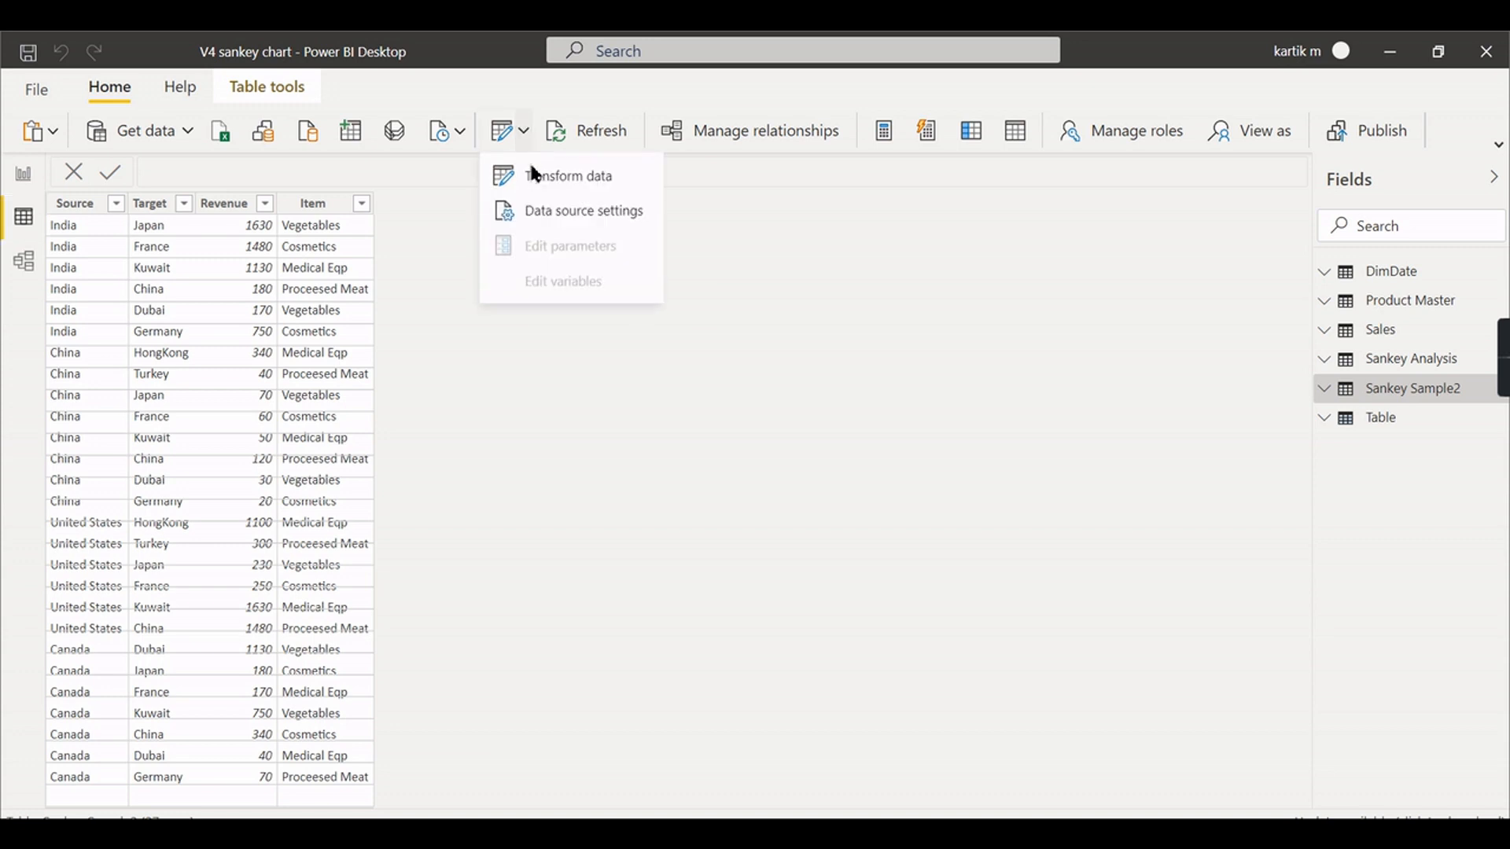
click(549, 175)
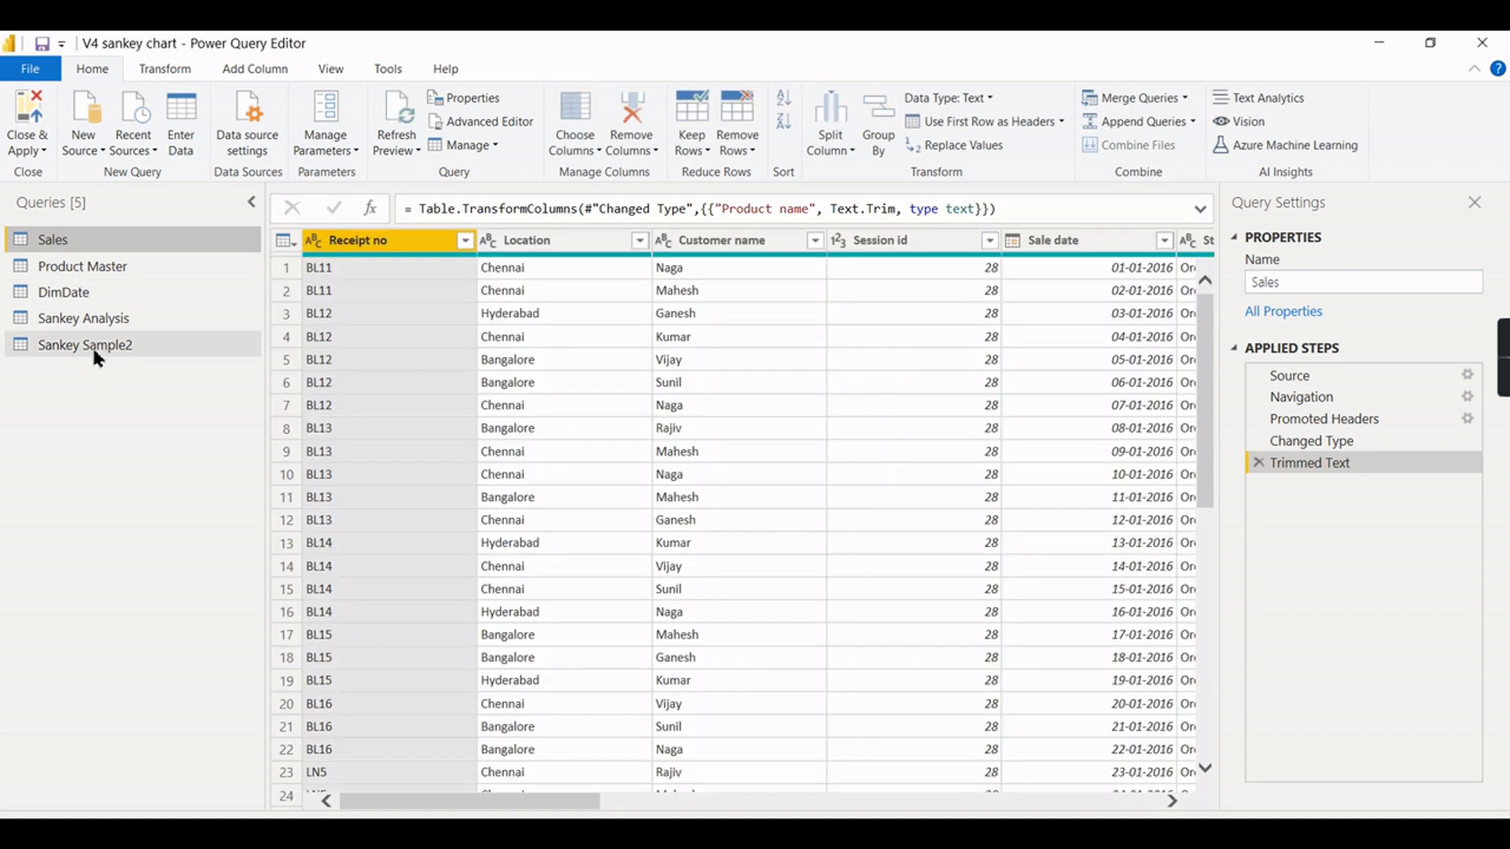
click(91, 345)
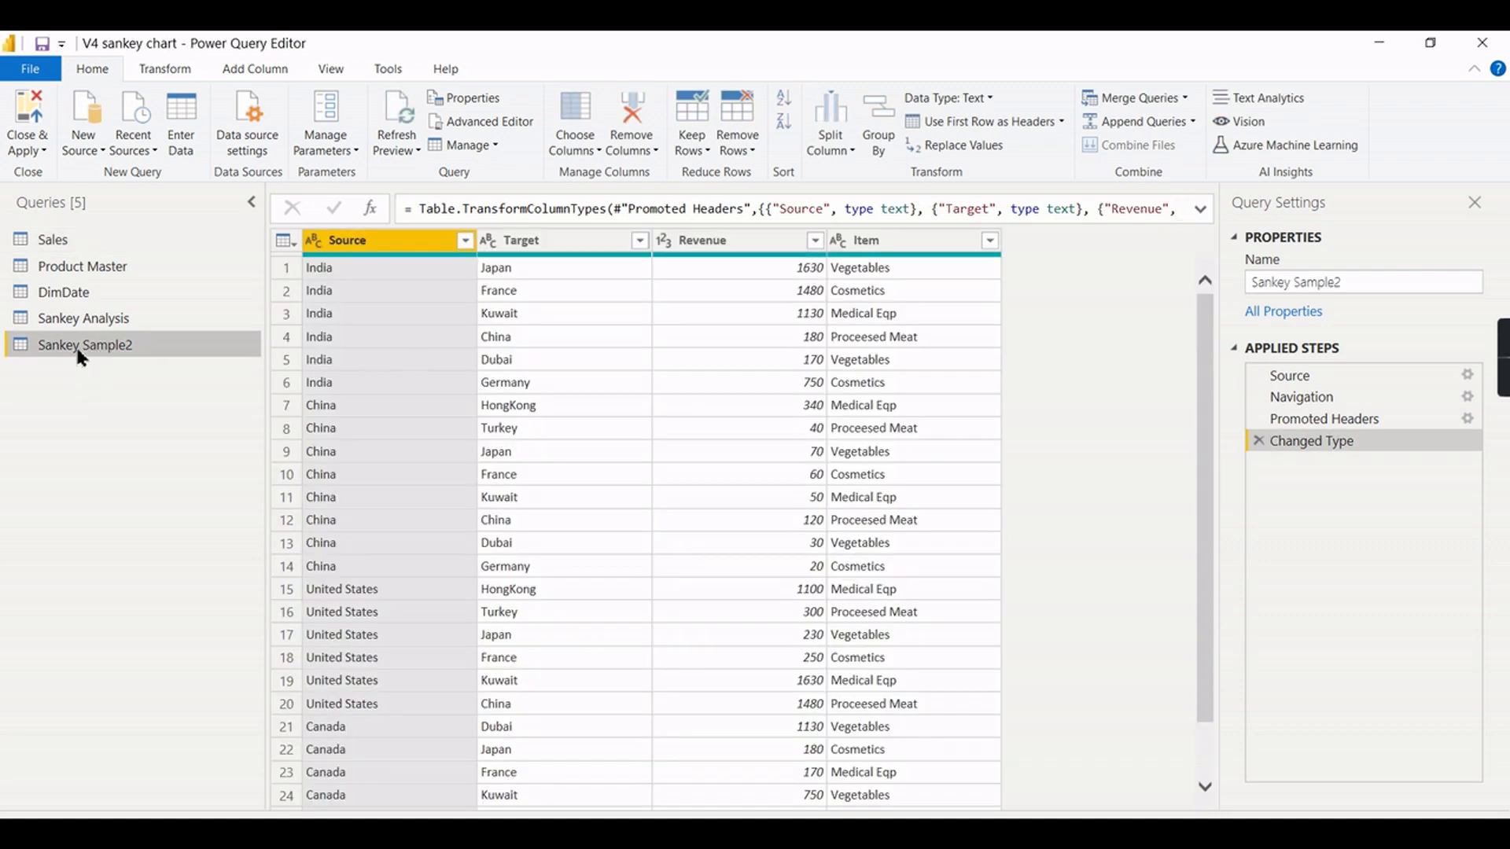
- Create two reference queries from the Sankey Sample2 query
right_click(78, 353)
click(141, 527)
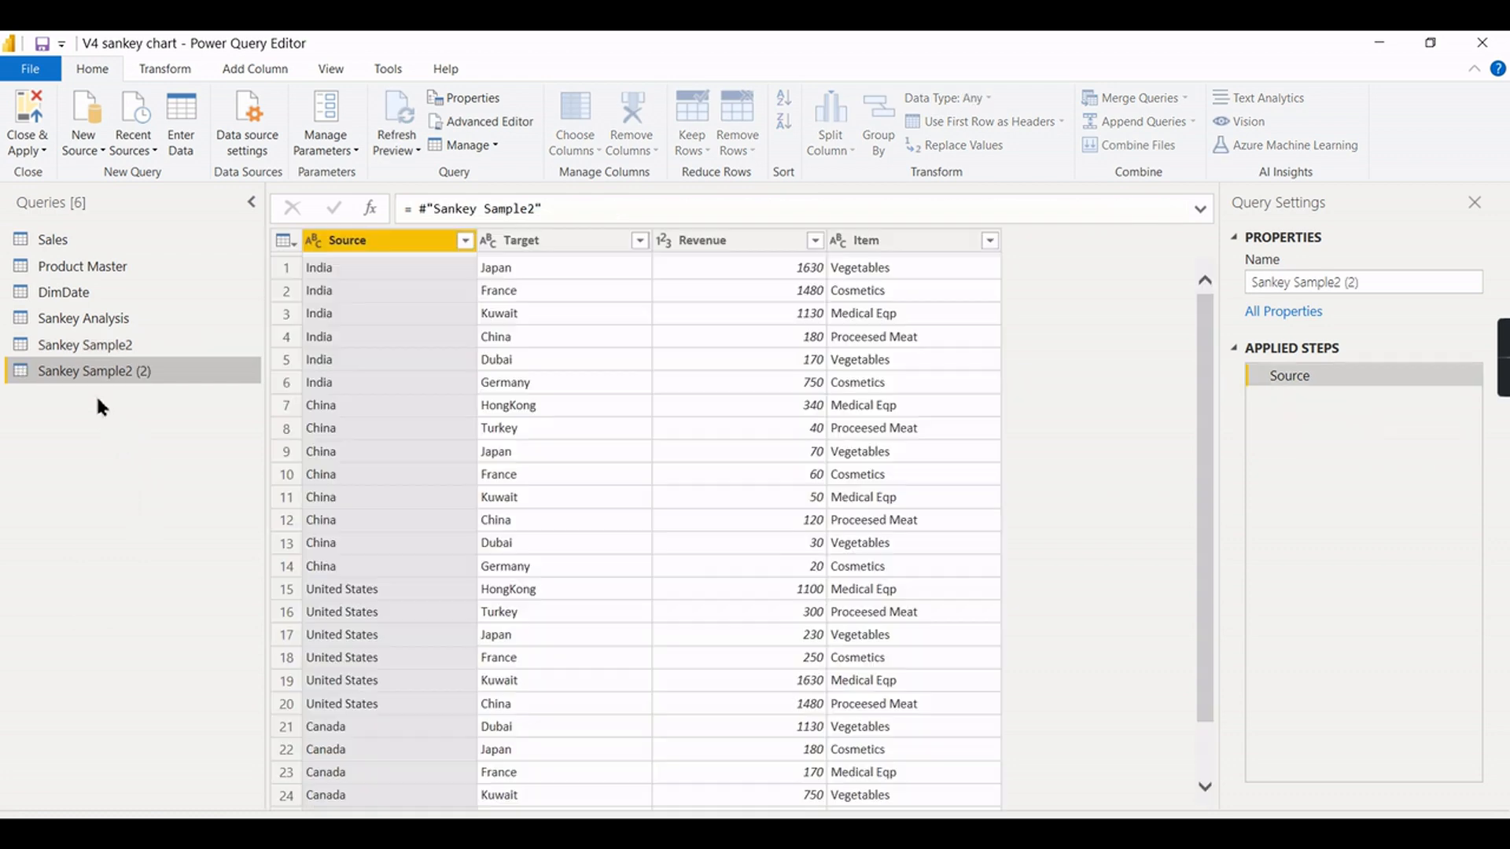
right_click(111, 343)
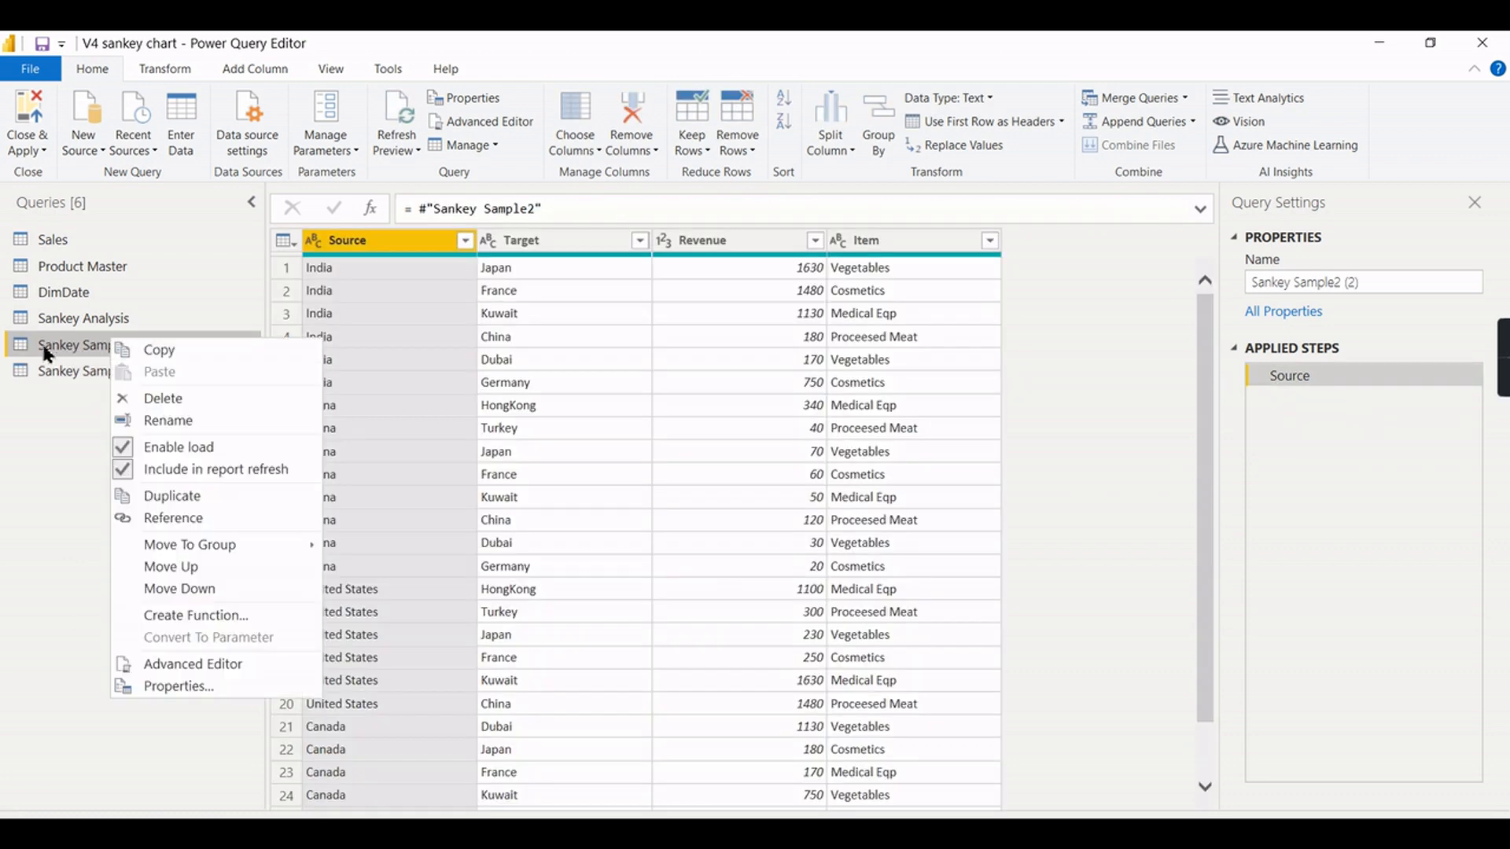
click(163, 517)
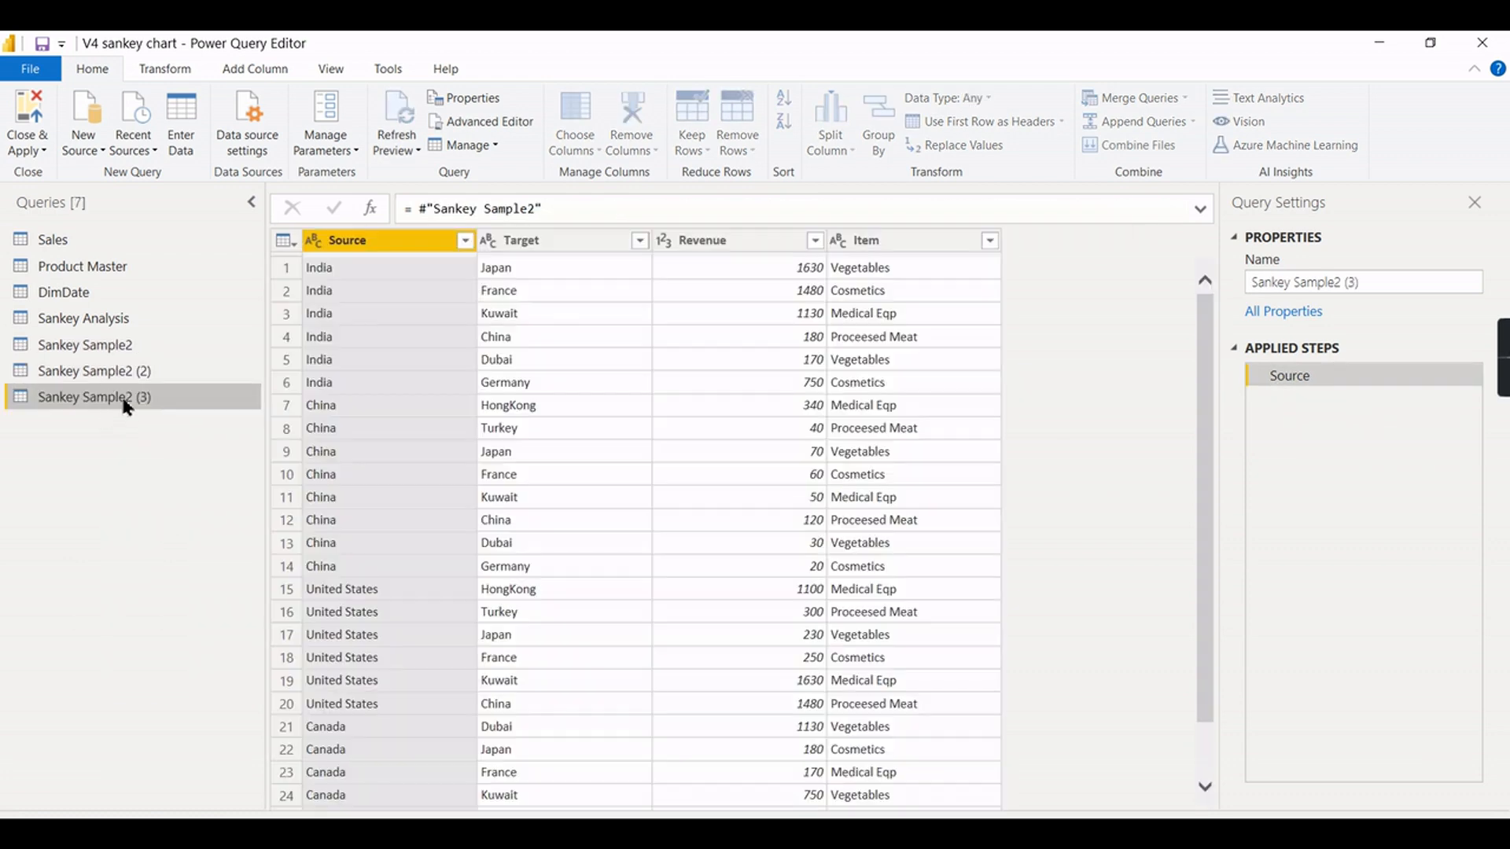
- Rename the first reference query, Sankey Sample2 (2), as Src_Item
click(120, 368)
click(154, 370)
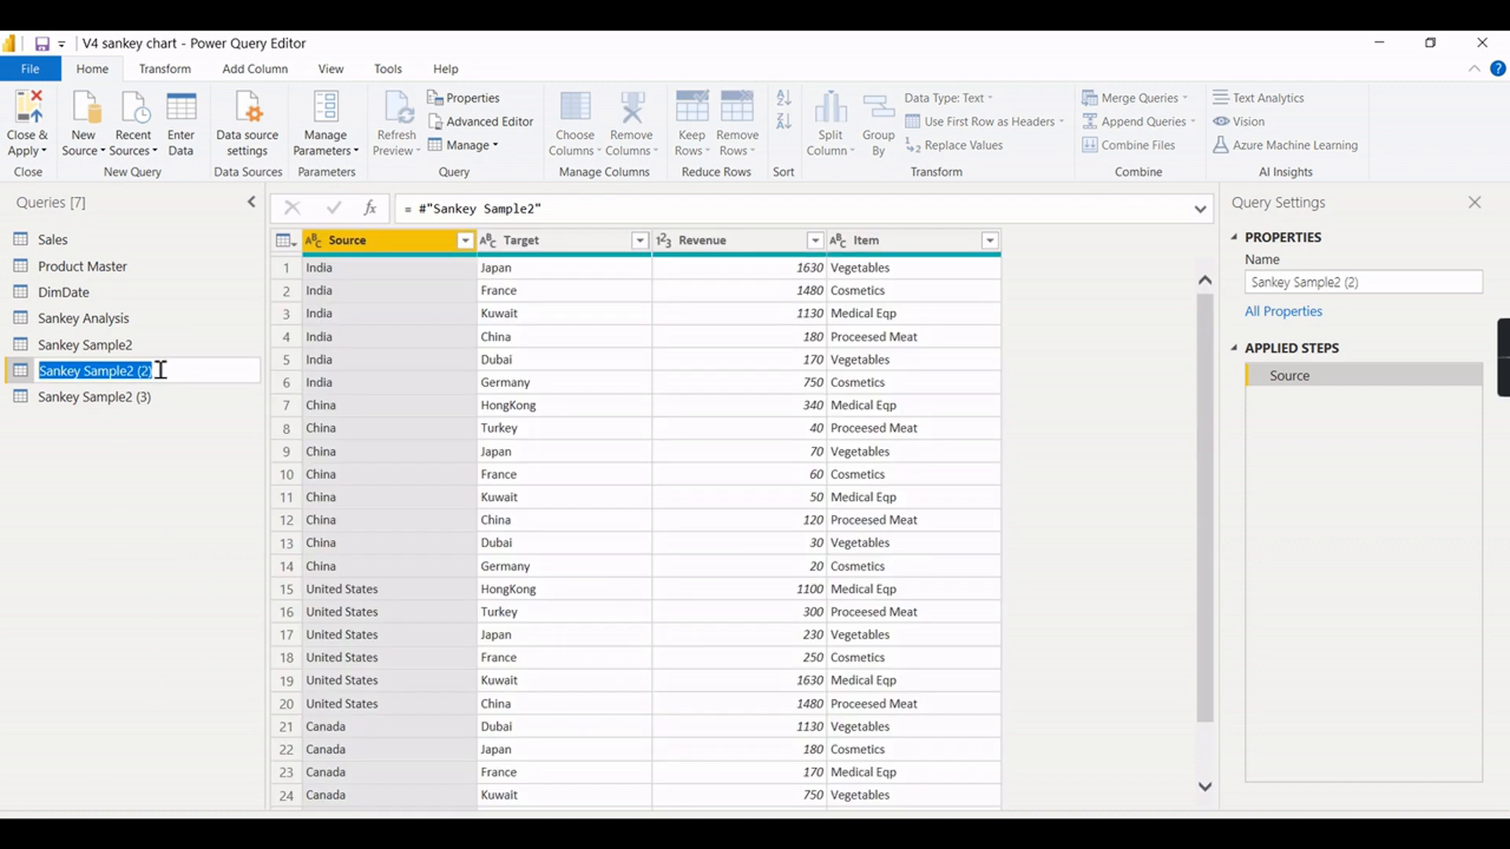
text(Src)
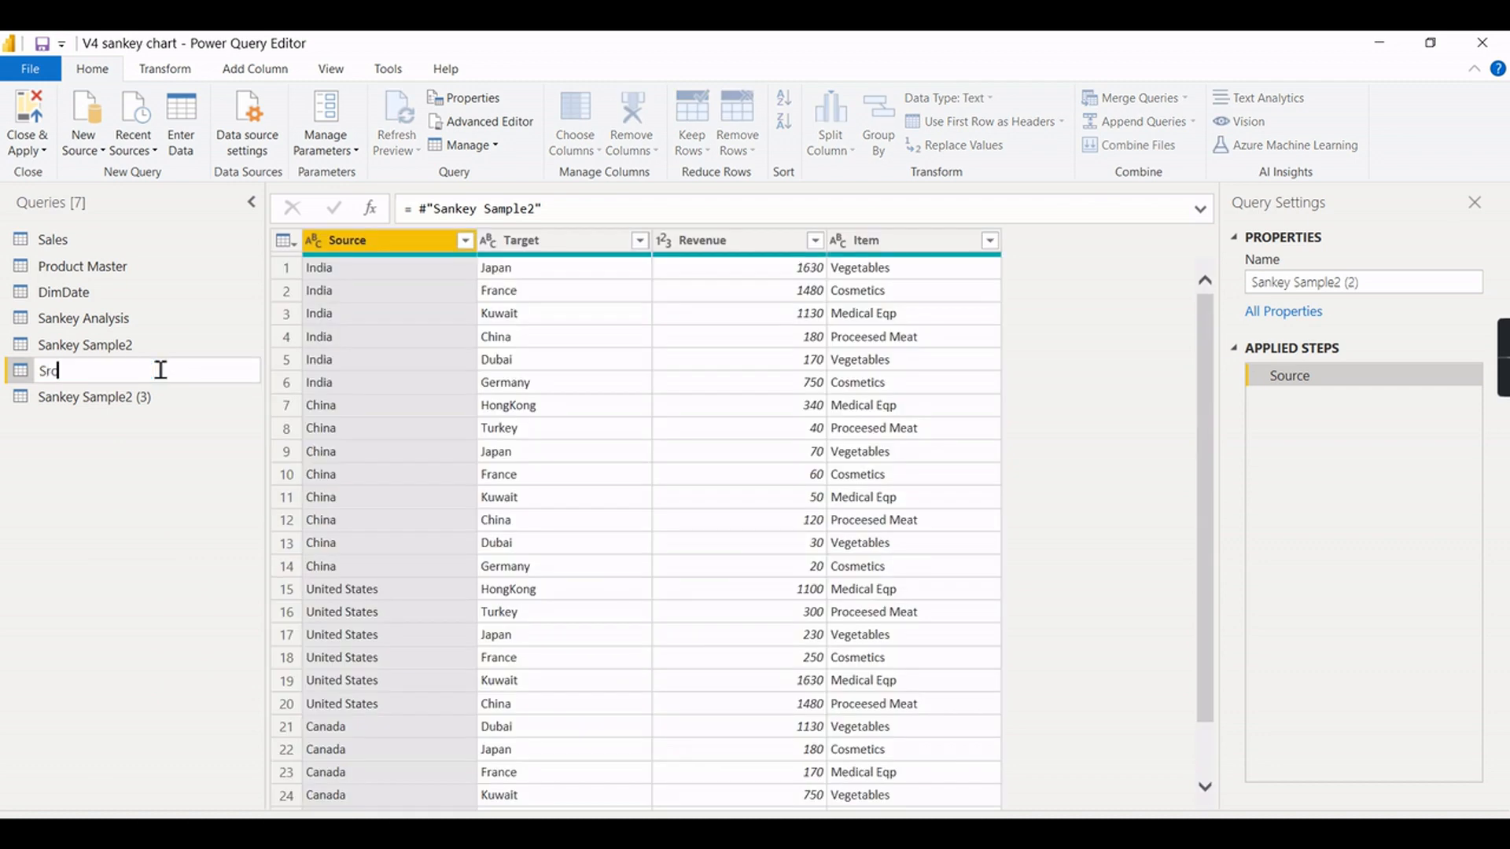
text(_Item)
key(Return)
- Rename the second reference query, Sankey Sample2 (3), as itm_trg
click(92, 401)
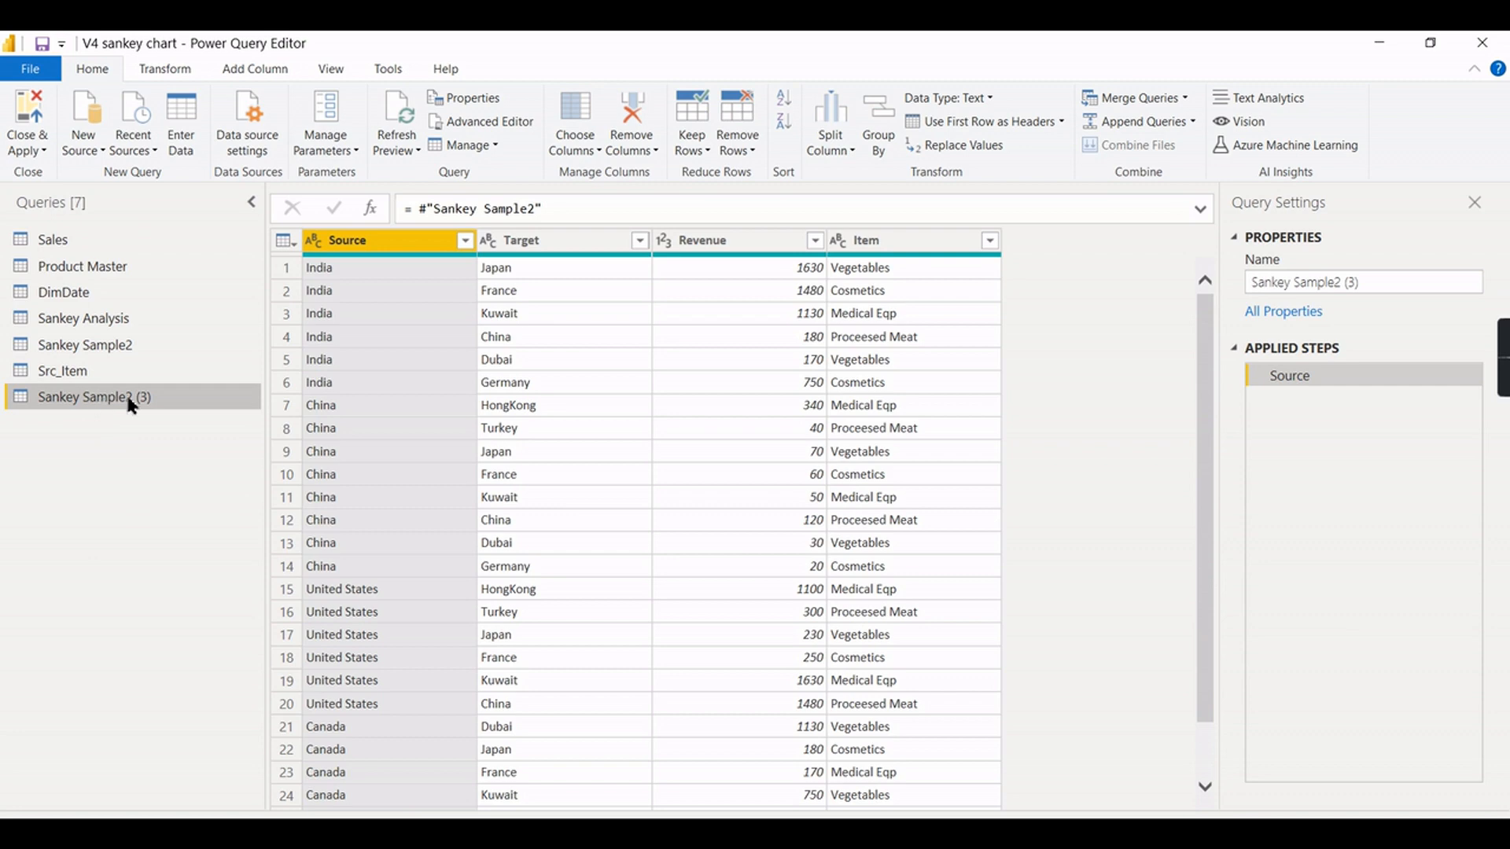
double_click(125, 395)
text(i)
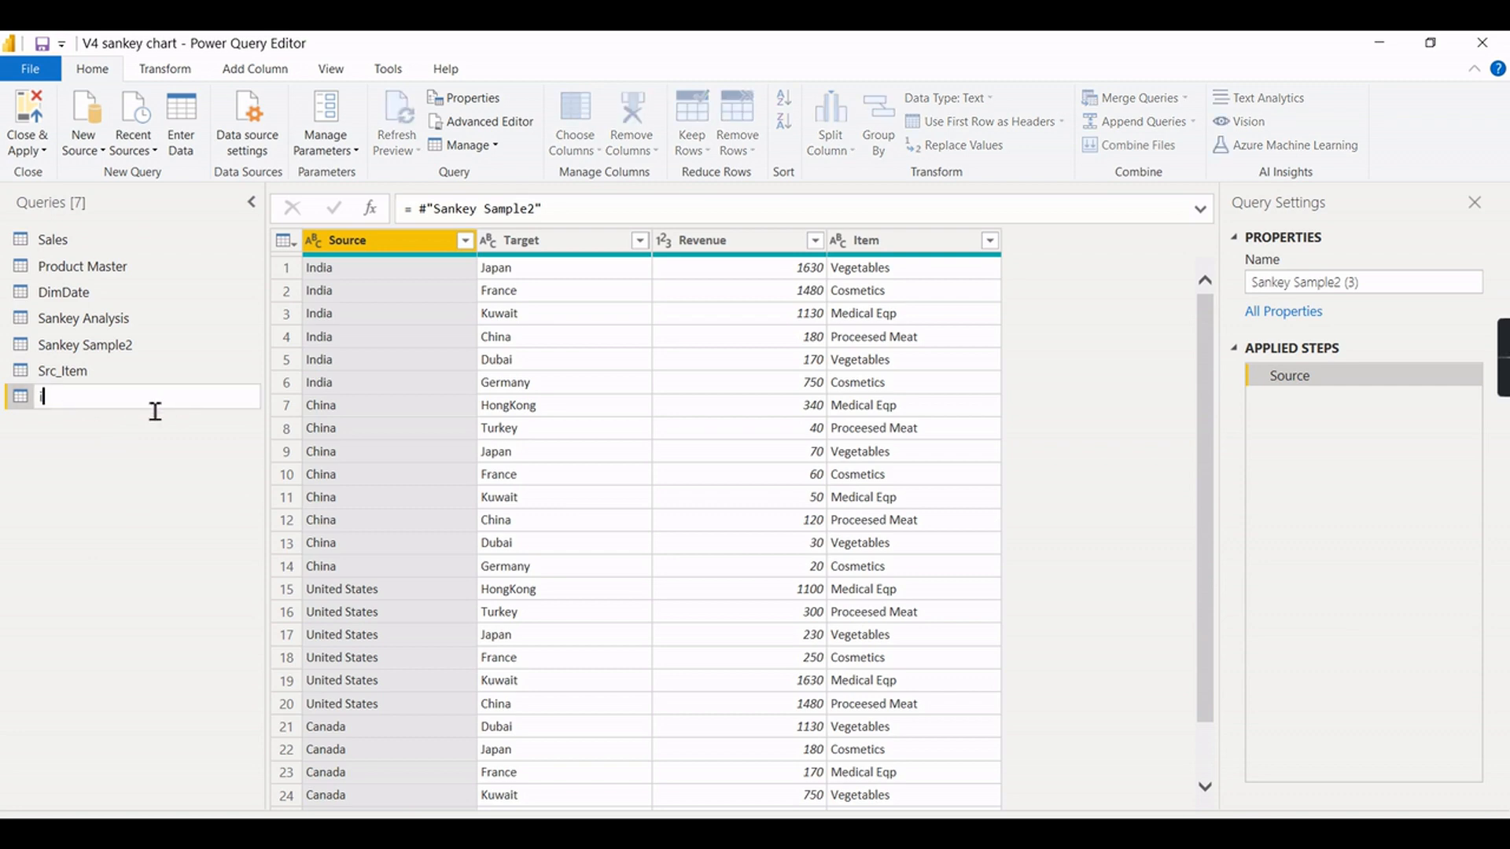
text(tm_trg)
key(Return)
- Select only the Source and Item columns in the Src_Item query
click(96, 369)
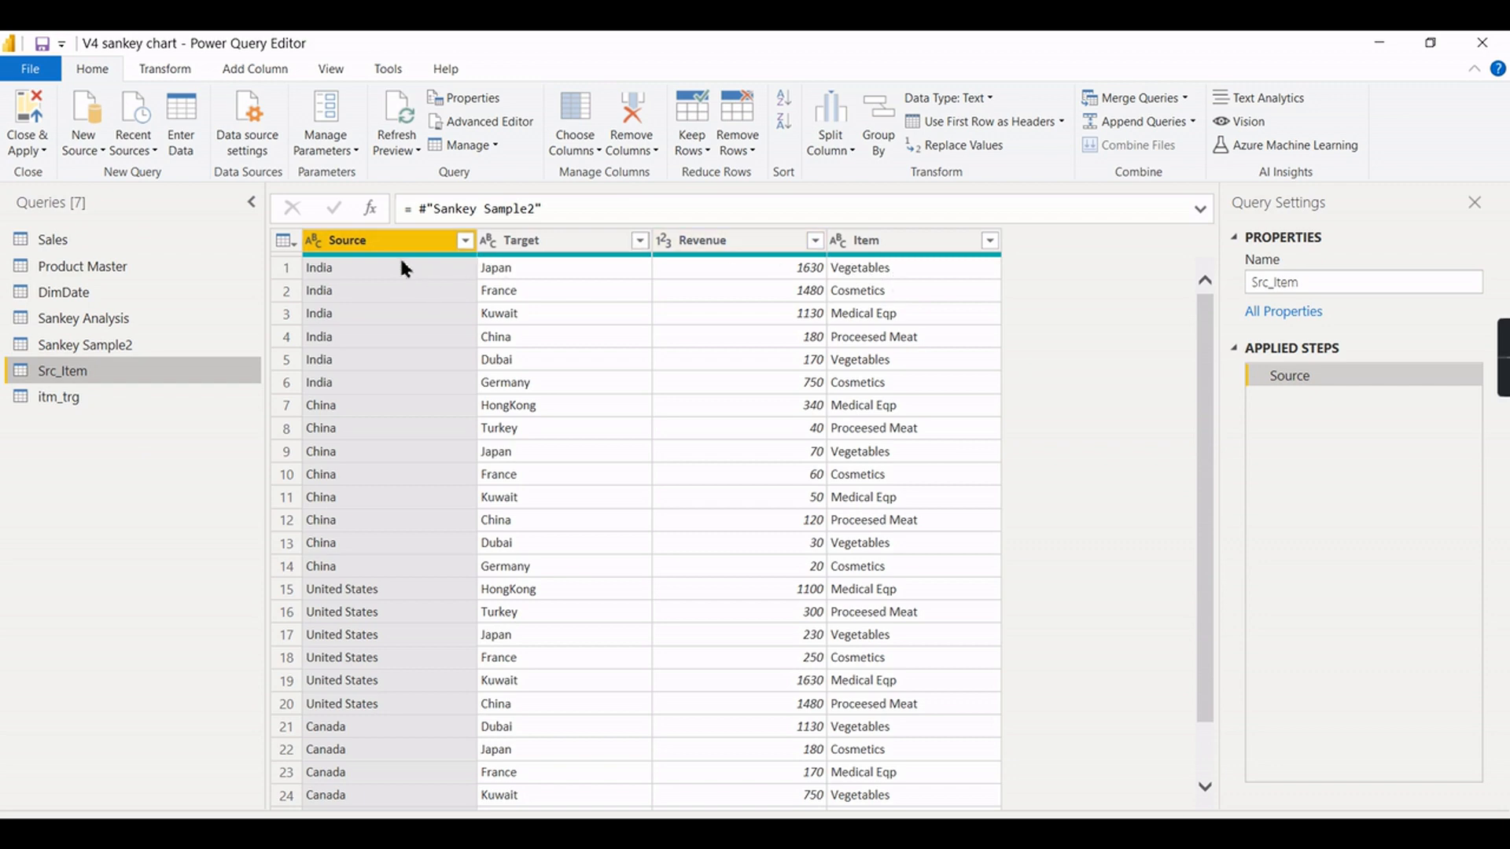
shift+click(887, 250)
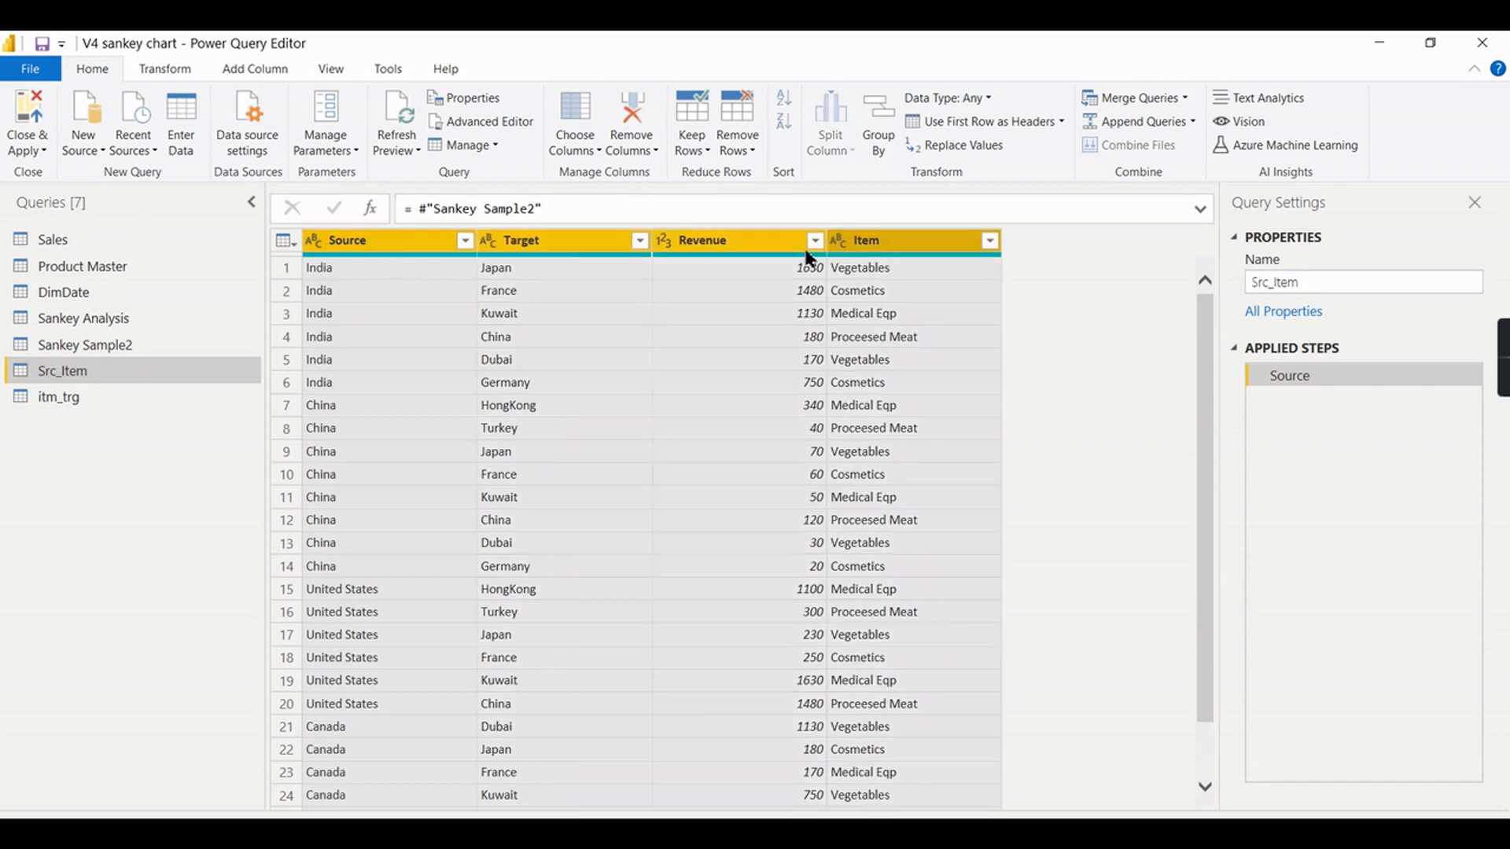
click(428, 248)
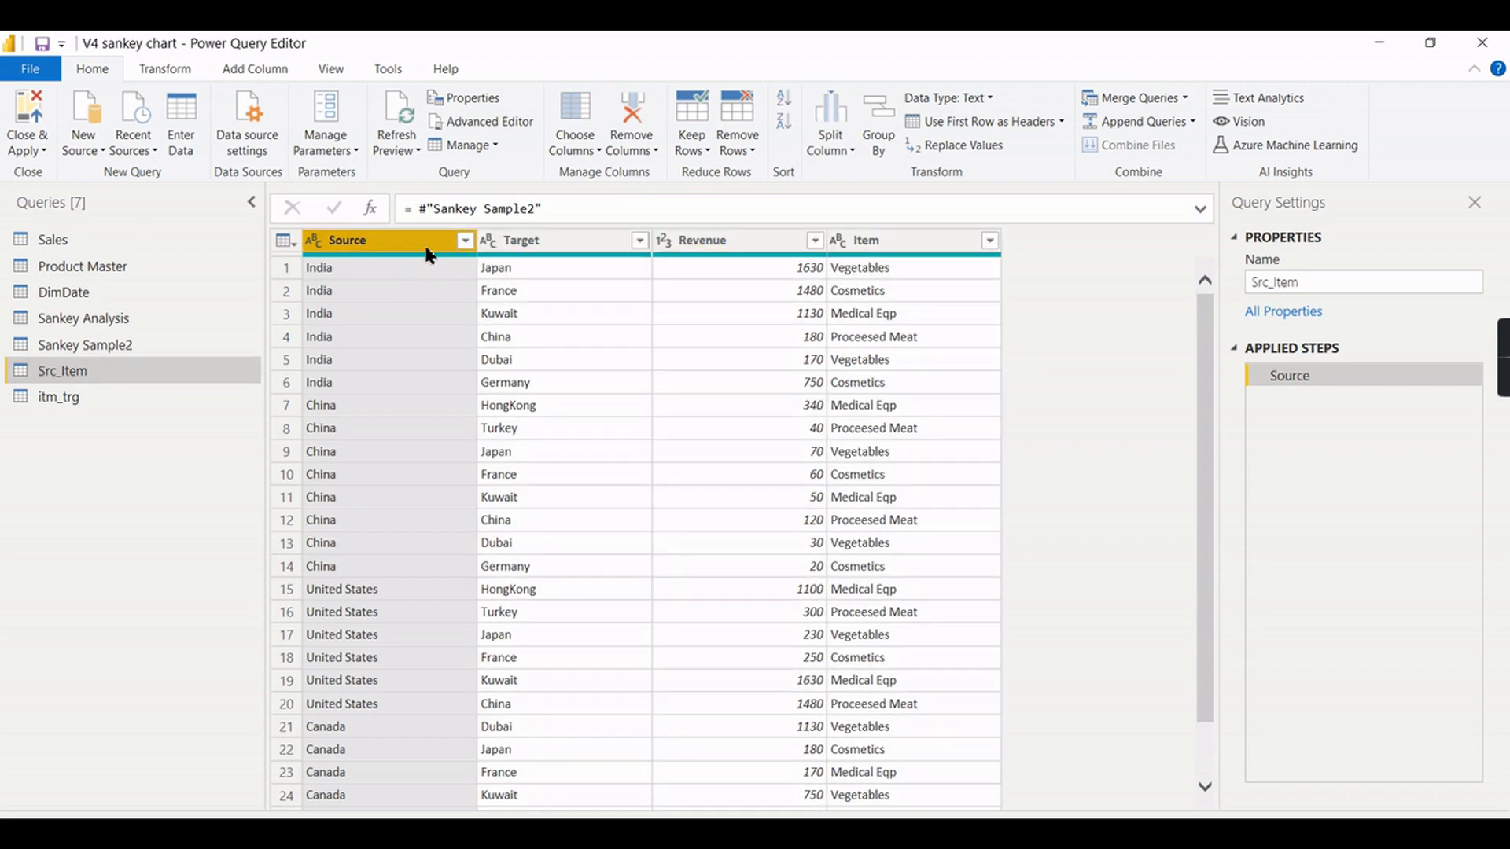
shift+click(918, 247)
click(340, 247)
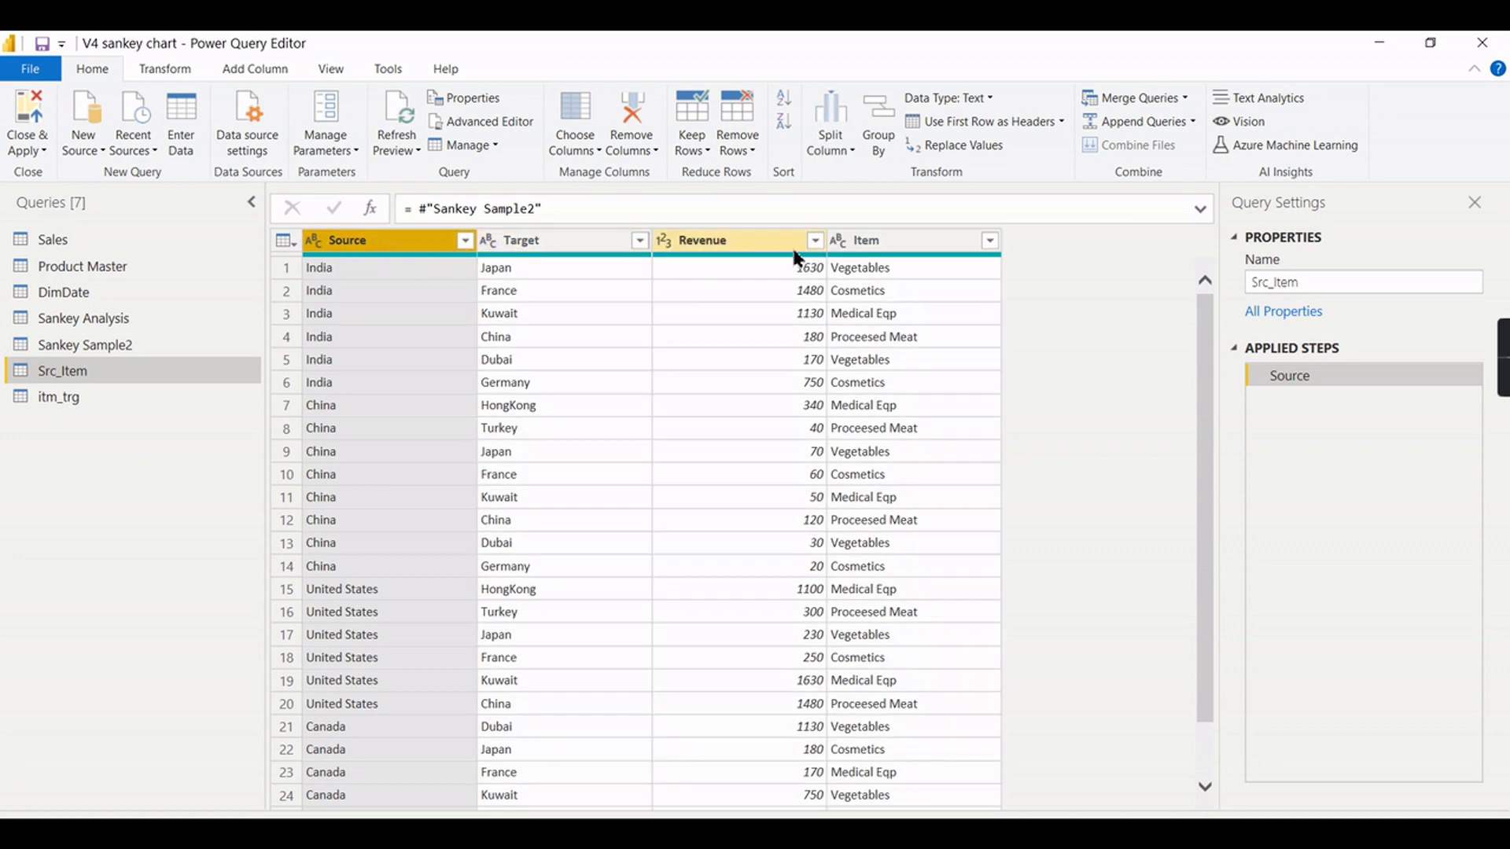
click(902, 247)
ctrl+click(453, 247)
- Group the Src_Item rows by Source and Item, with a new column Newrev holding the sum of Revenue
click(881, 132)
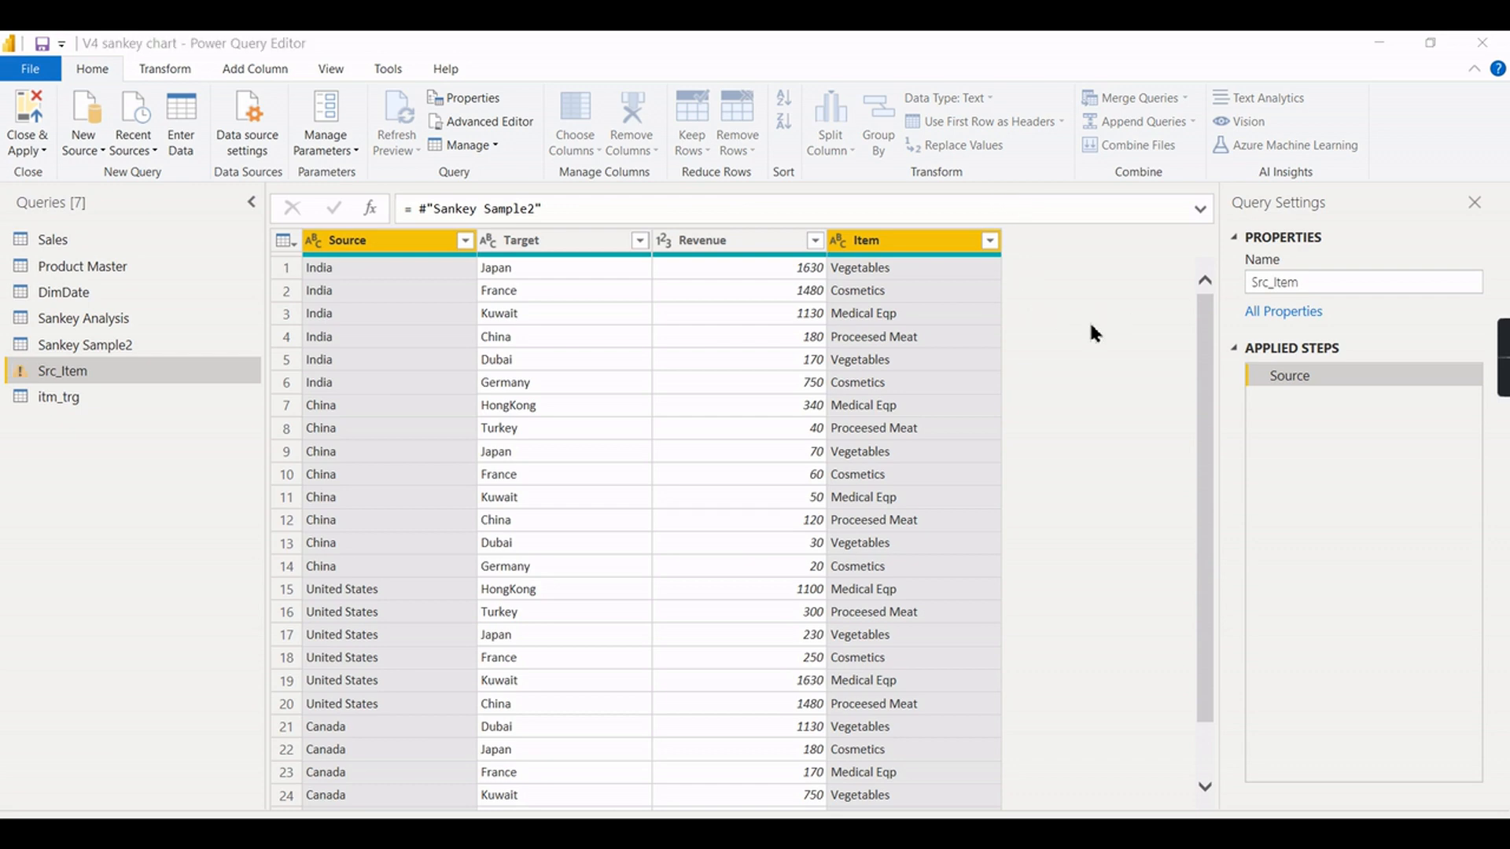
click(761, 508)
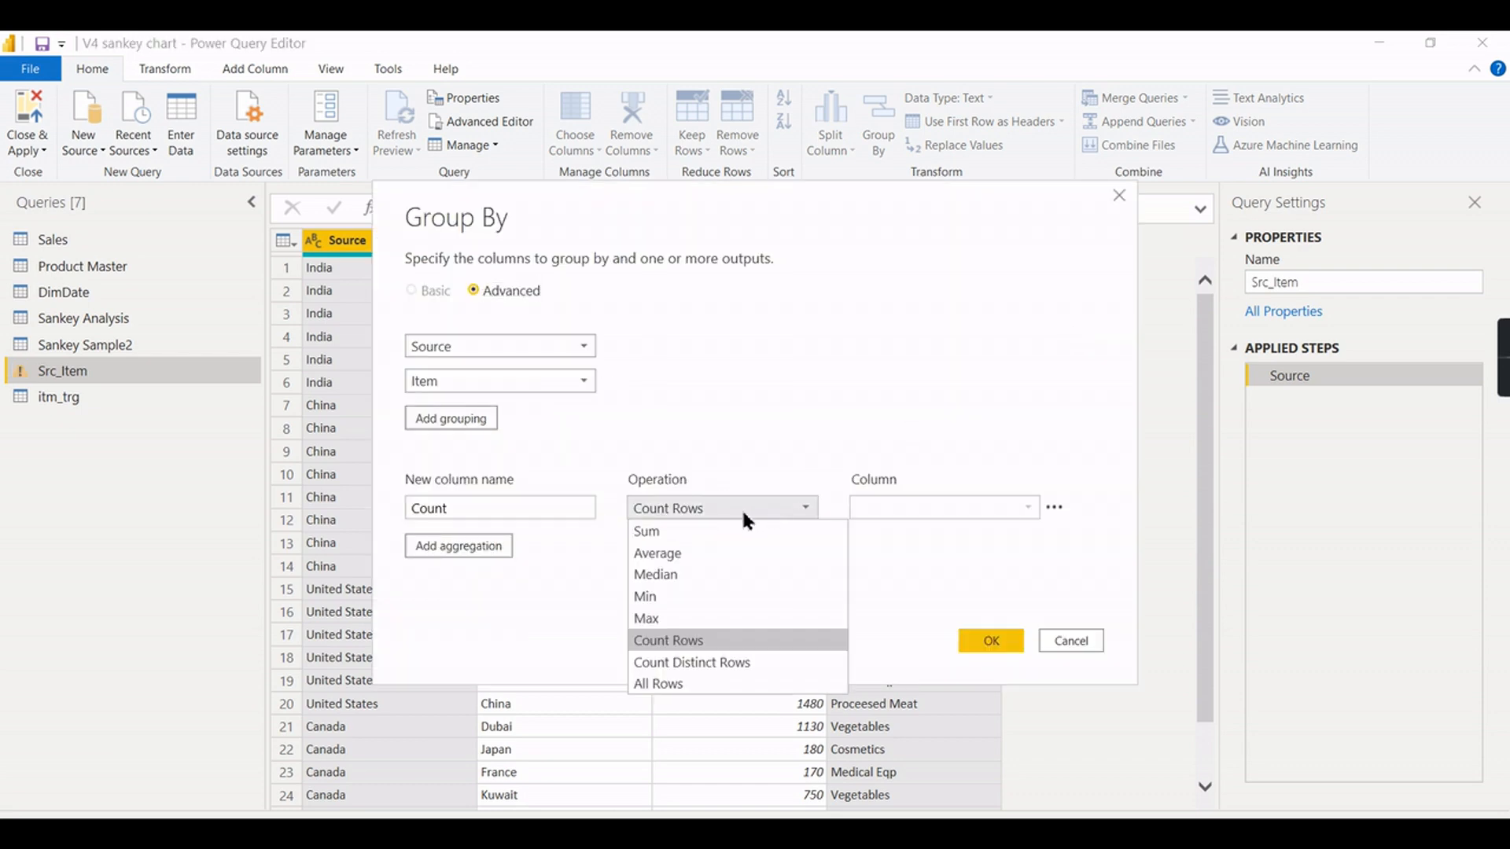
click(732, 529)
click(1012, 507)
click(912, 574)
double_click(534, 507)
text(Newrev)
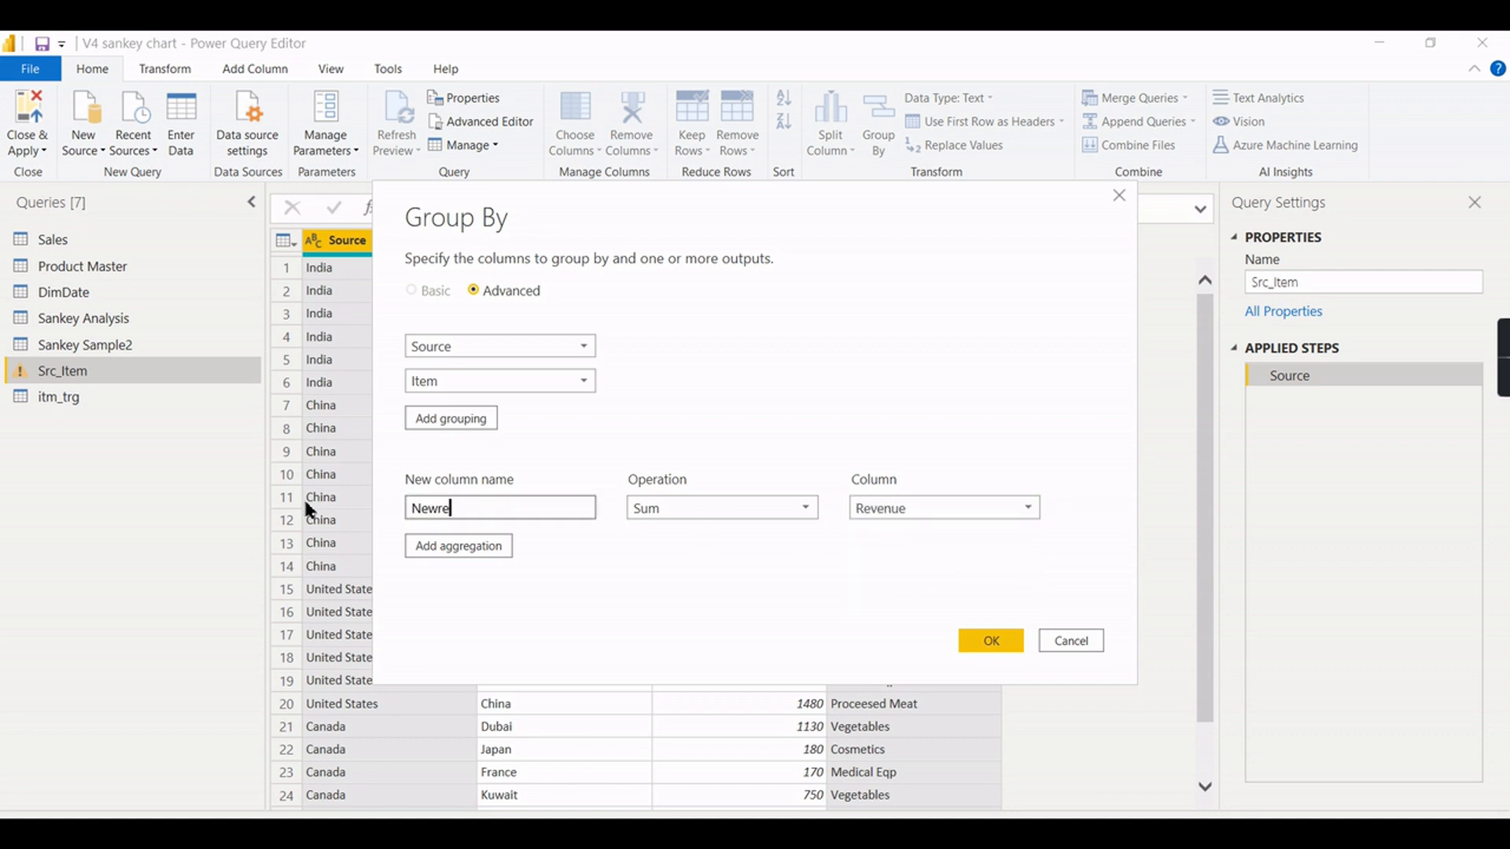
click(1000, 641)
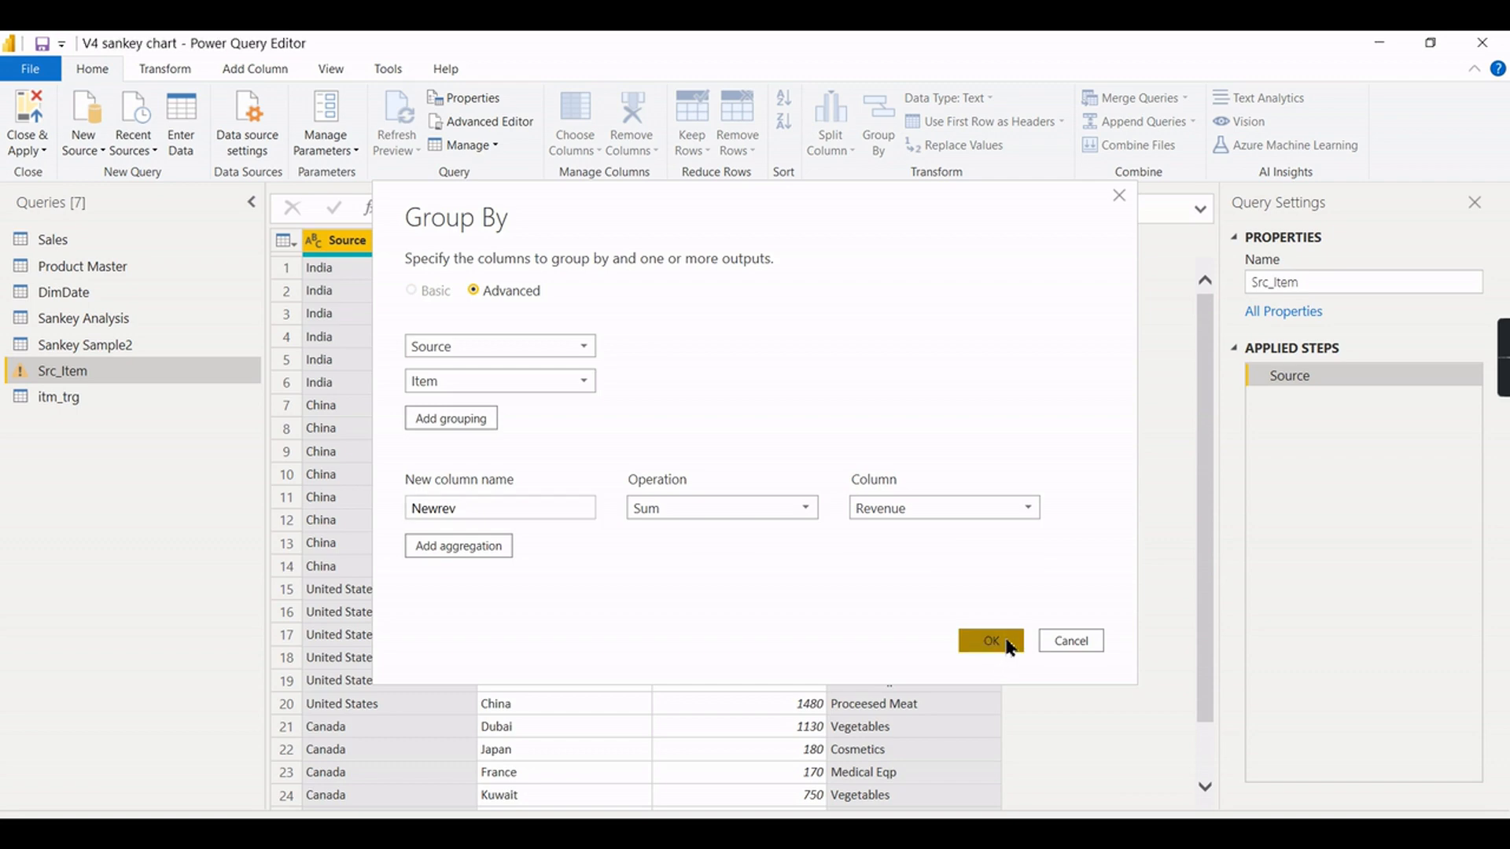
- Rename the Item column of the grouped Src_Item query as Target
double_click(557, 250)
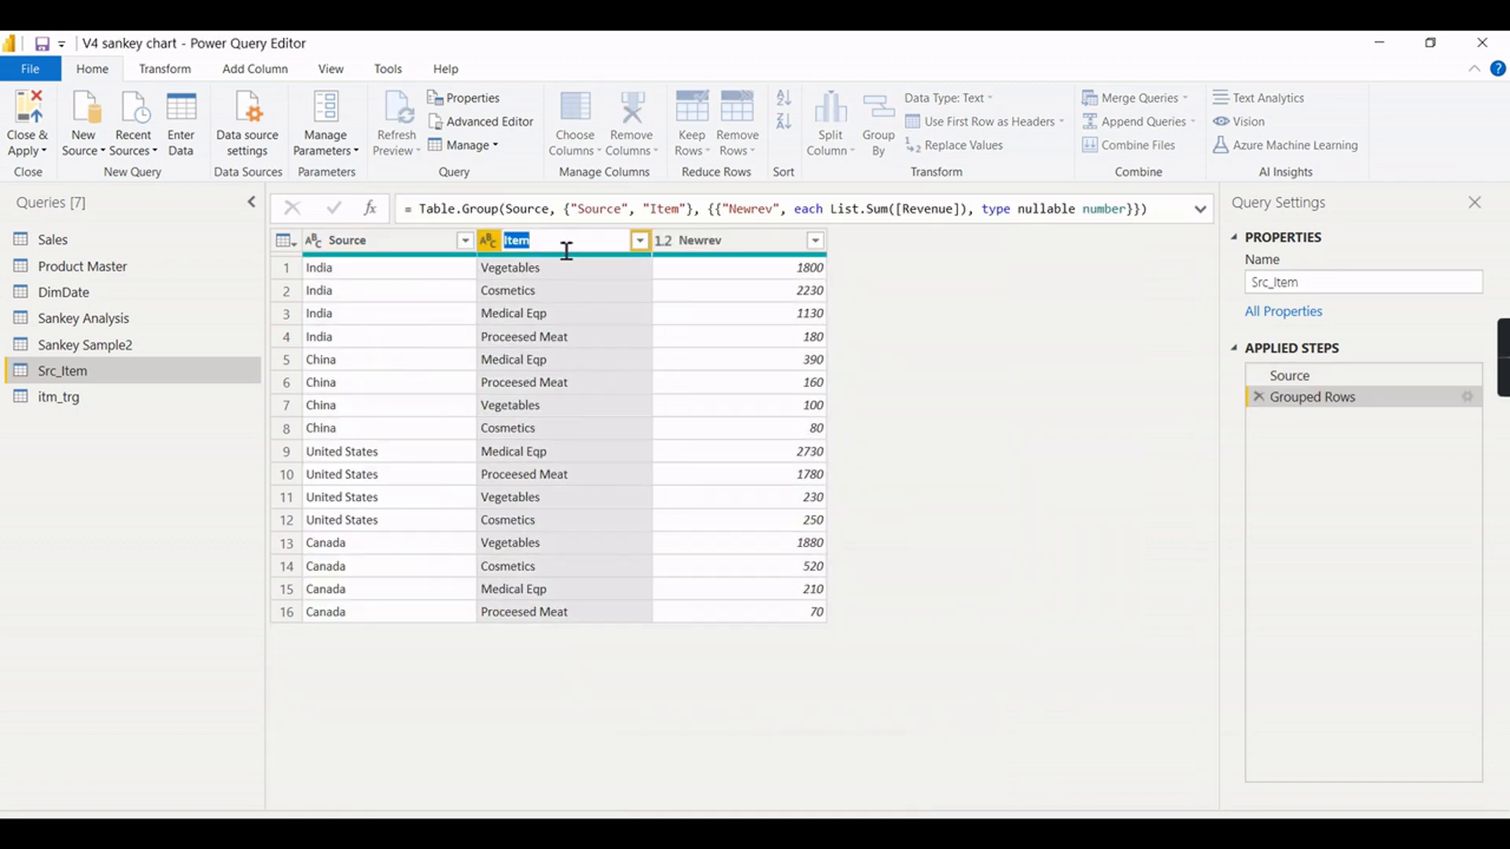
text(Tragte)
key(BackSpace)
key(BackSpace)
key(BackSpace)
key(BackSpace)
key(BackSpace)
text(arget)
key(Return)
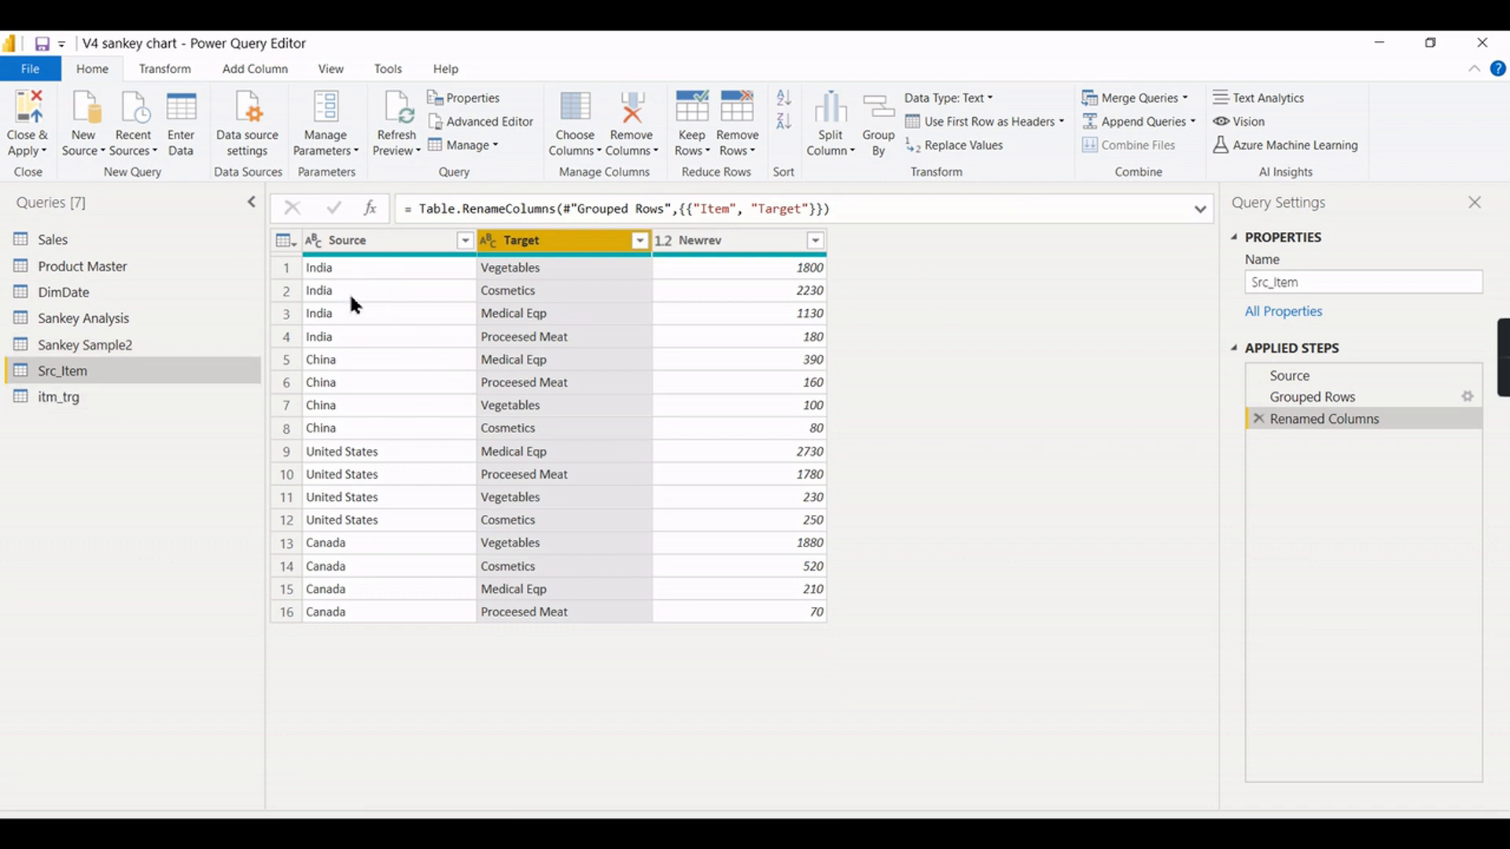
- Set up a grouping of the itm_trg query by Target and Item, aggregating with the Sum of the Revenue column
click(75, 395)
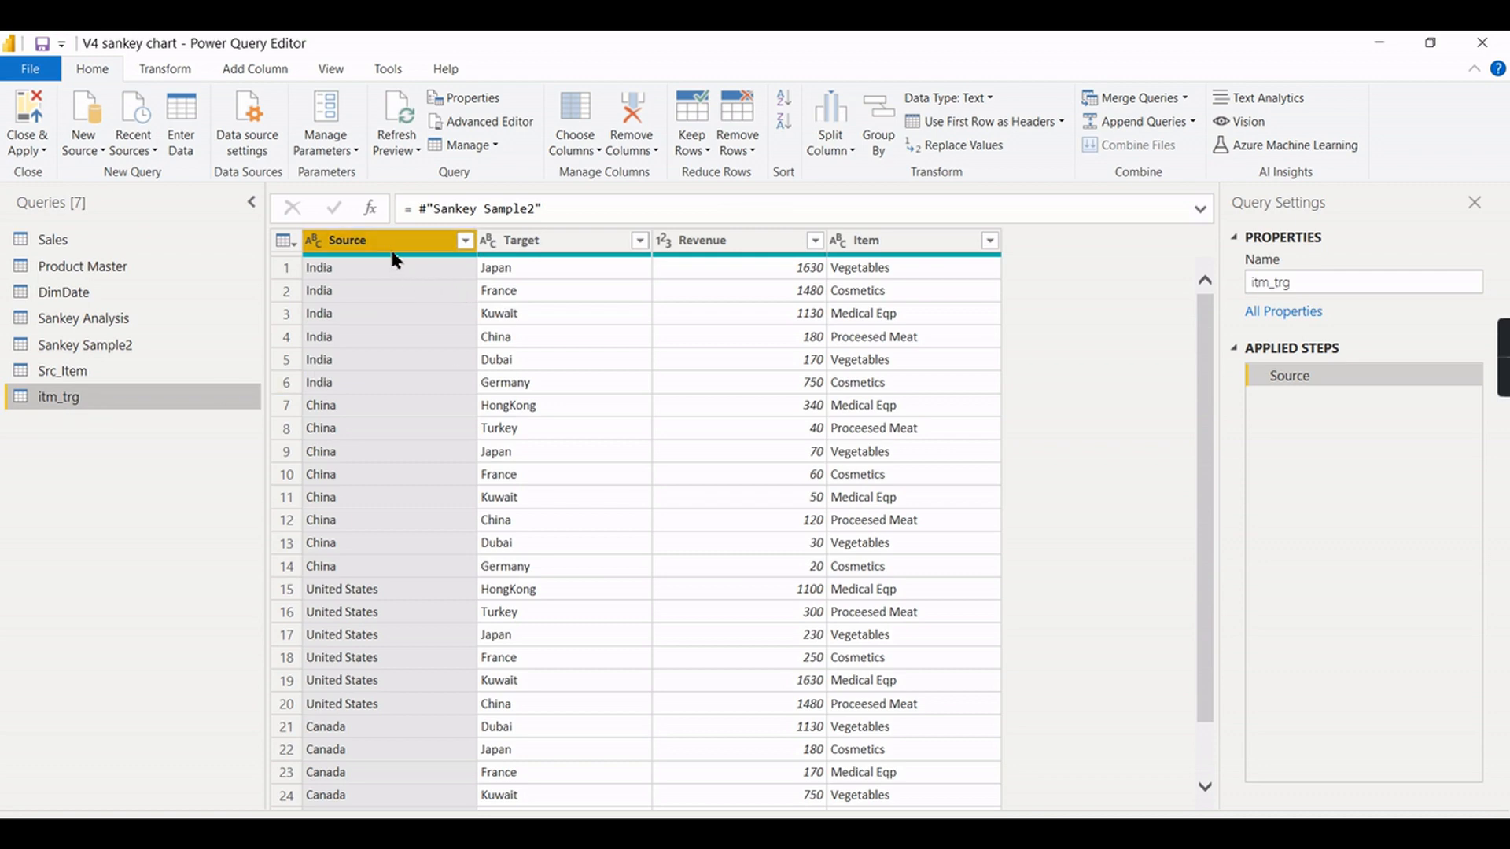
click(922, 246)
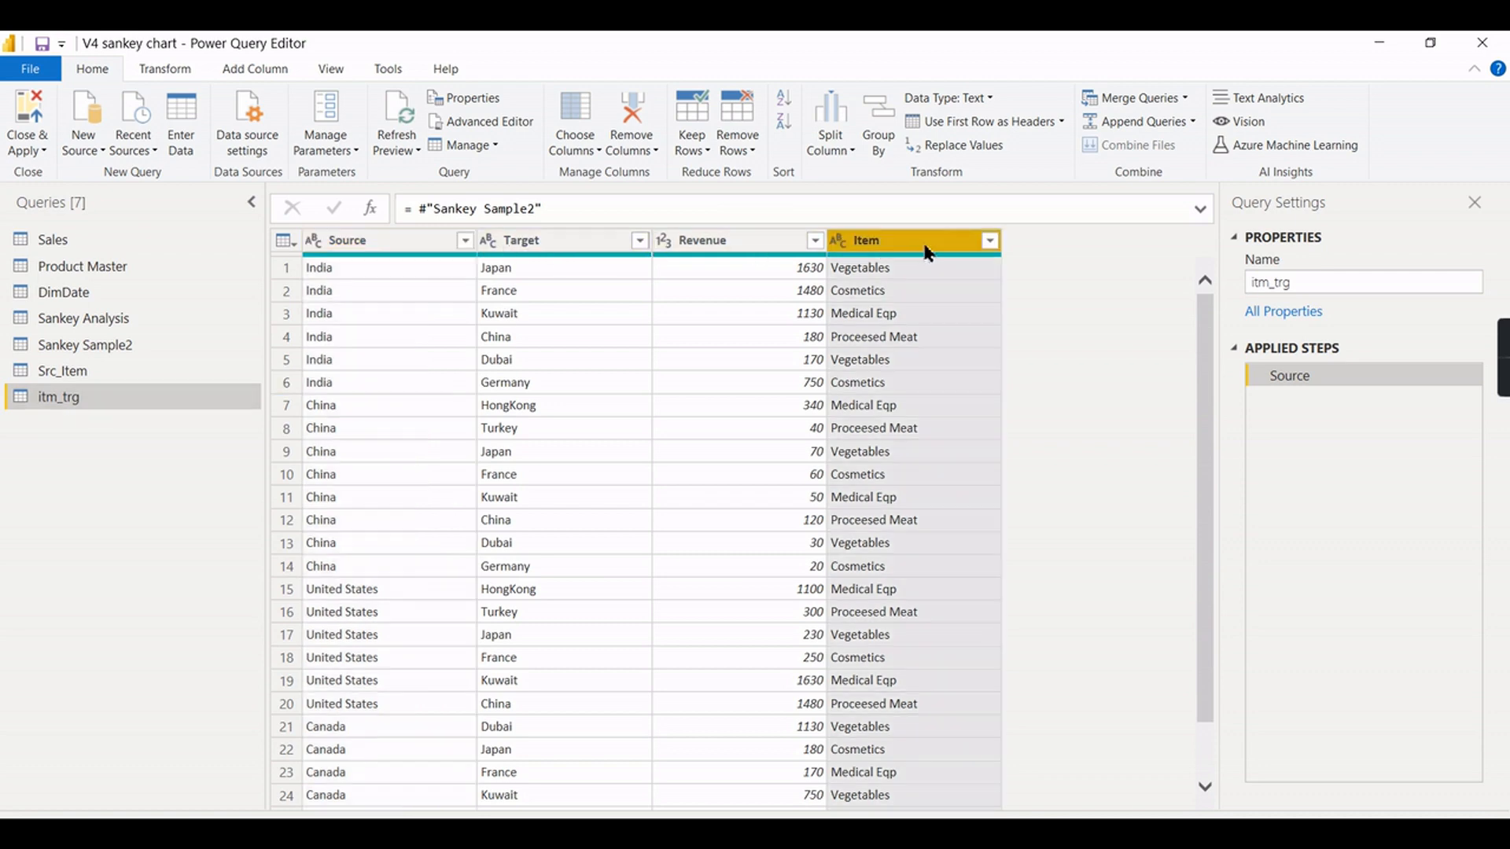
ctrl+click(547, 244)
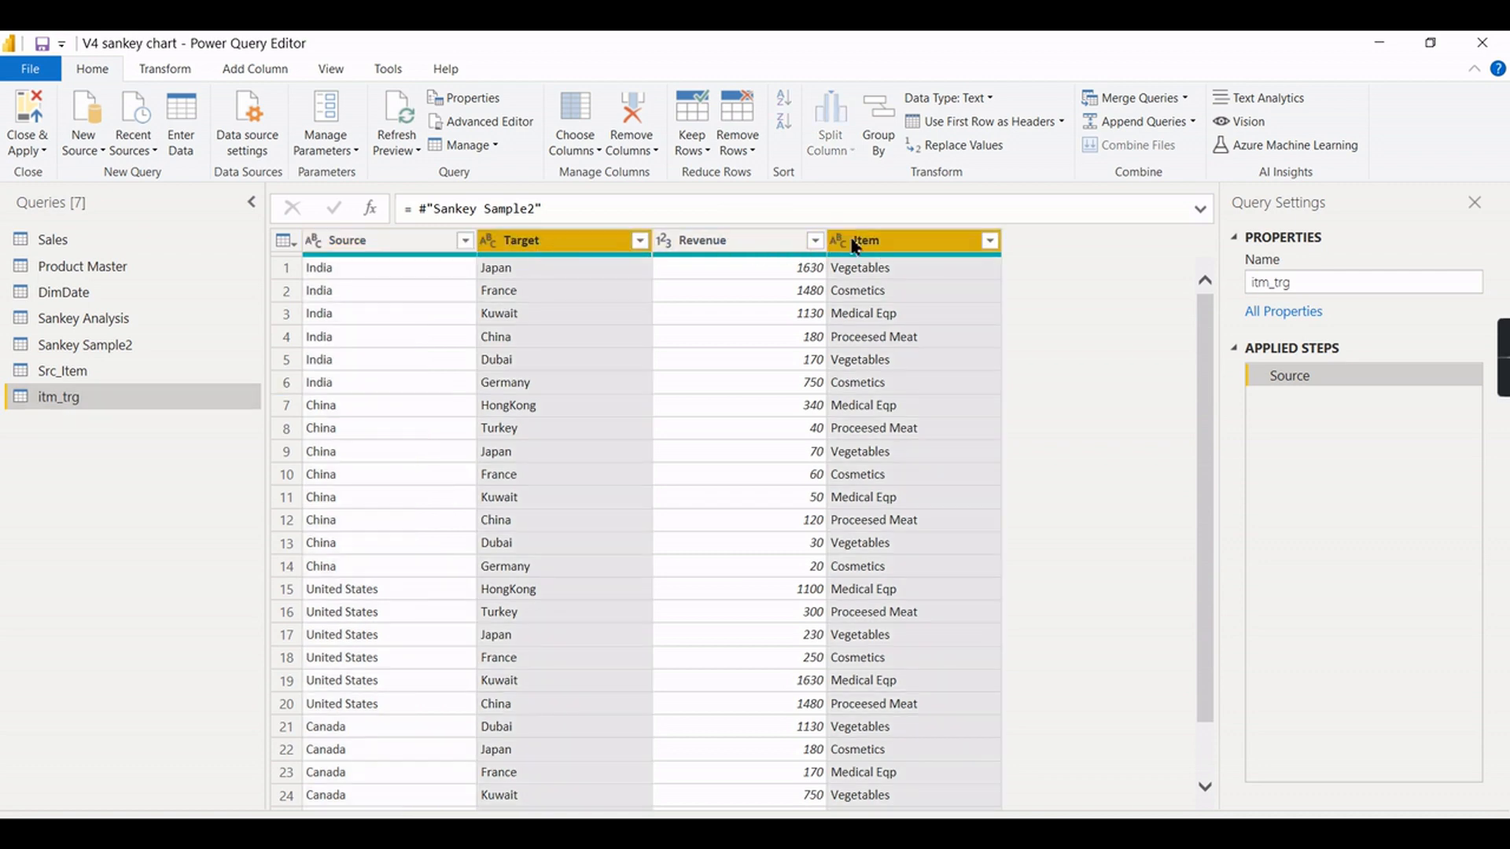
click(883, 124)
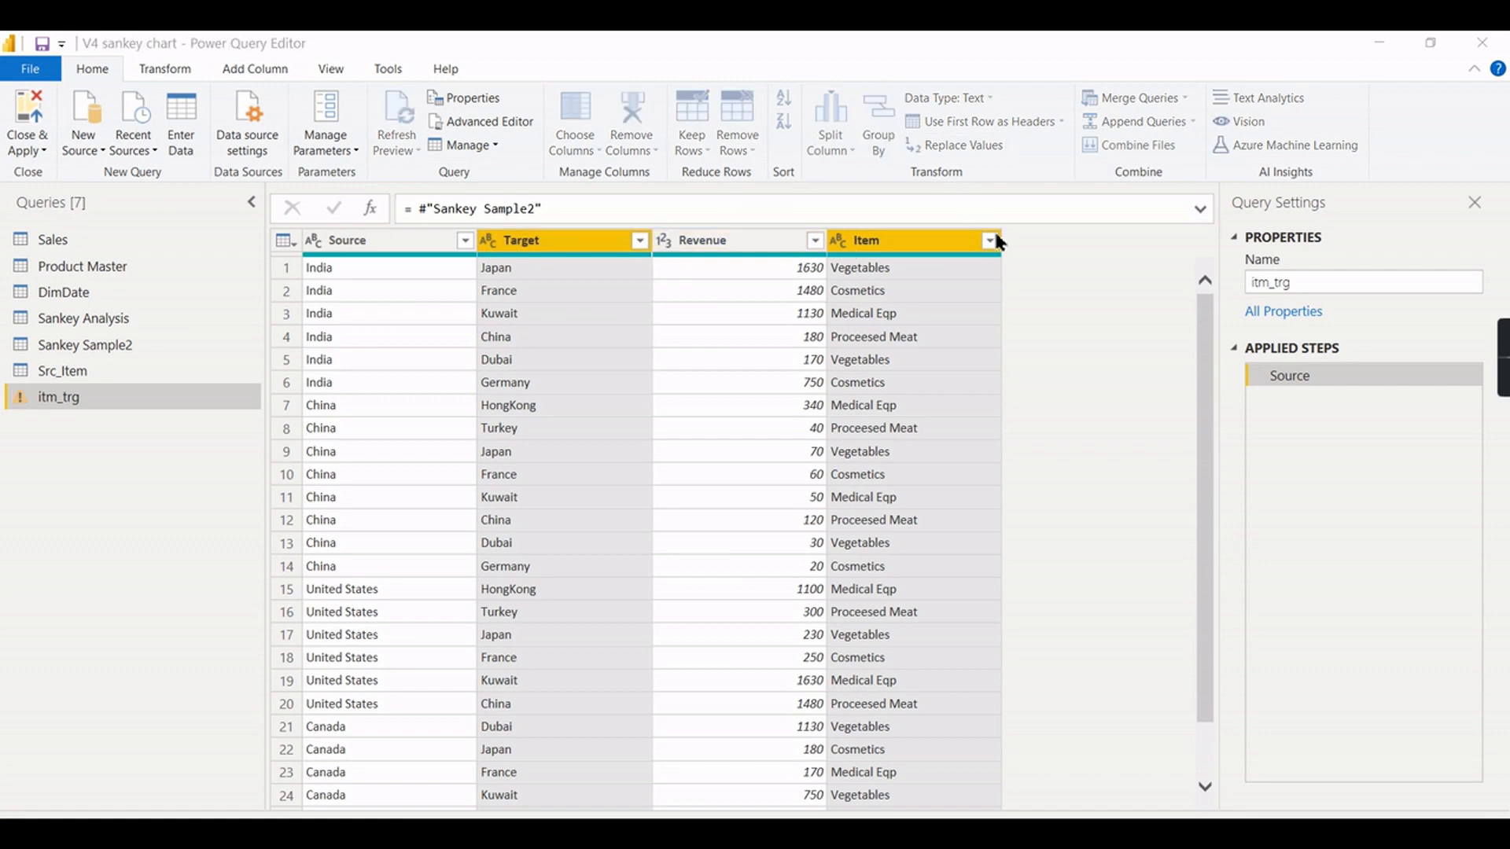
click(756, 503)
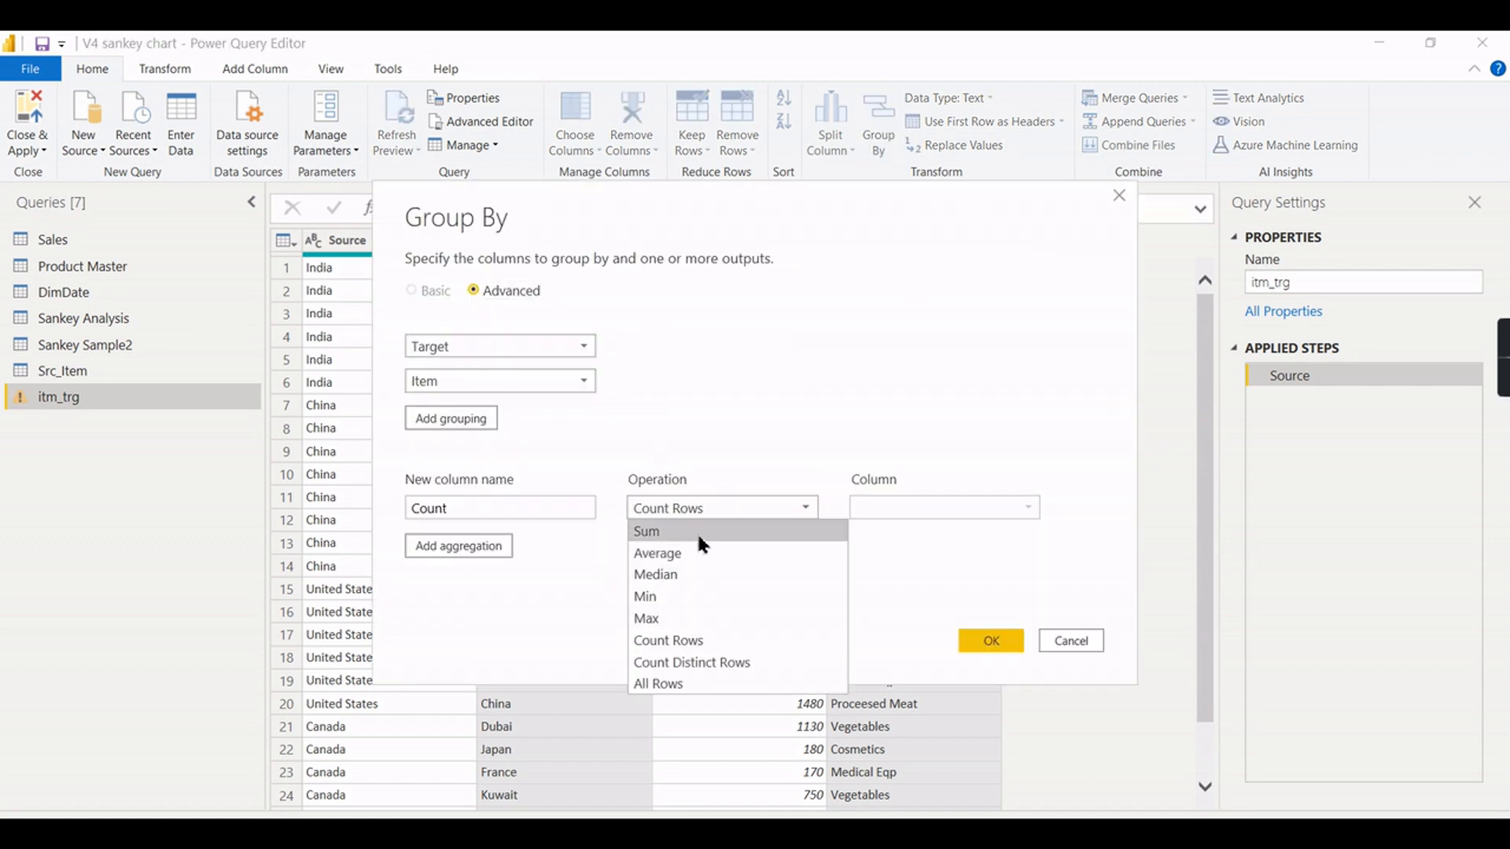
click(696, 531)
click(993, 507)
click(914, 570)
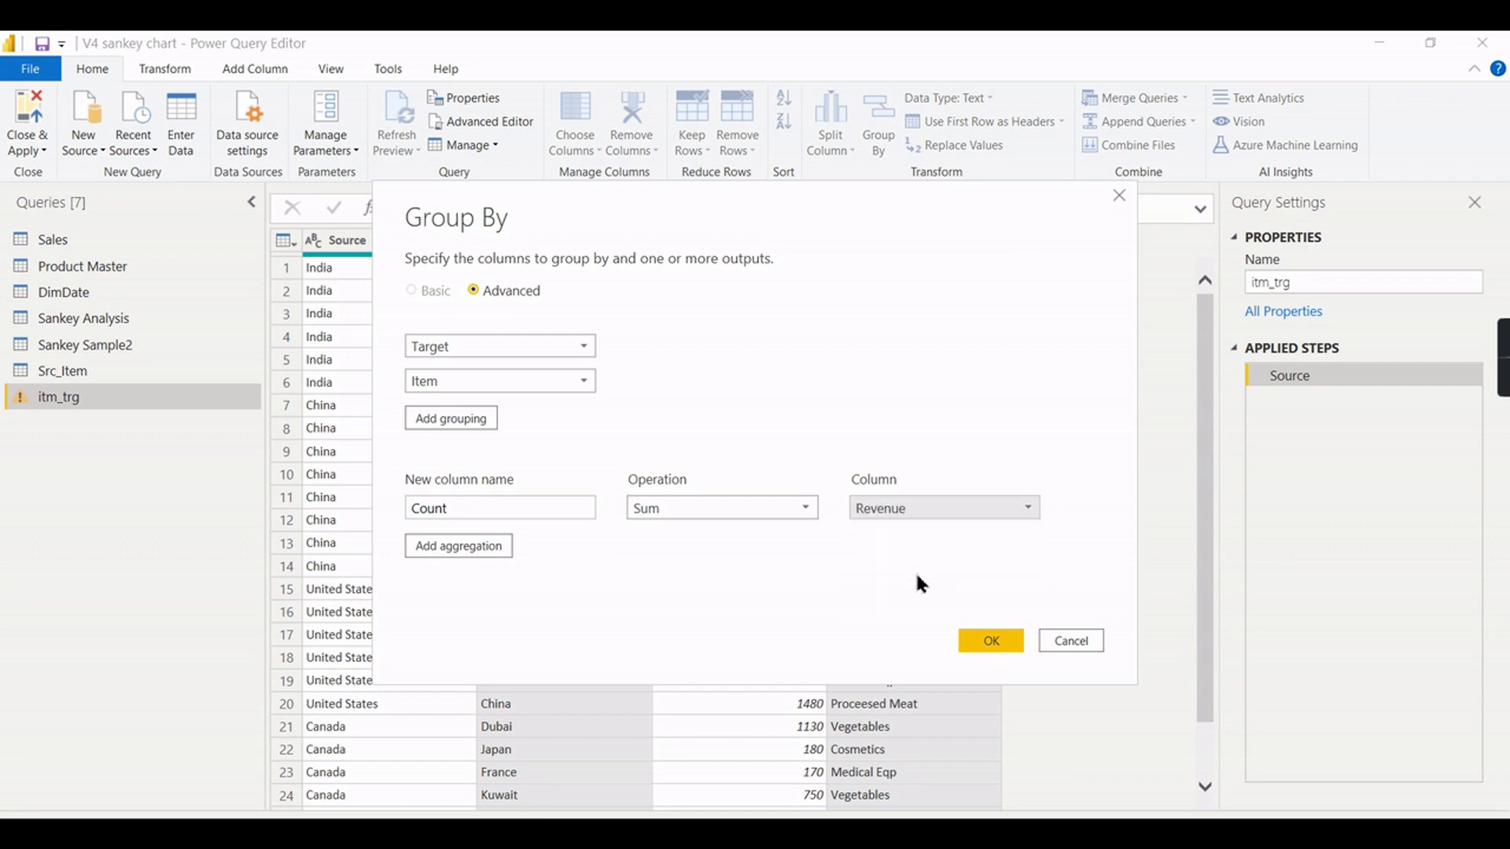
- Name the aggregated column NewRev and apply the grouping to itm_trg
drag(539, 509, 354, 520)
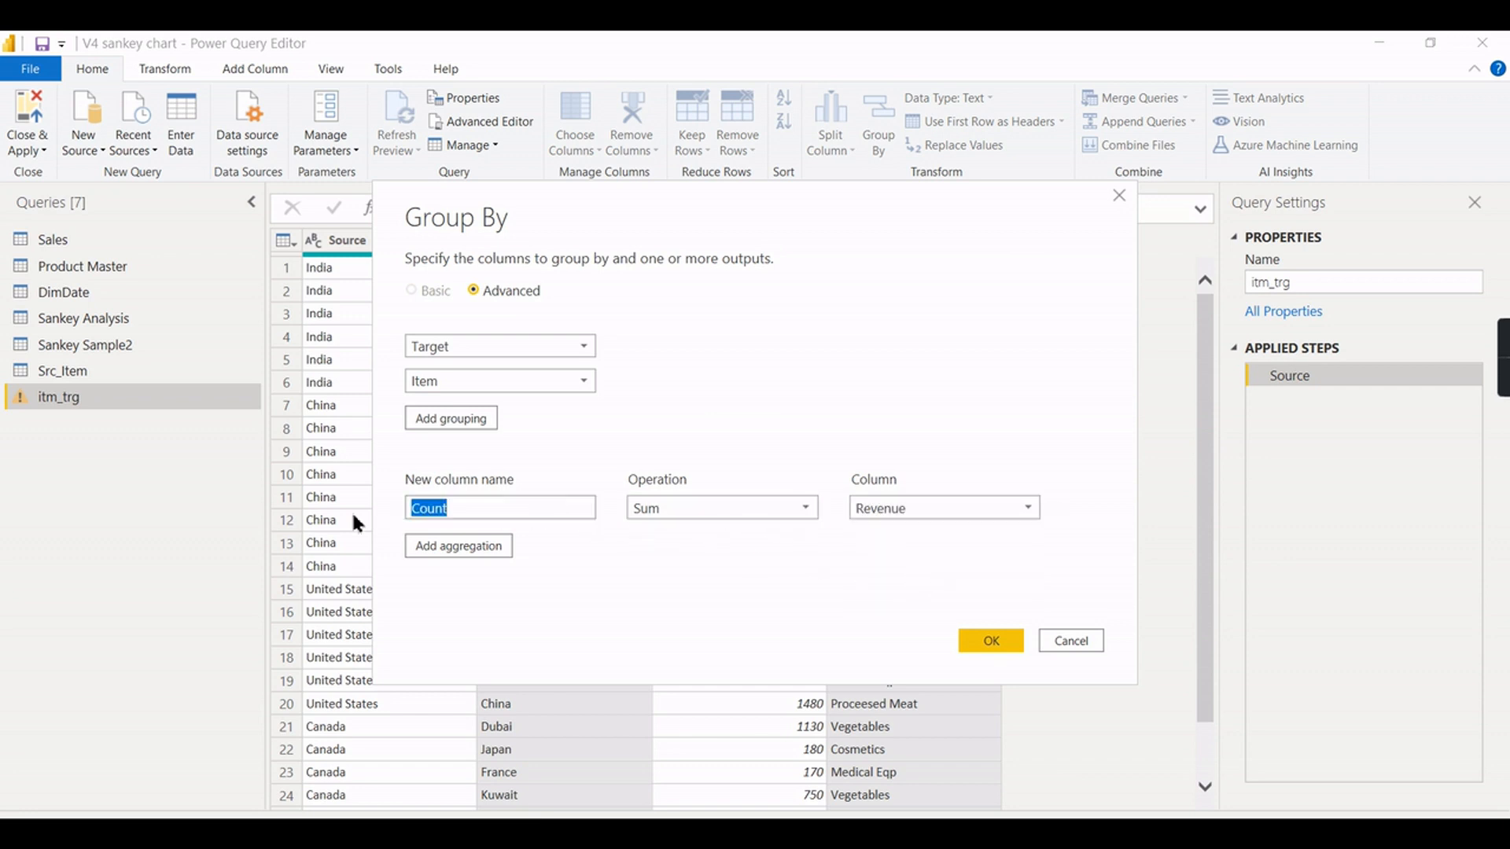
text(NeRe)
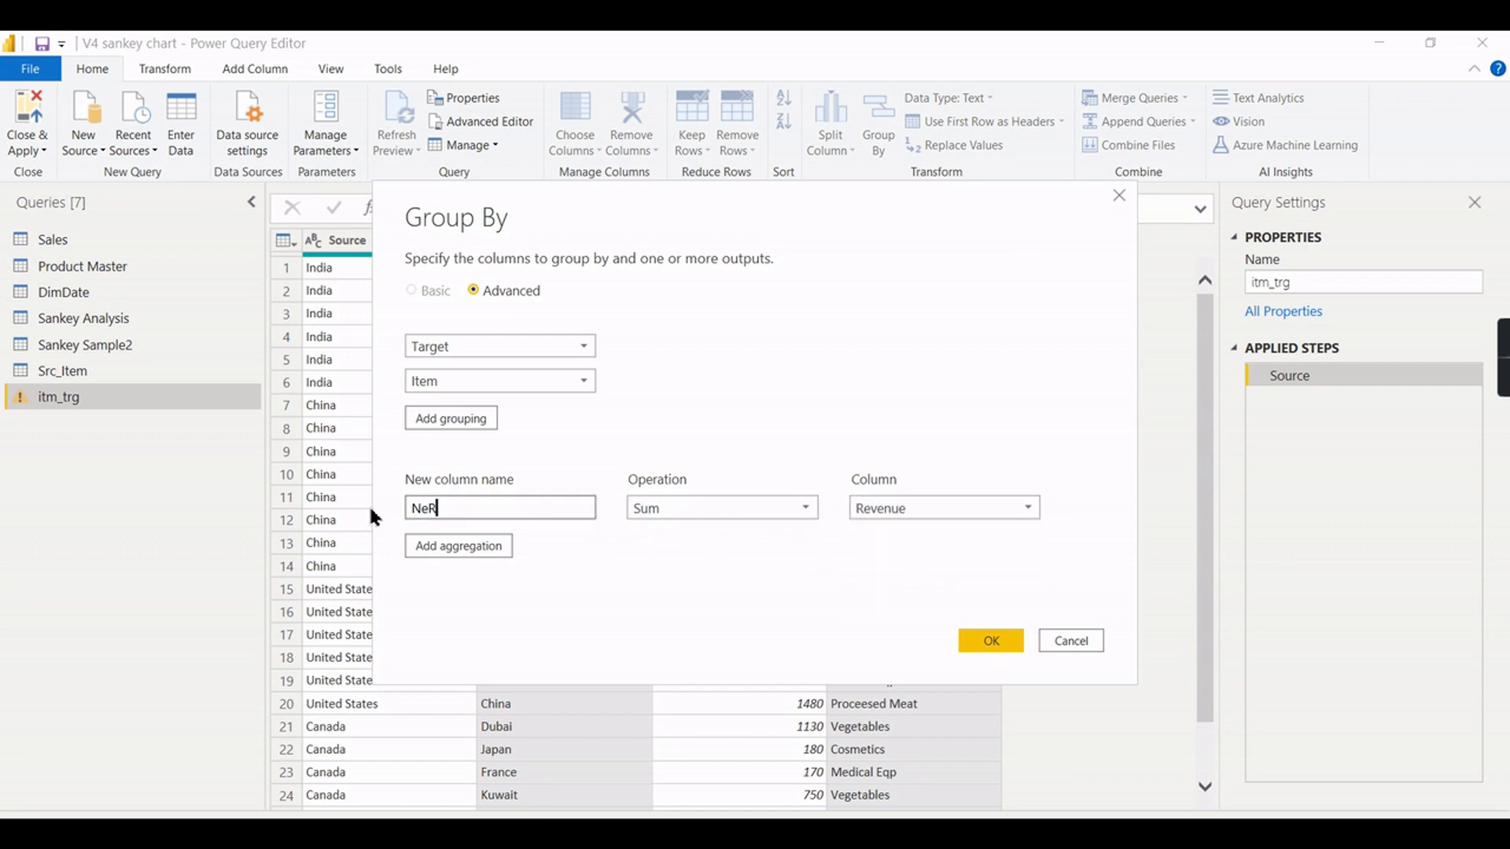
key(BackSpace)
key(BackSpace)
text(wRev)
click(988, 646)
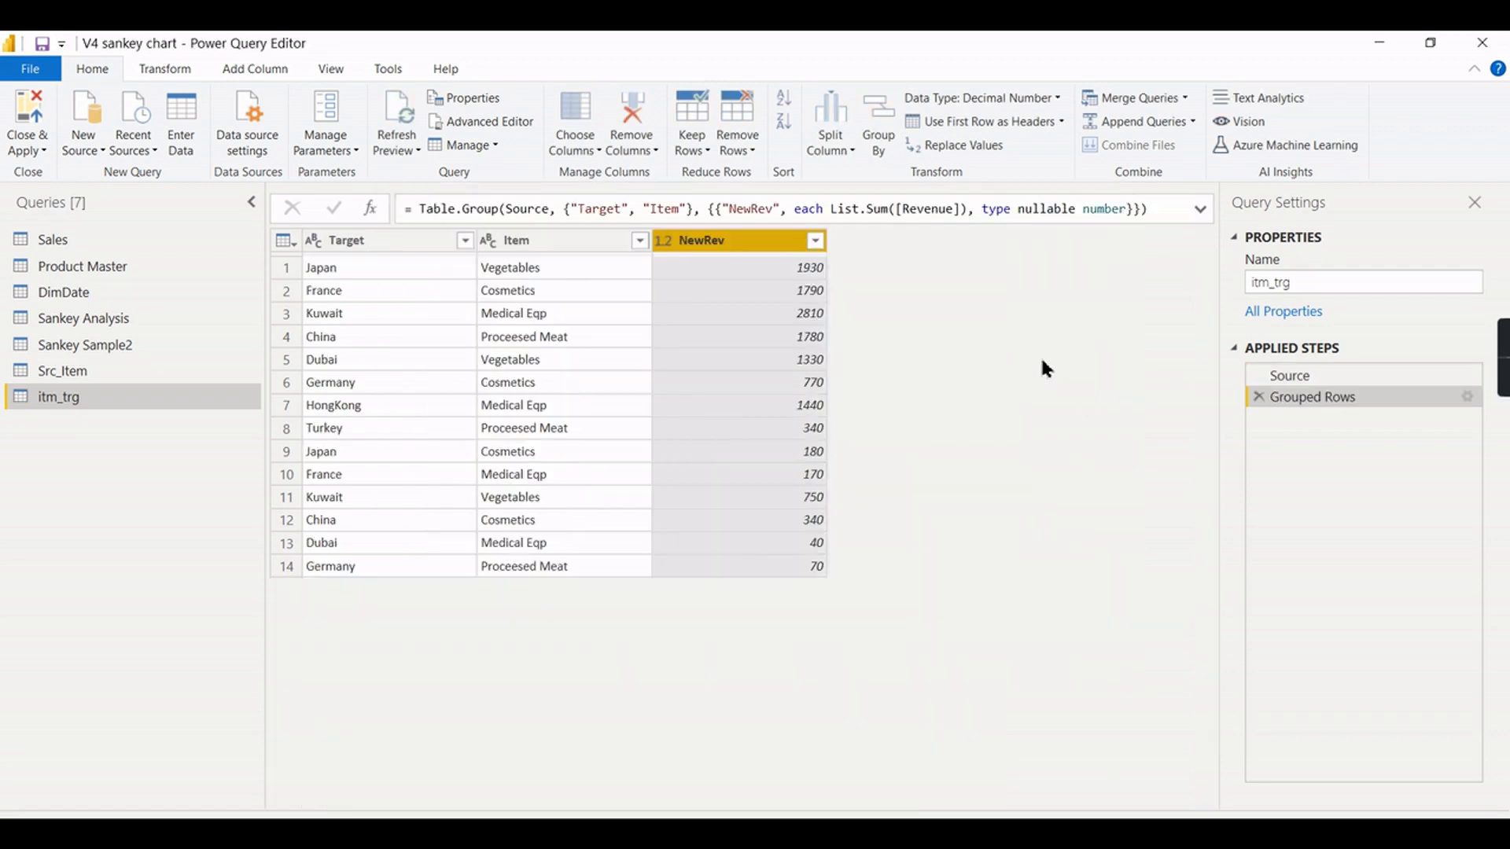
- Rename the Item column of the grouped itm_trg query as Source
double_click(546, 244)
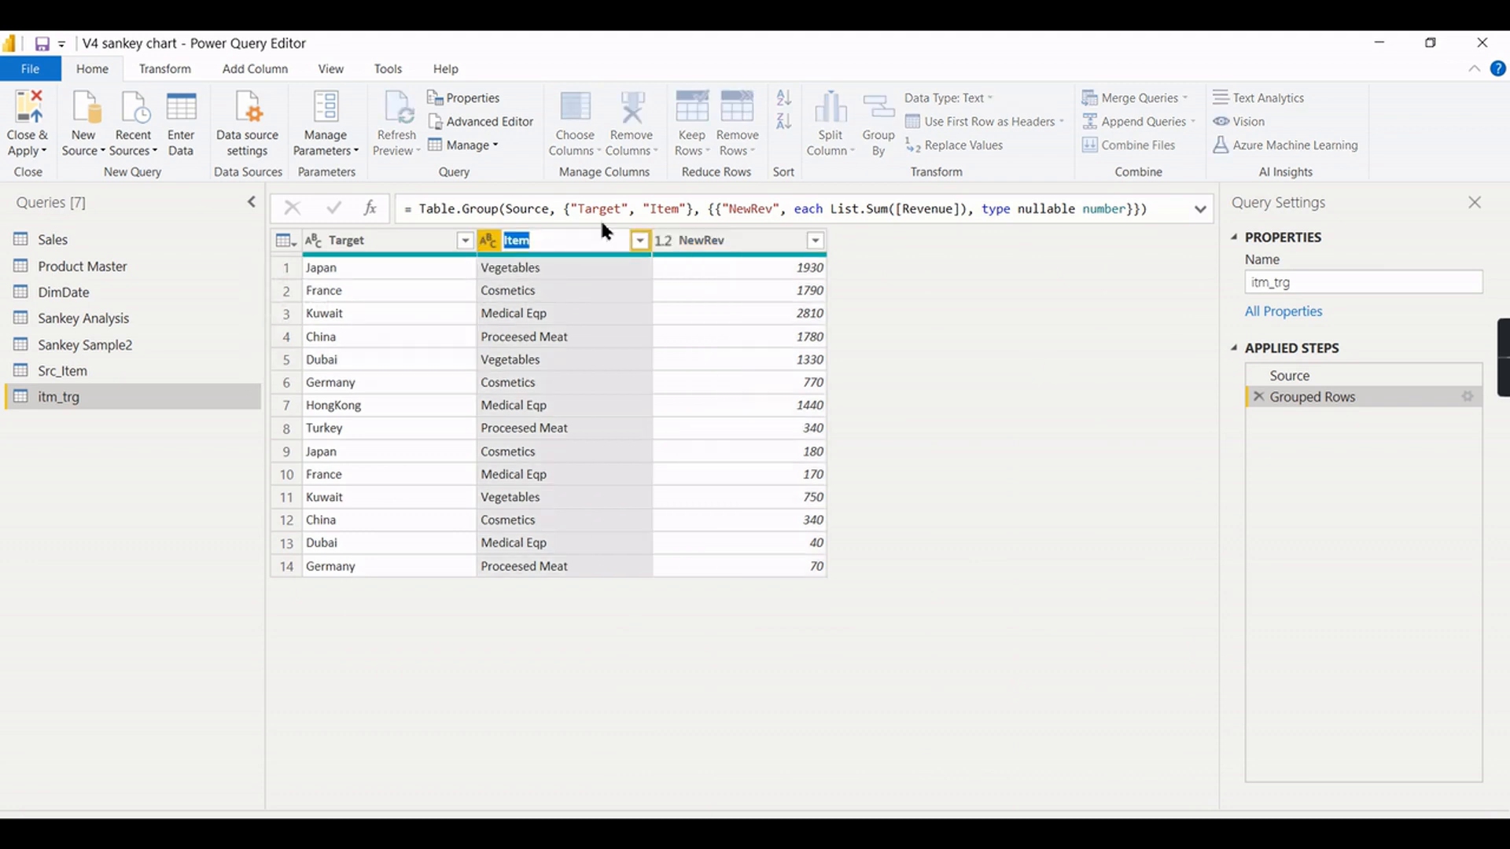
text(Source)
key(Return)
- Compare the column names of Src_Item and itm_trg, and rename the Newrev column in Src_Item as NewRev
click(125, 370)
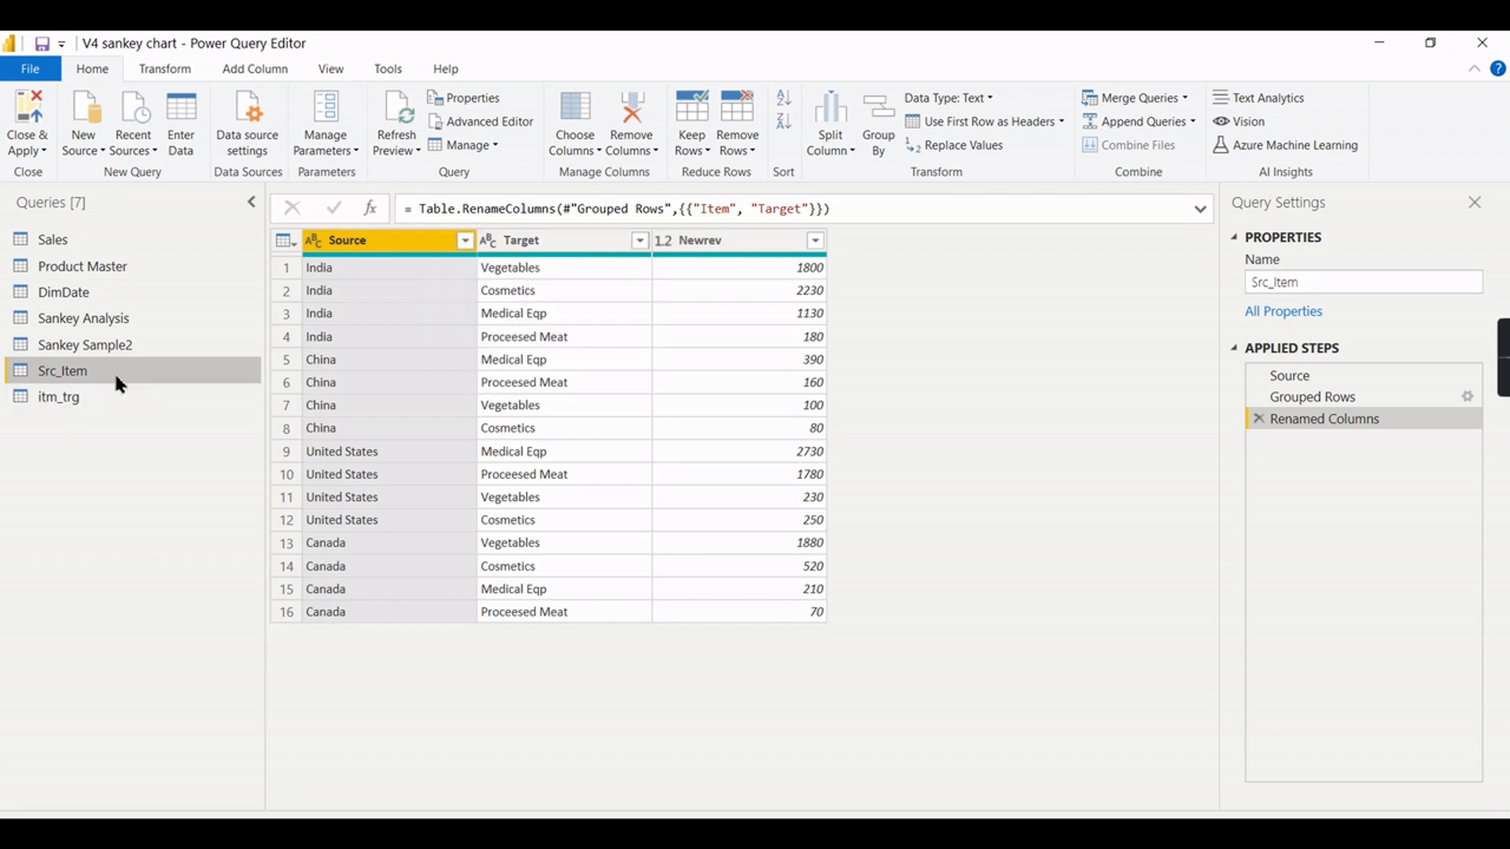
click(70, 397)
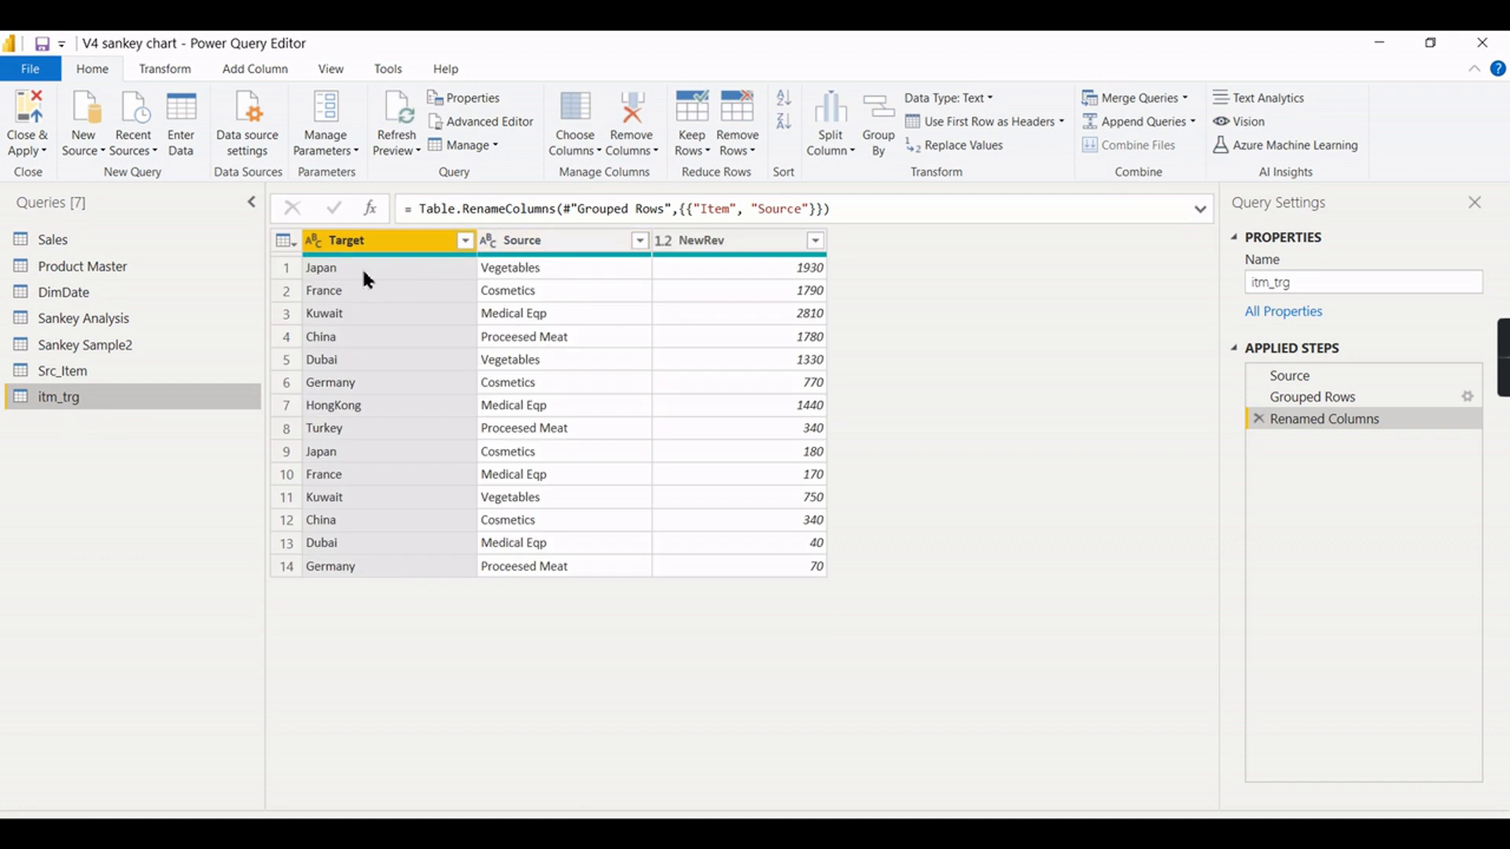
click(114, 370)
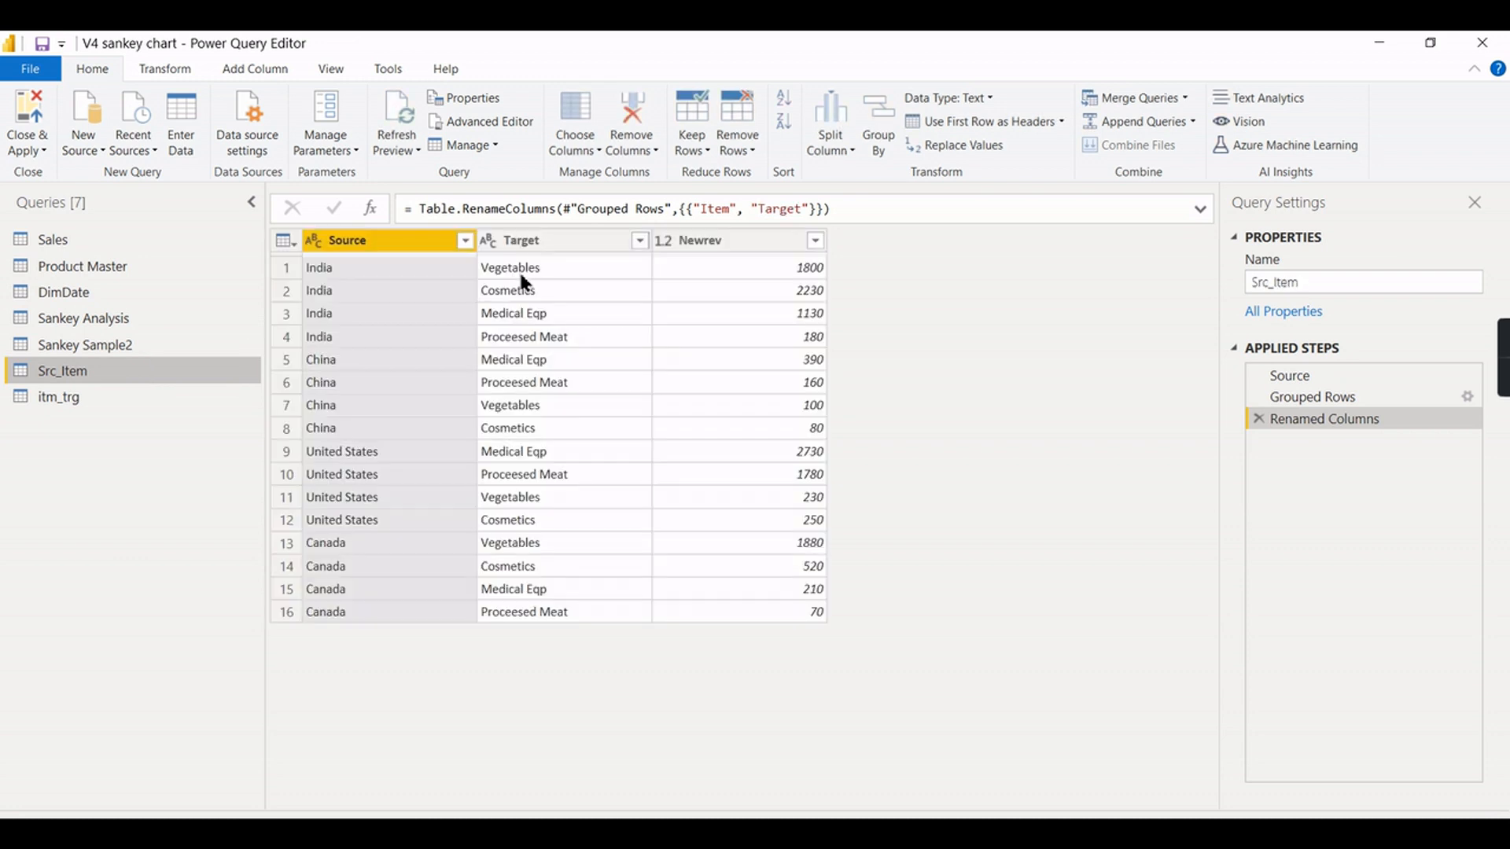
click(106, 394)
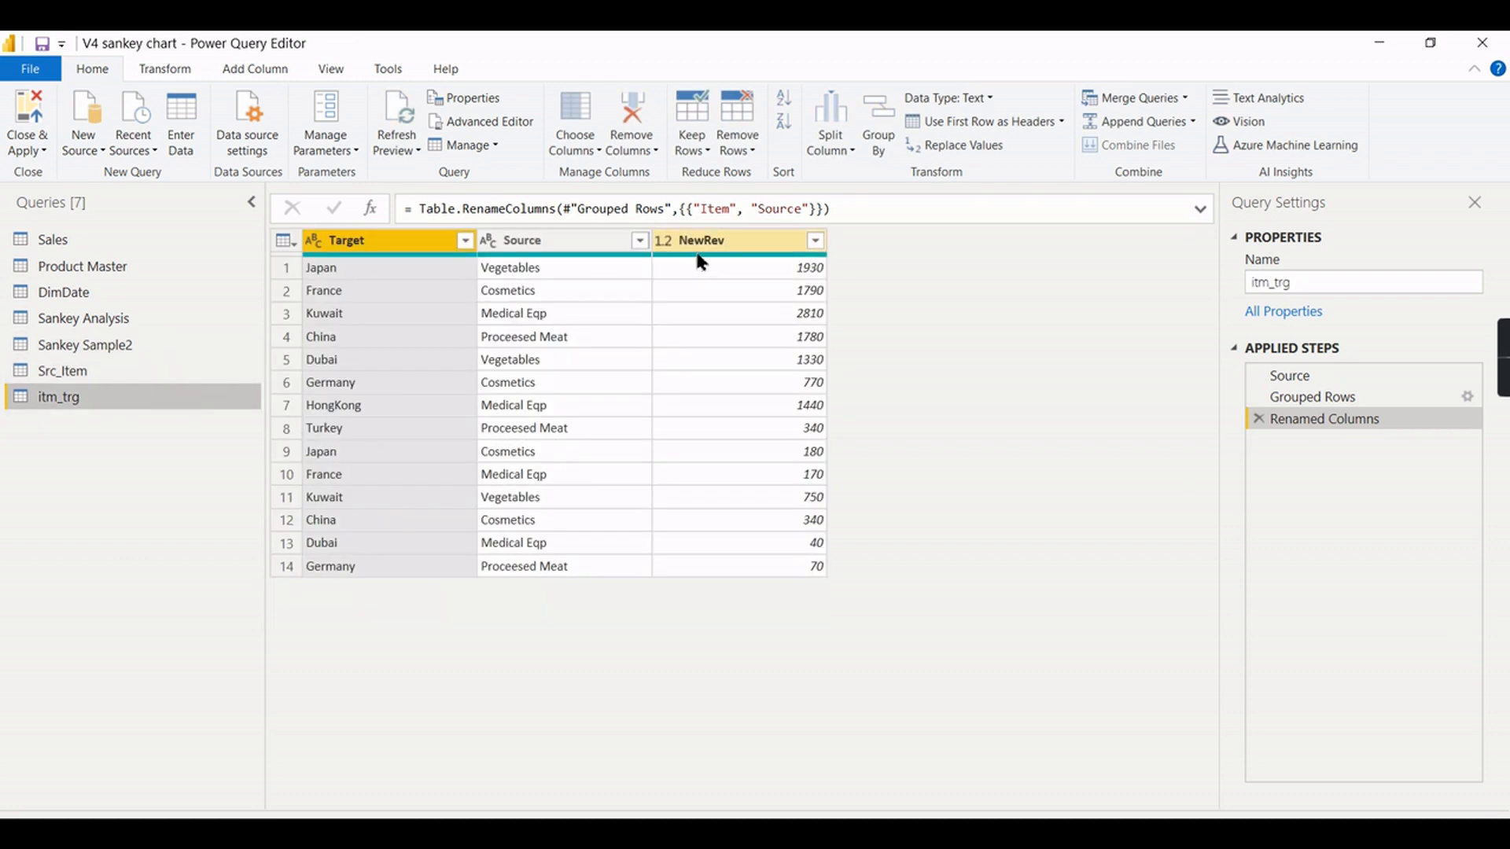
double_click(736, 240)
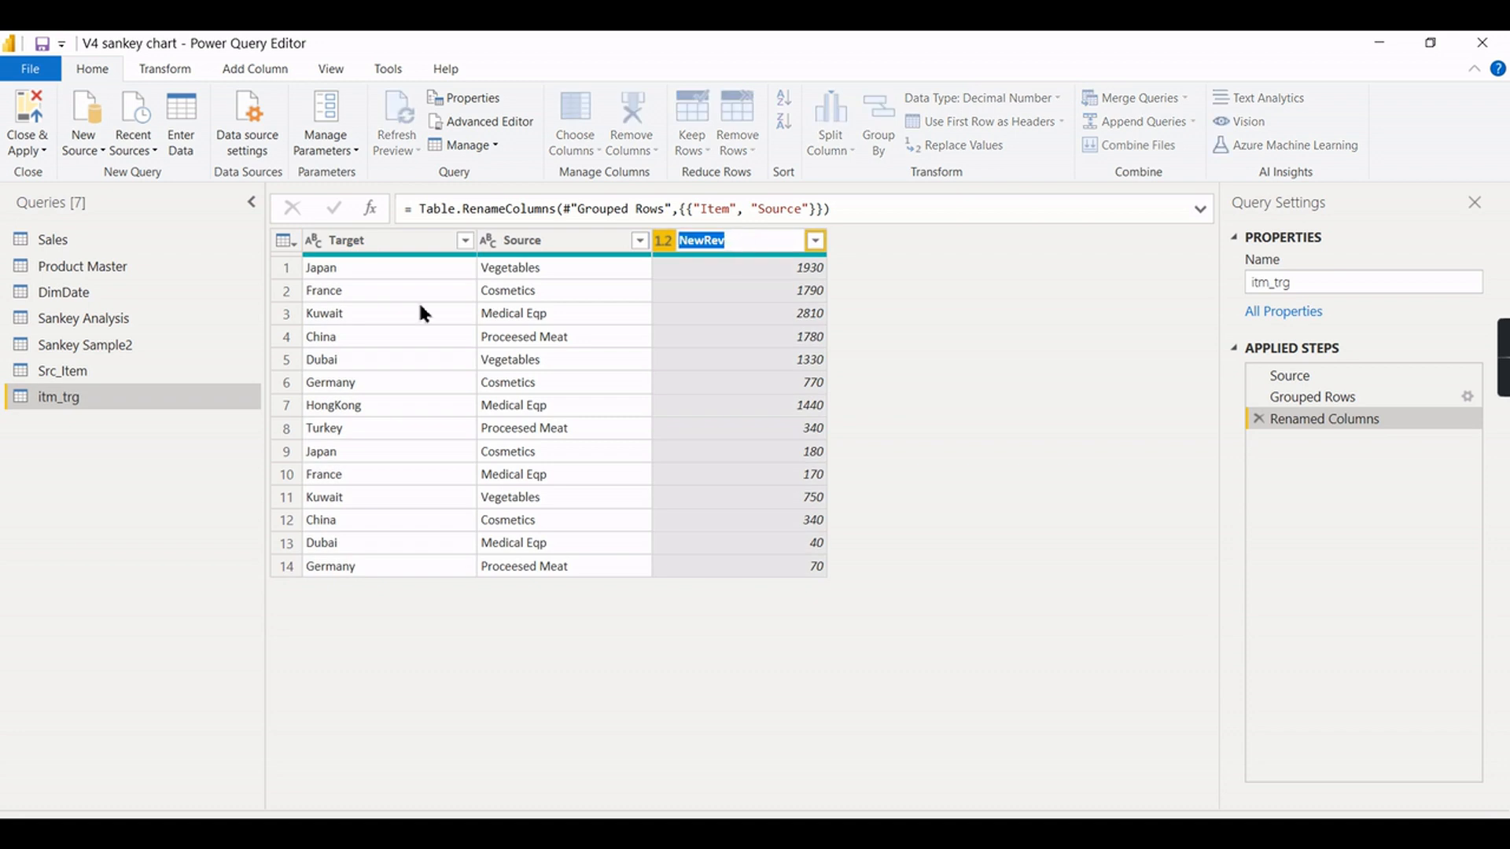
double_click(57, 371)
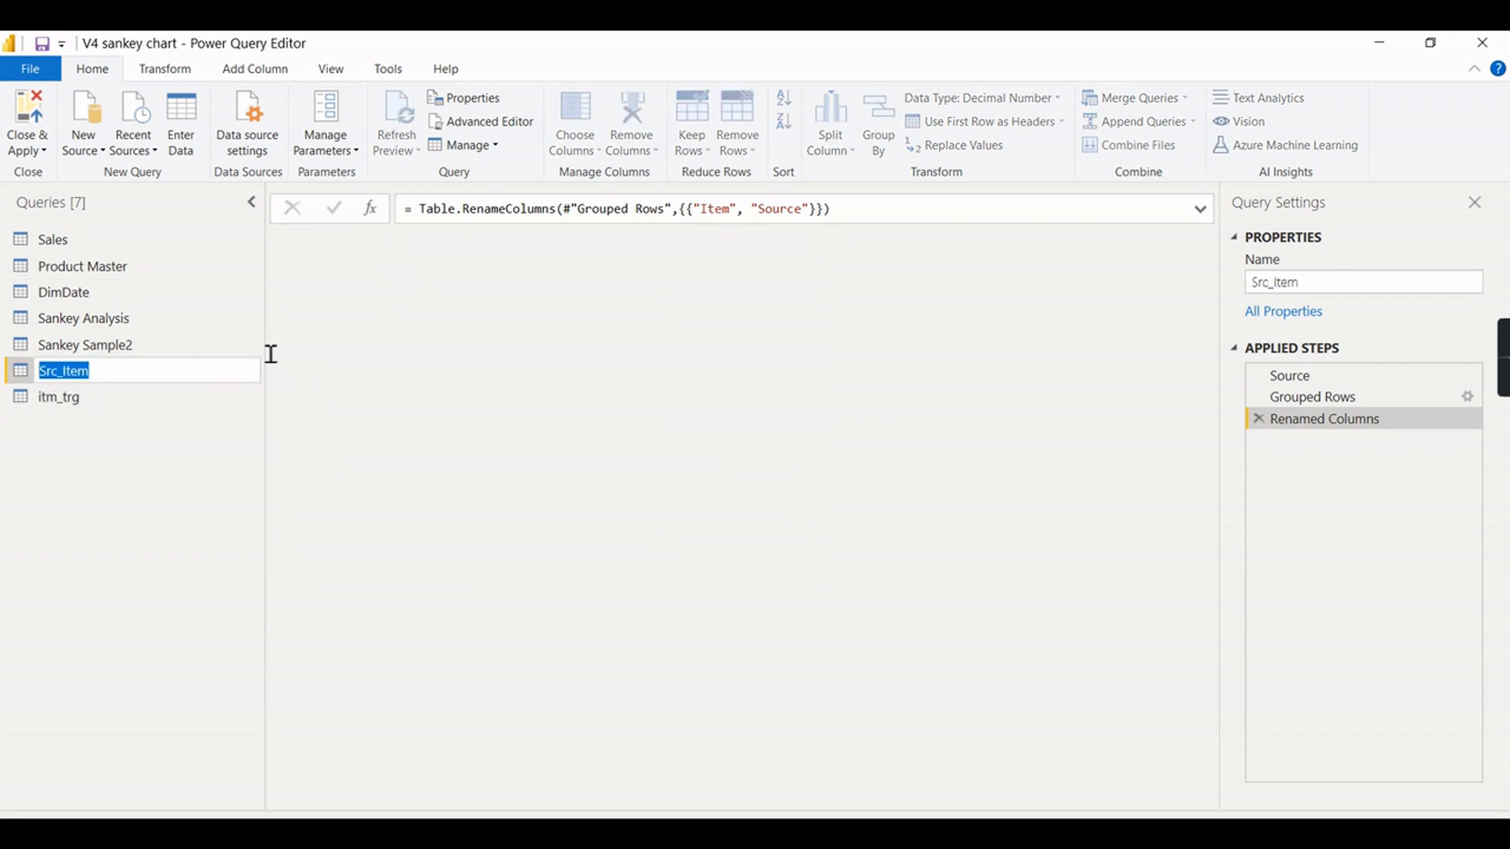
click(707, 241)
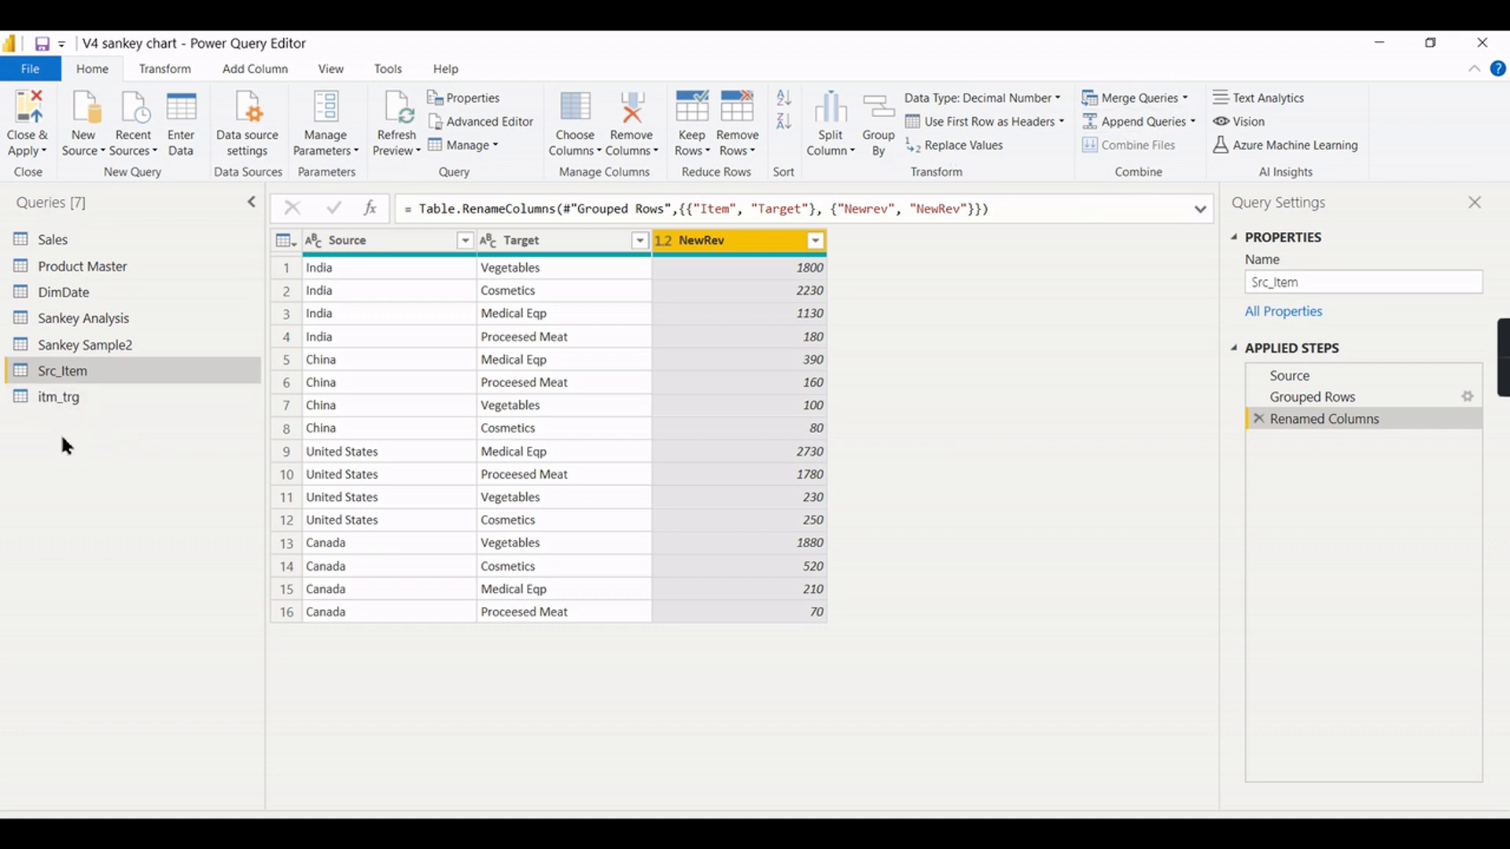
click(1137, 121)
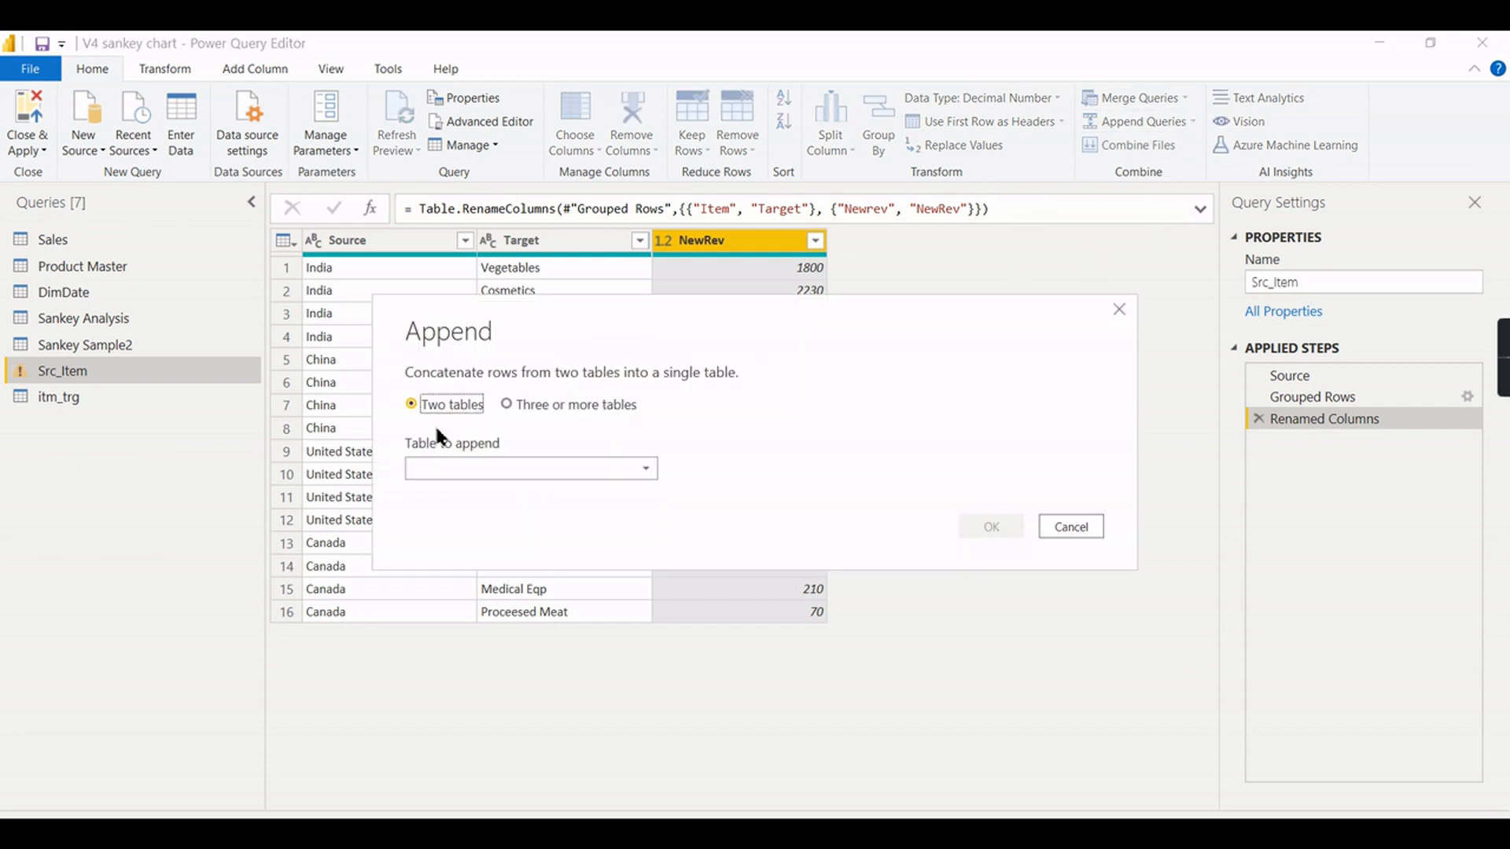
click(507, 470)
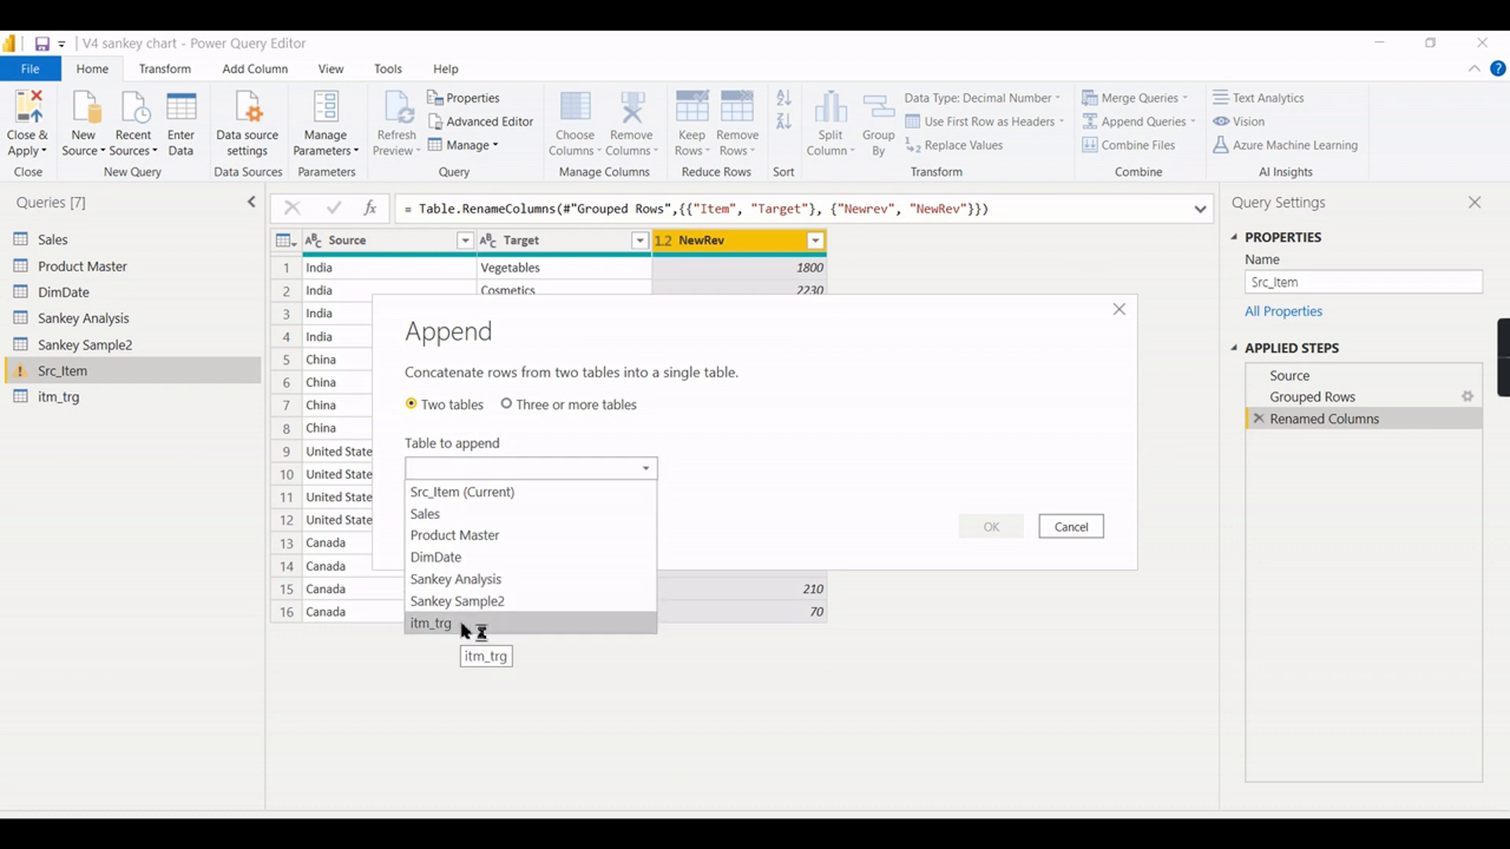
click(503, 490)
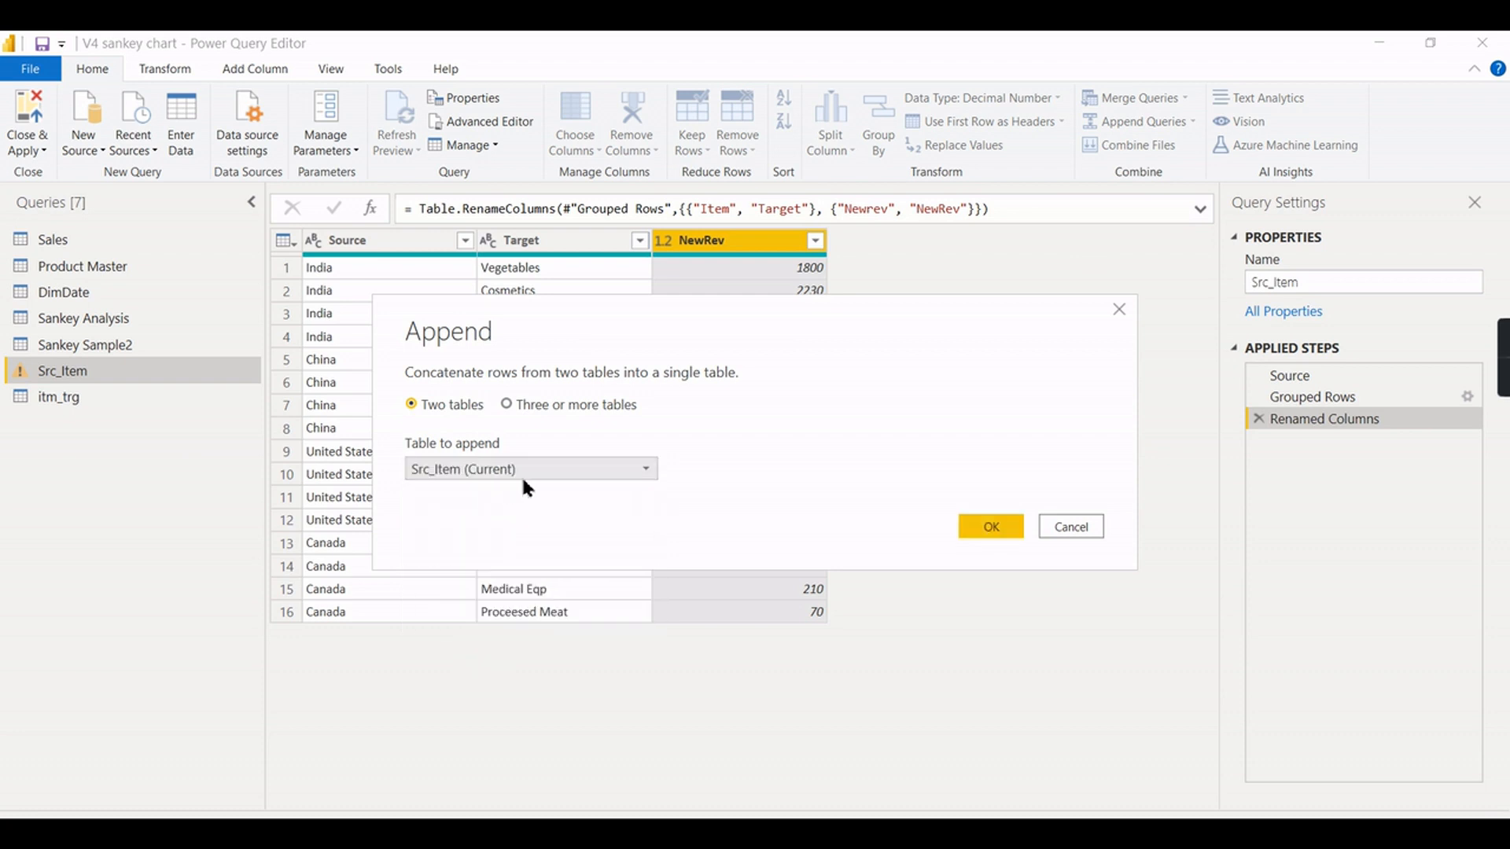
click(1013, 534)
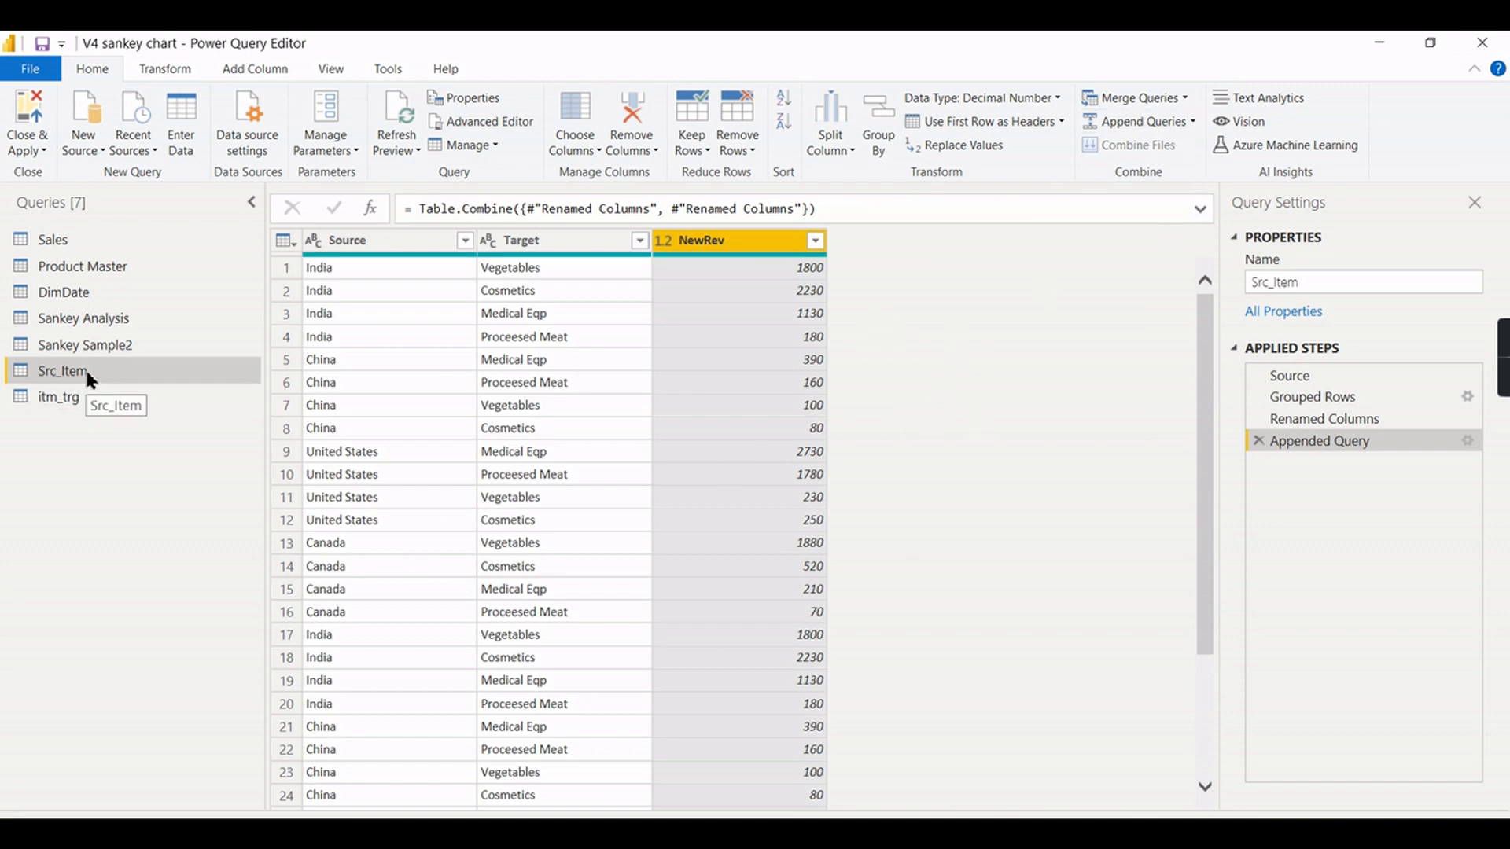
click(1258, 441)
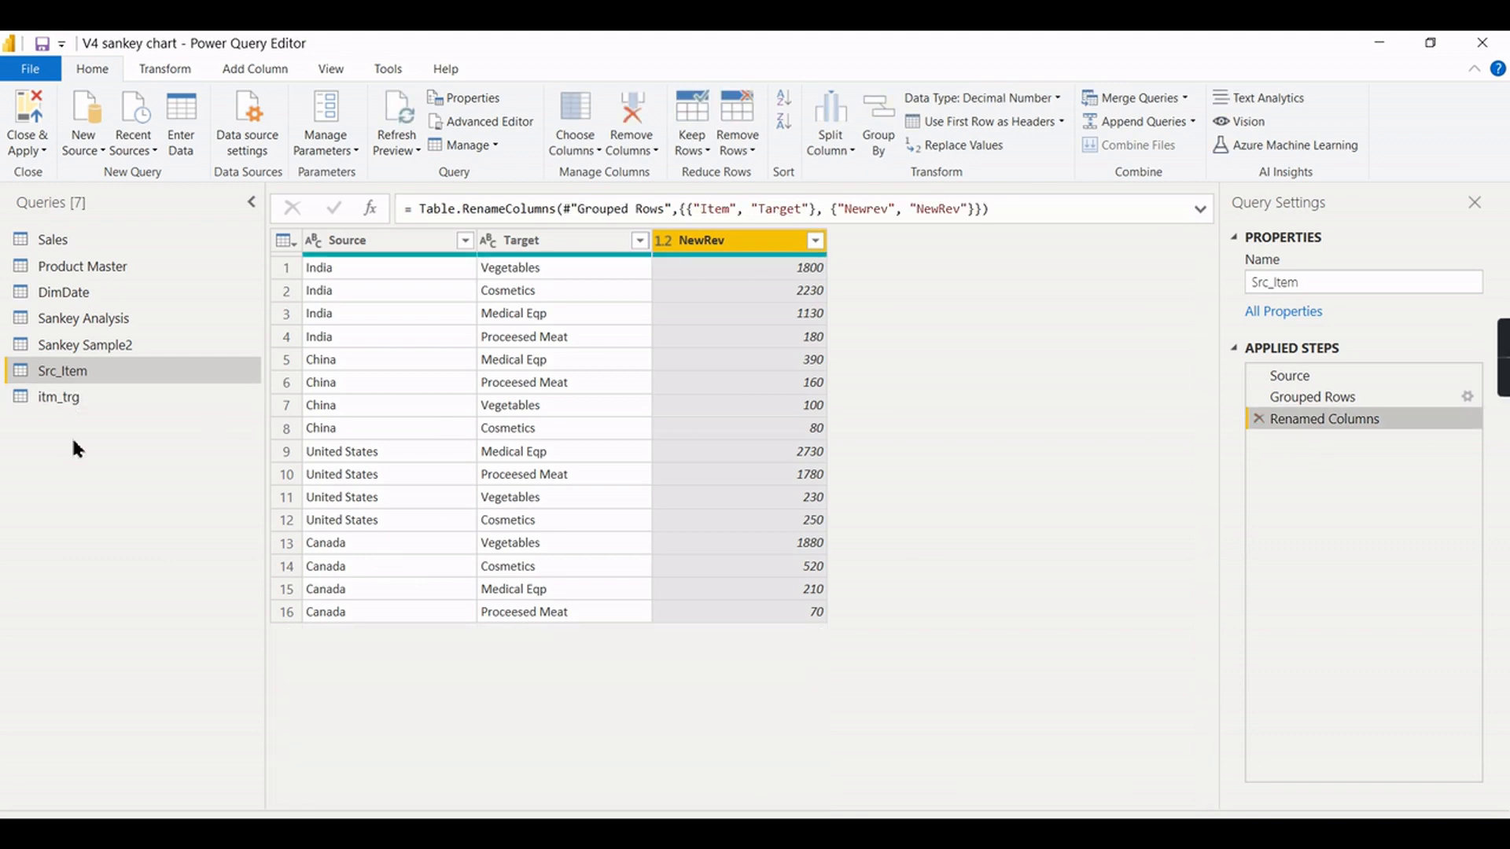
- Append the itm_trg table to the Src_Item query and review the combined rows
click(83, 396)
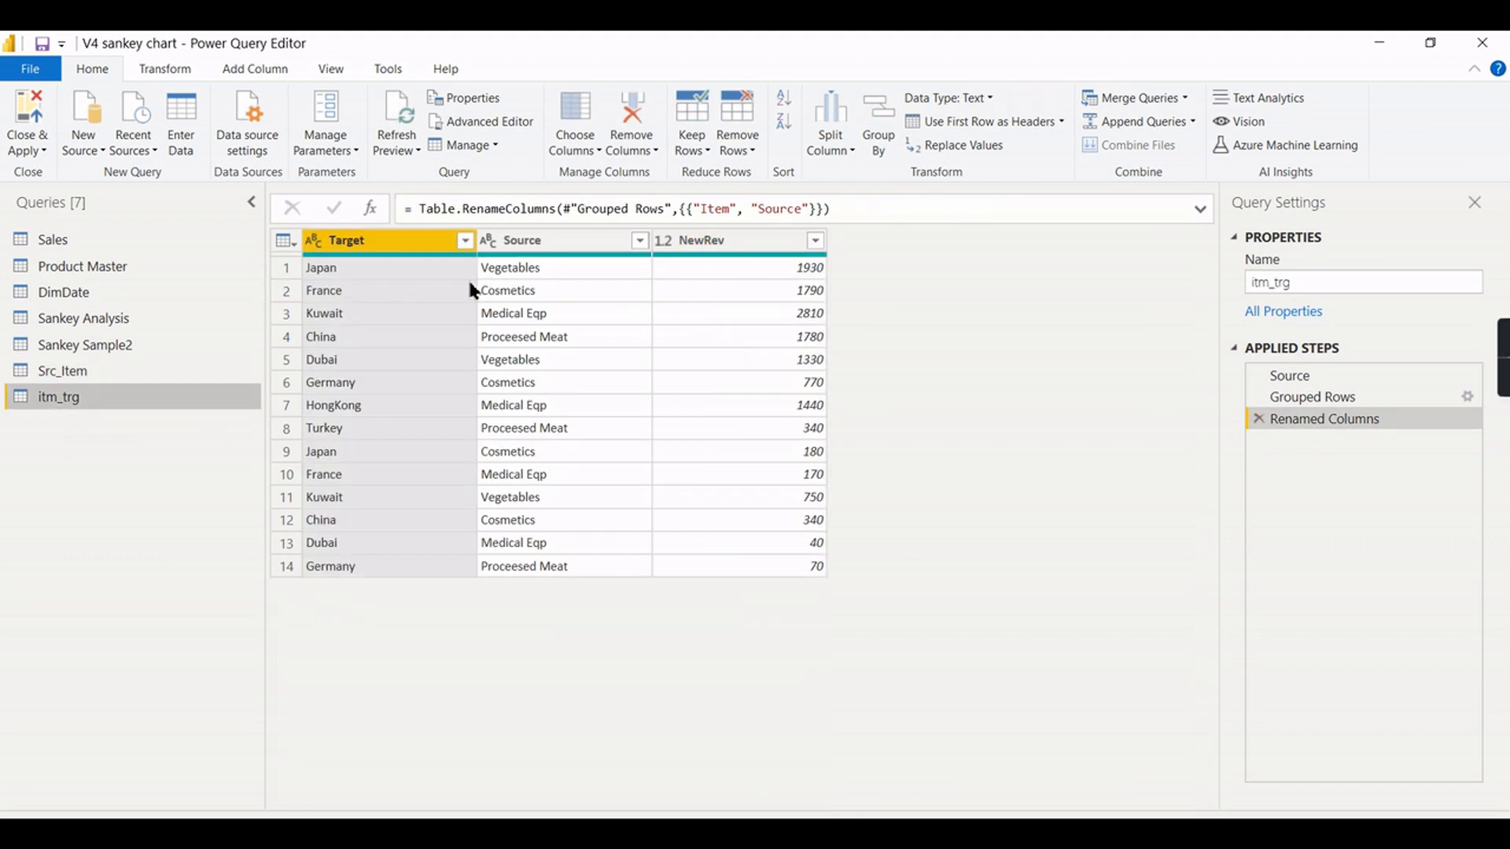
click(49, 373)
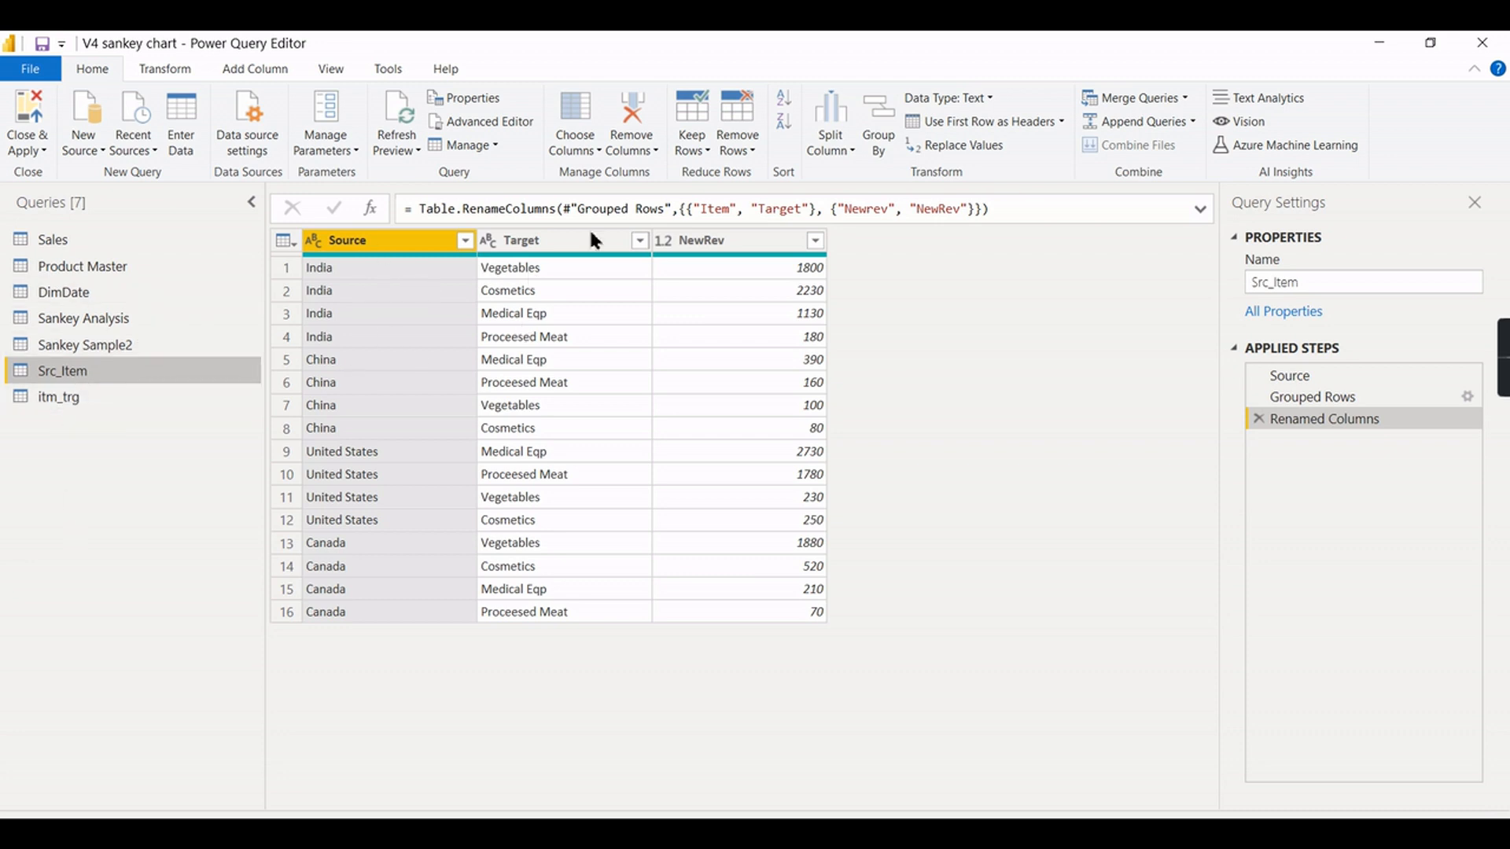
click(1161, 122)
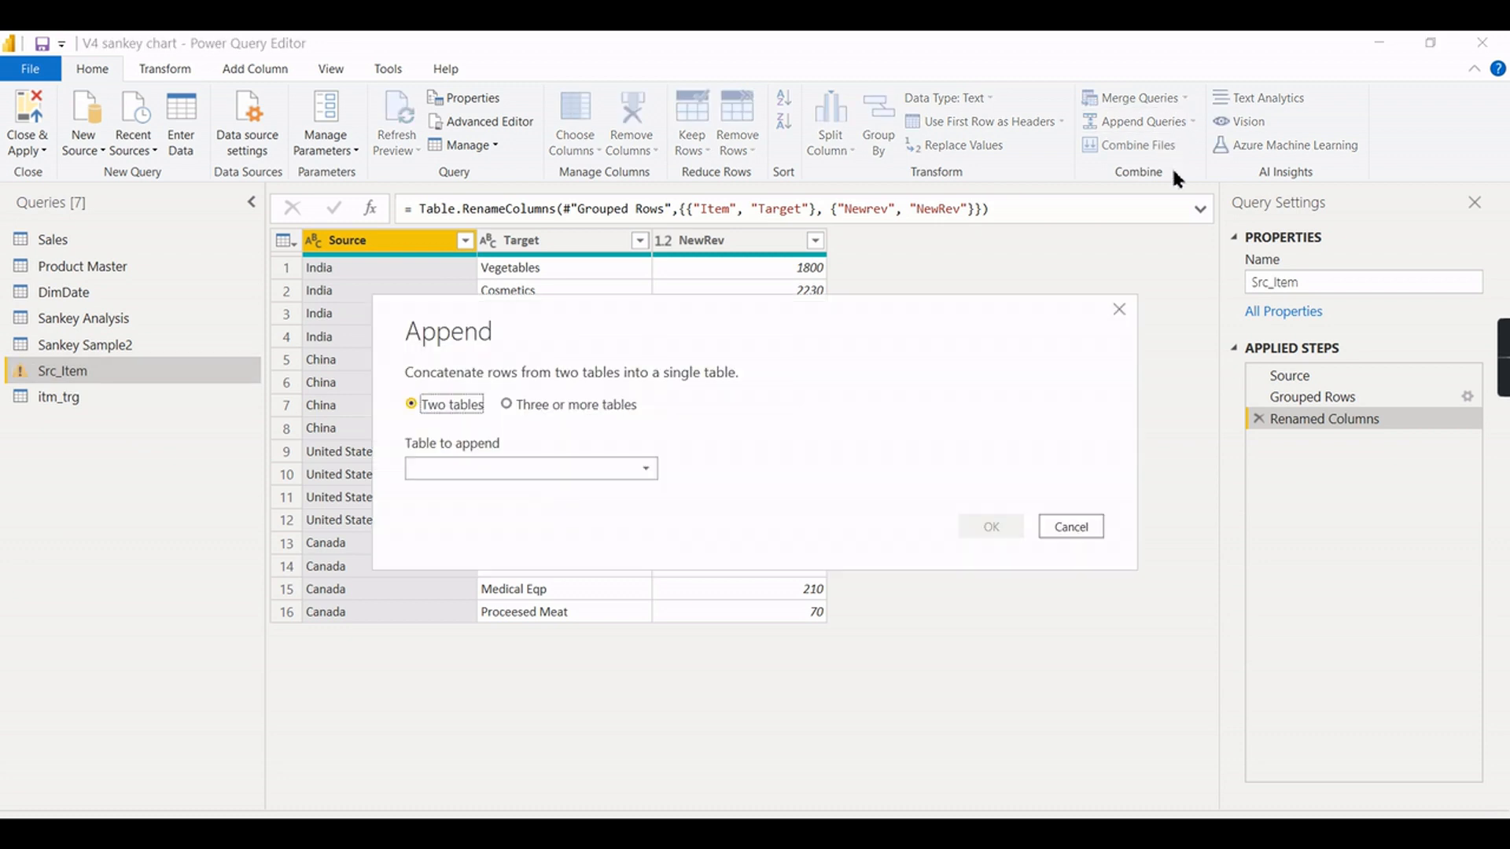
click(465, 470)
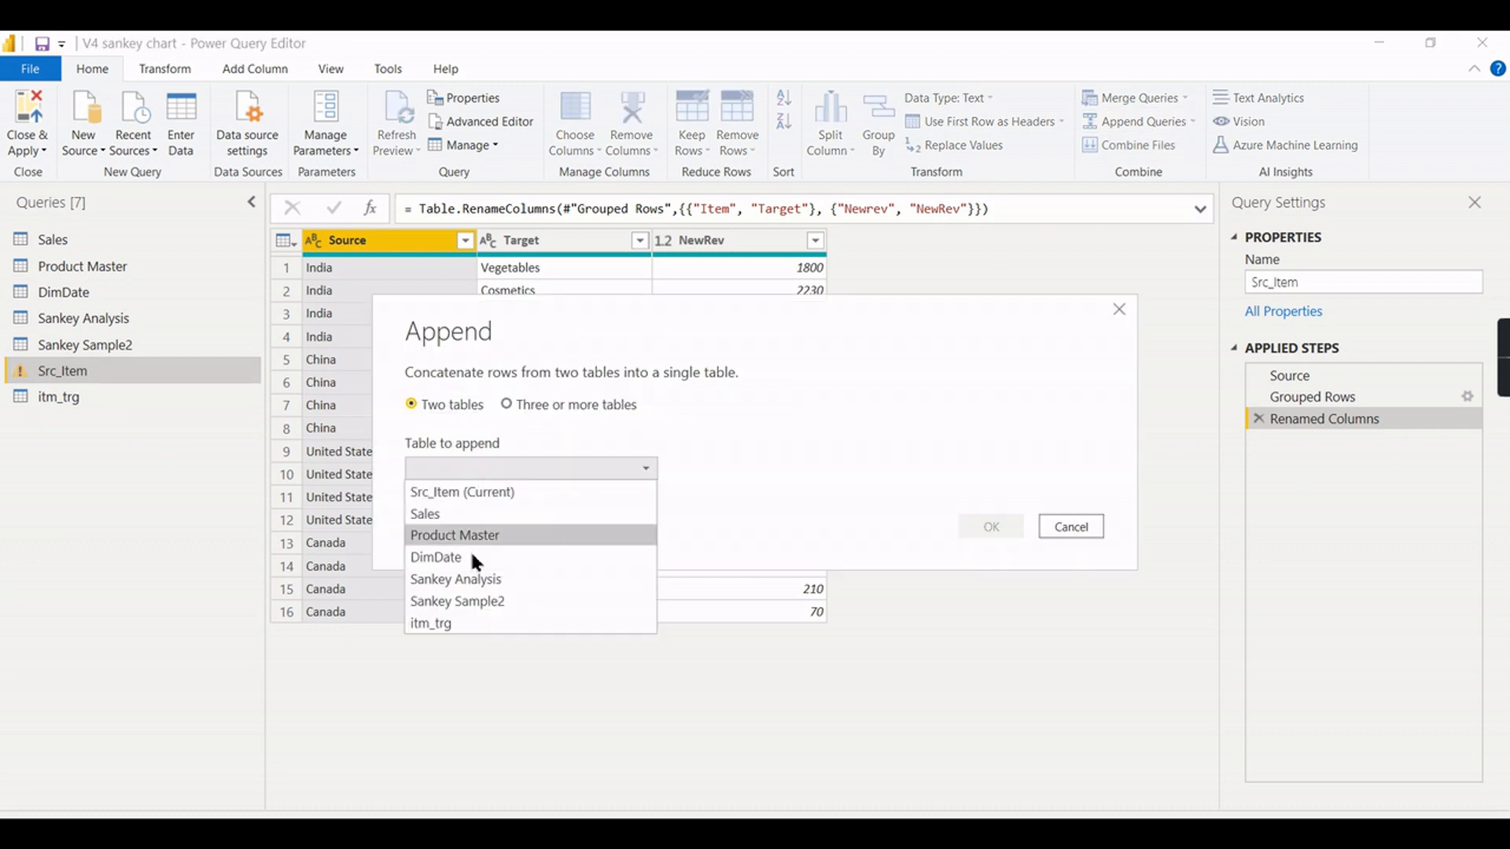
click(460, 631)
click(990, 527)
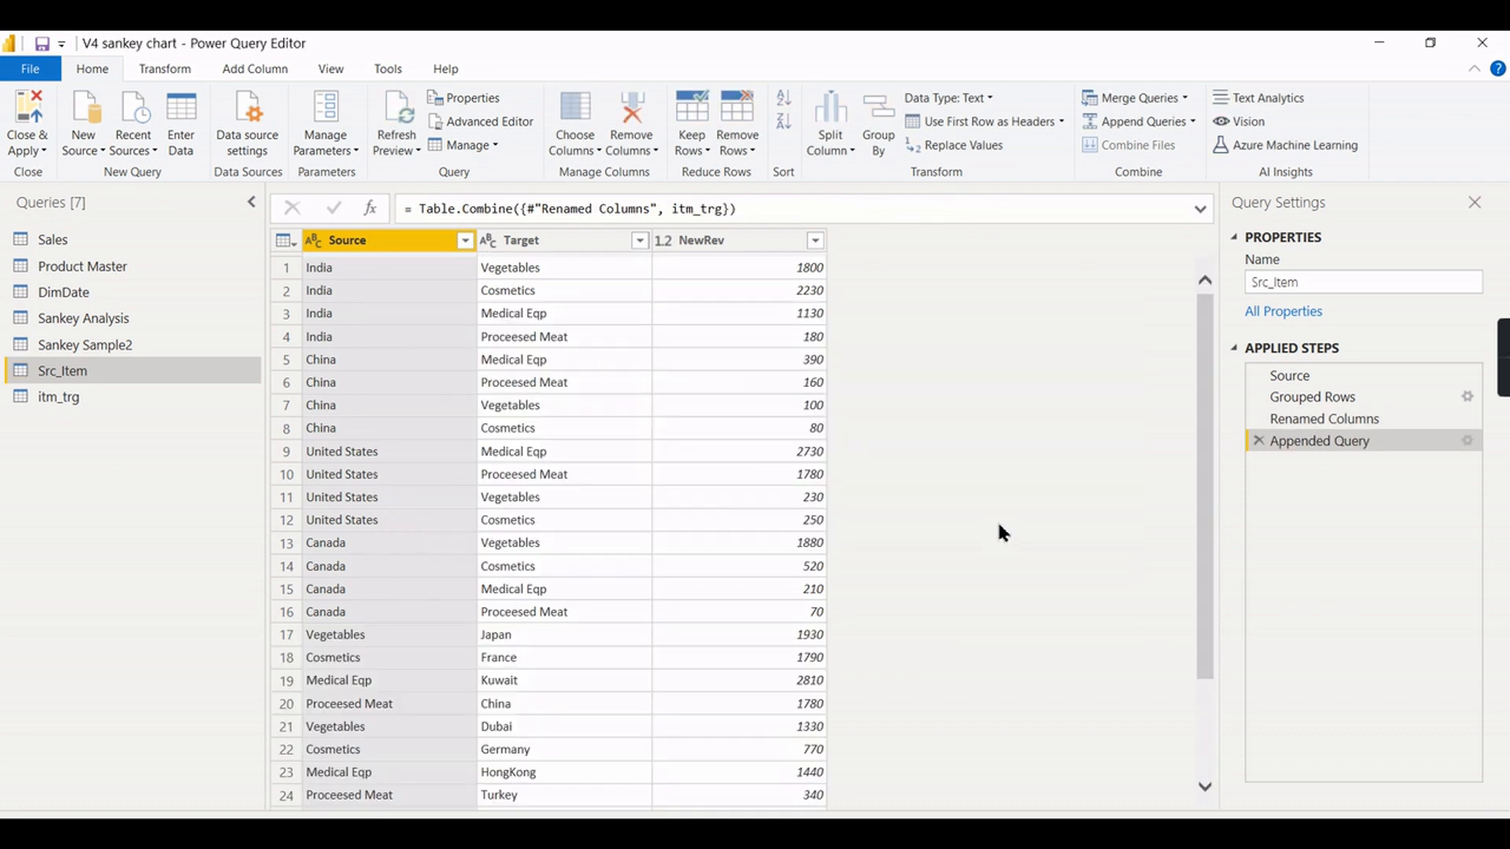
scroll(860, 360, down, 2)
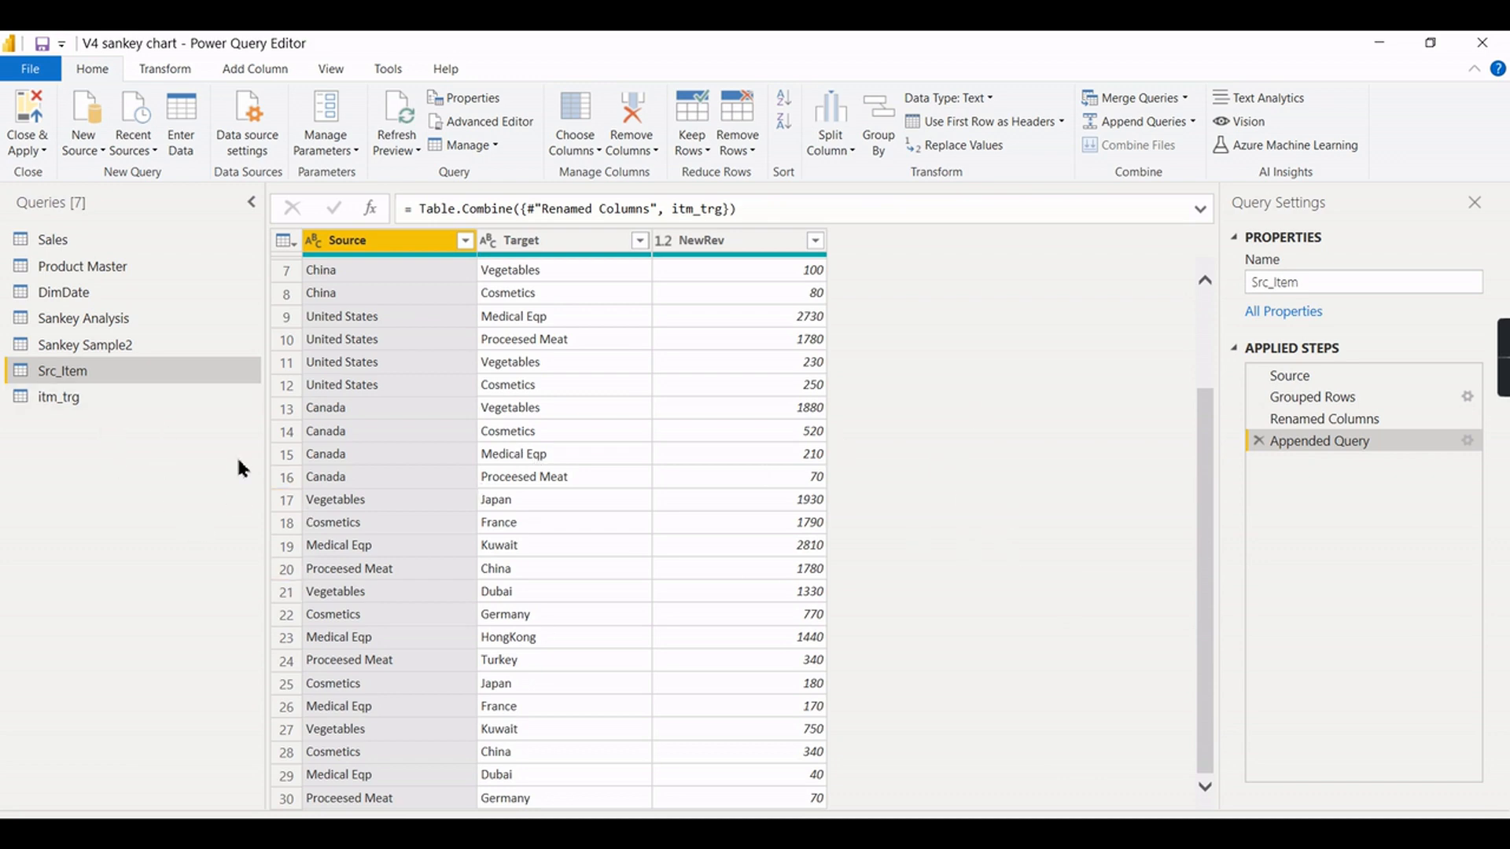
scroll(597, 468, up, 2)
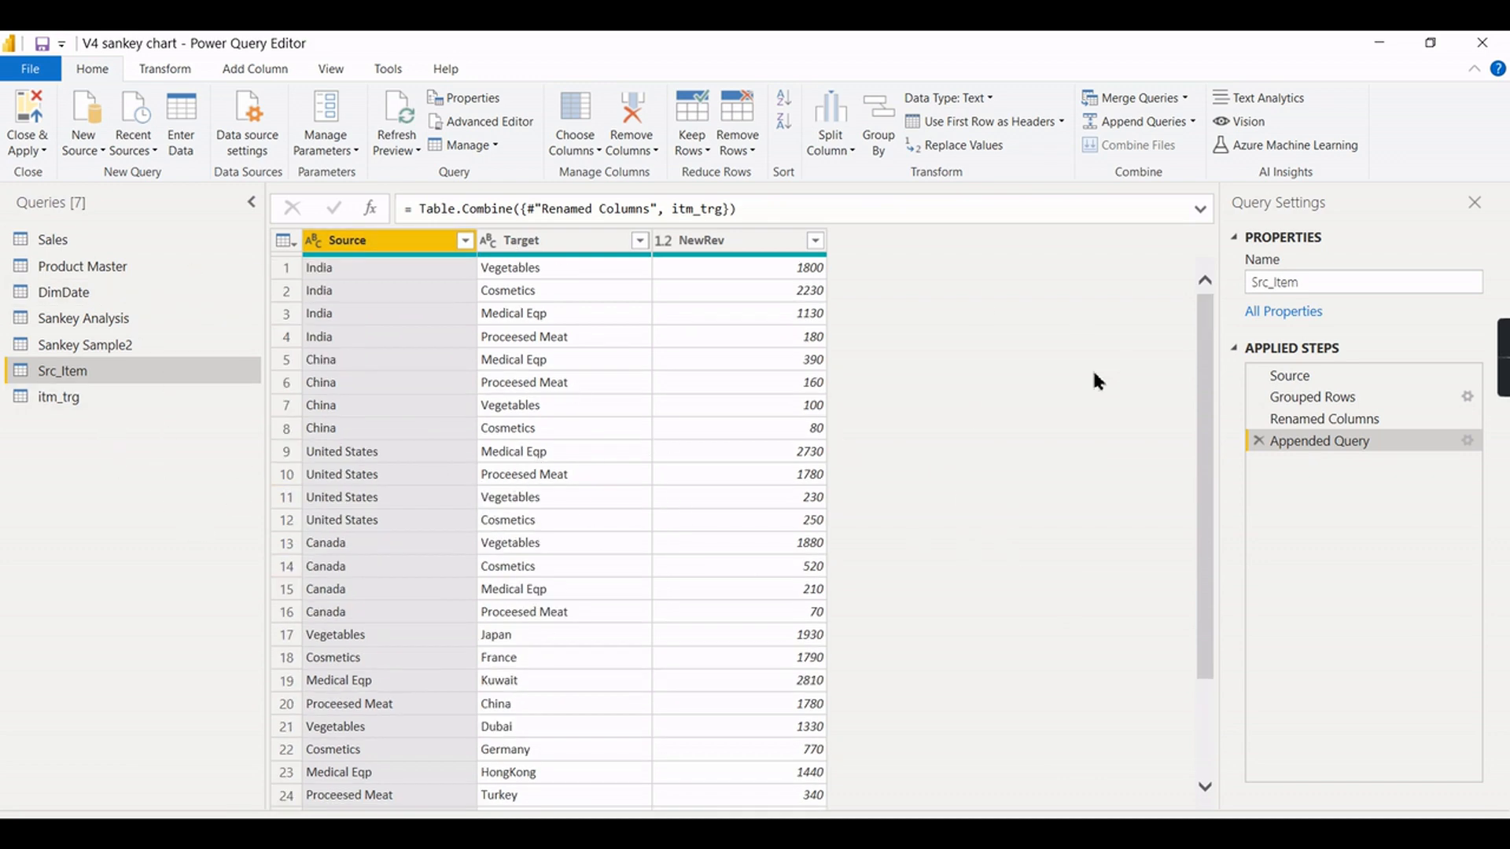
- Rename the Src_Item query as Sankey Report 2
double_click(96, 374)
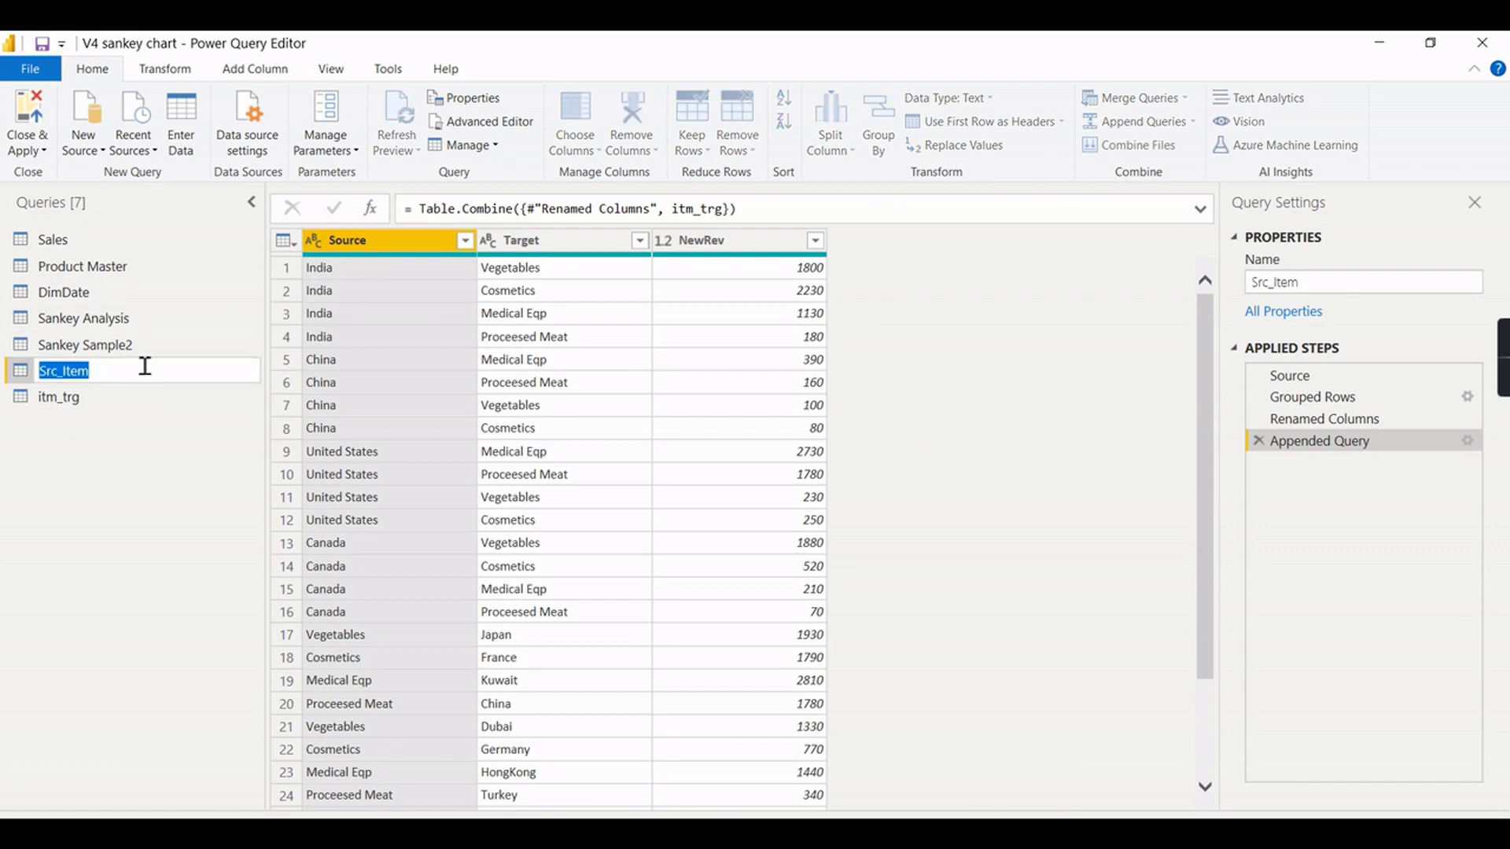
text(Sankey Report 2)
click(134, 342)
- Disable load for the Sankey Sample2 and itm_trg queries, accepting the removal of Sankey Sample2 from the report, and return to Sankey Report 2
right_click(133, 341)
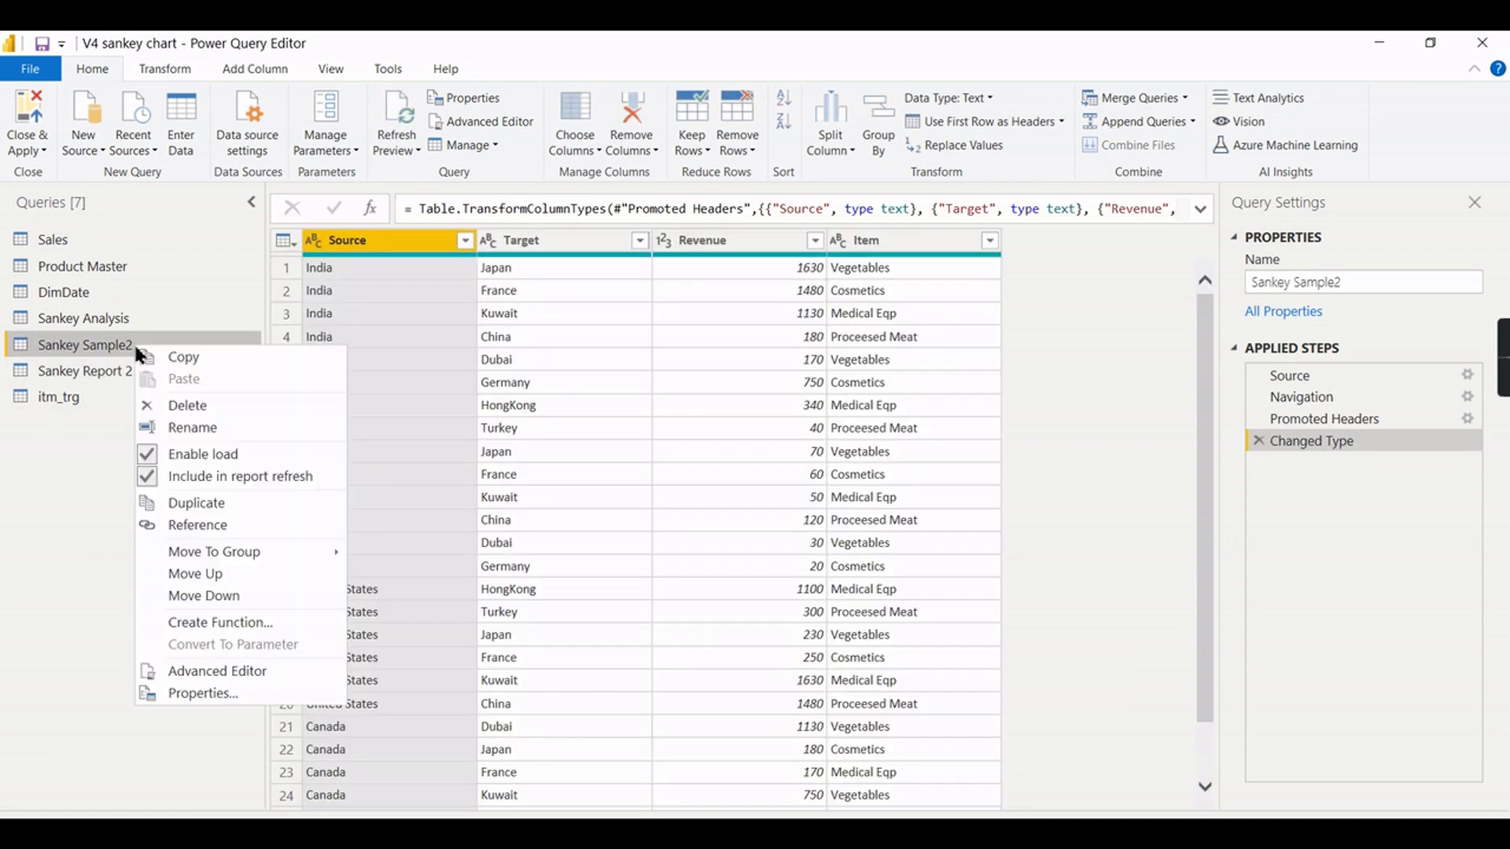
click(149, 453)
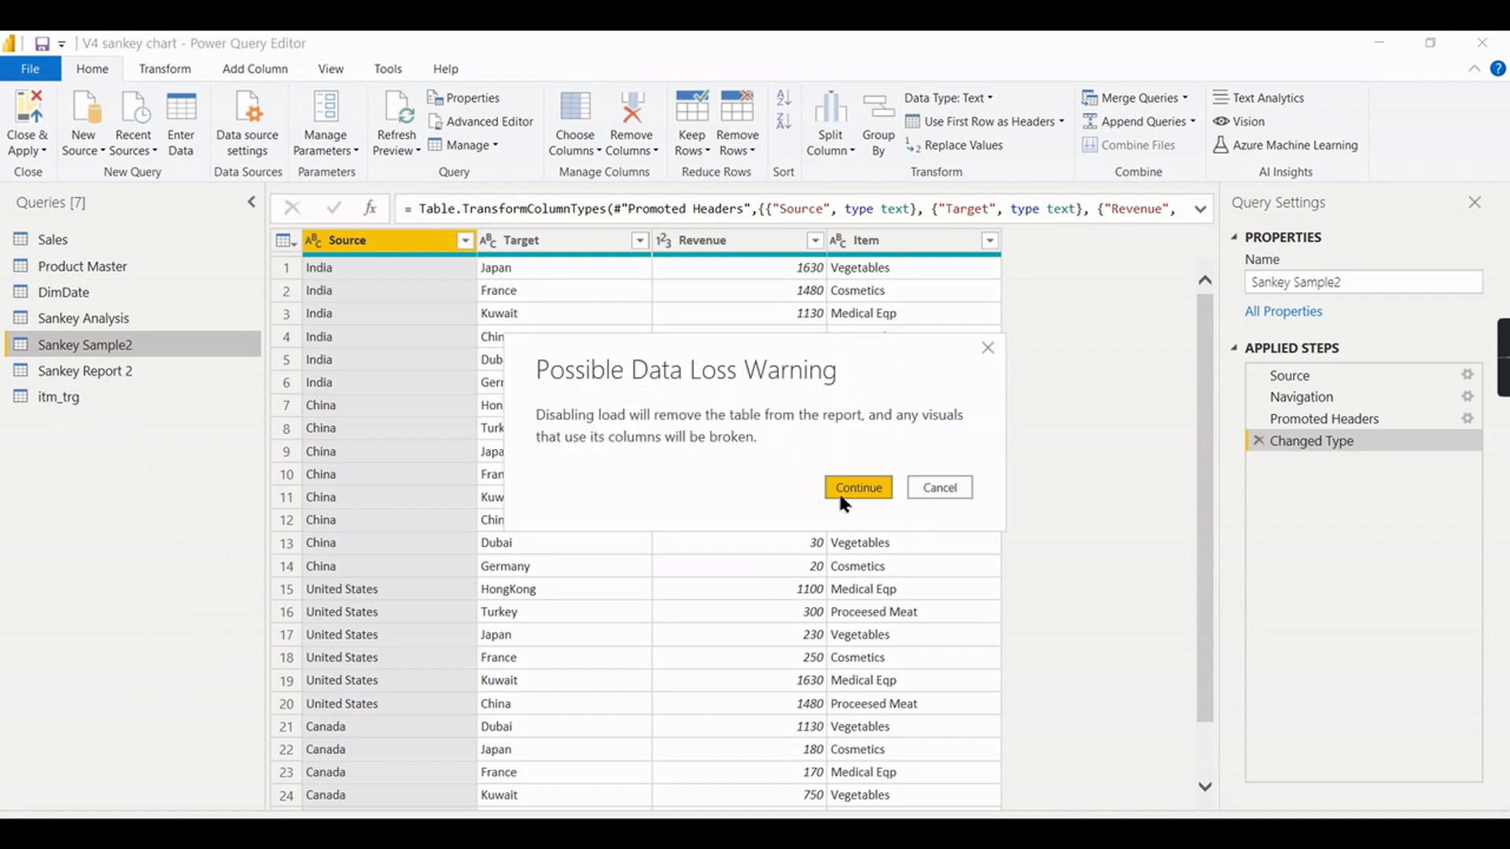
click(840, 495)
click(47, 402)
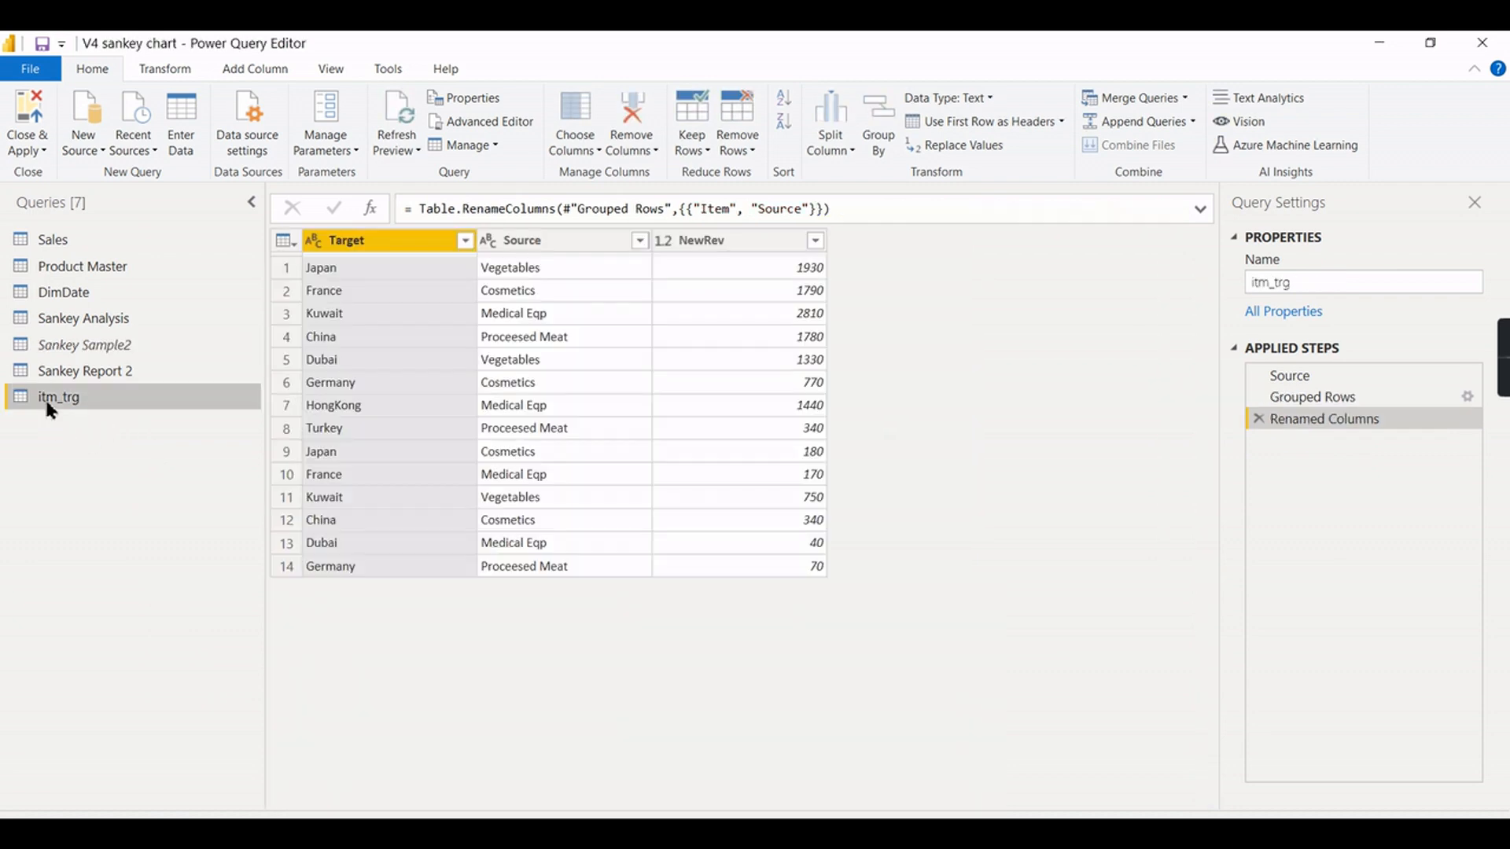
right_click(47, 403)
click(110, 507)
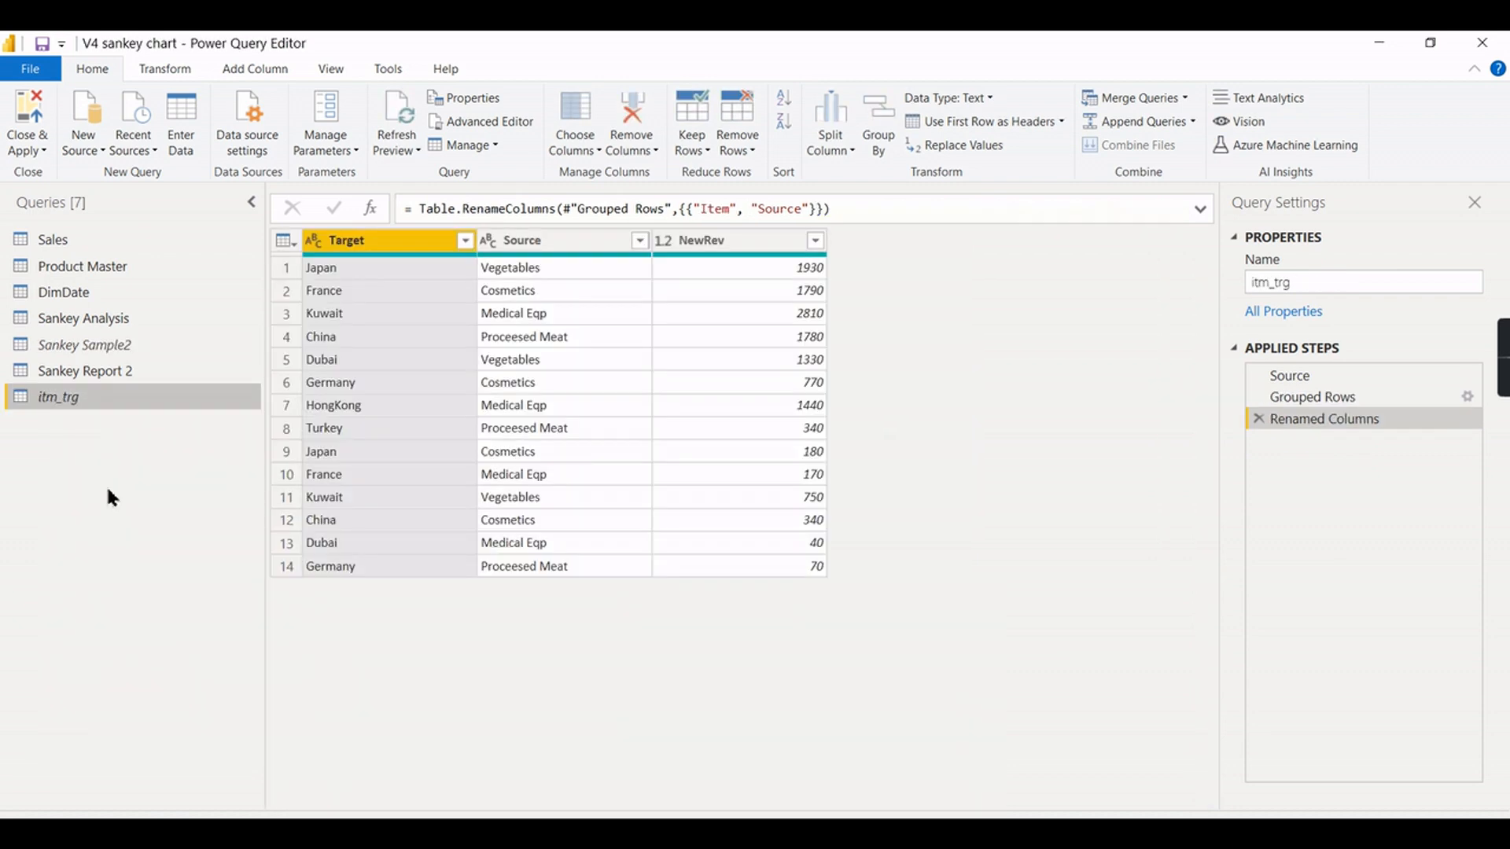
click(117, 373)
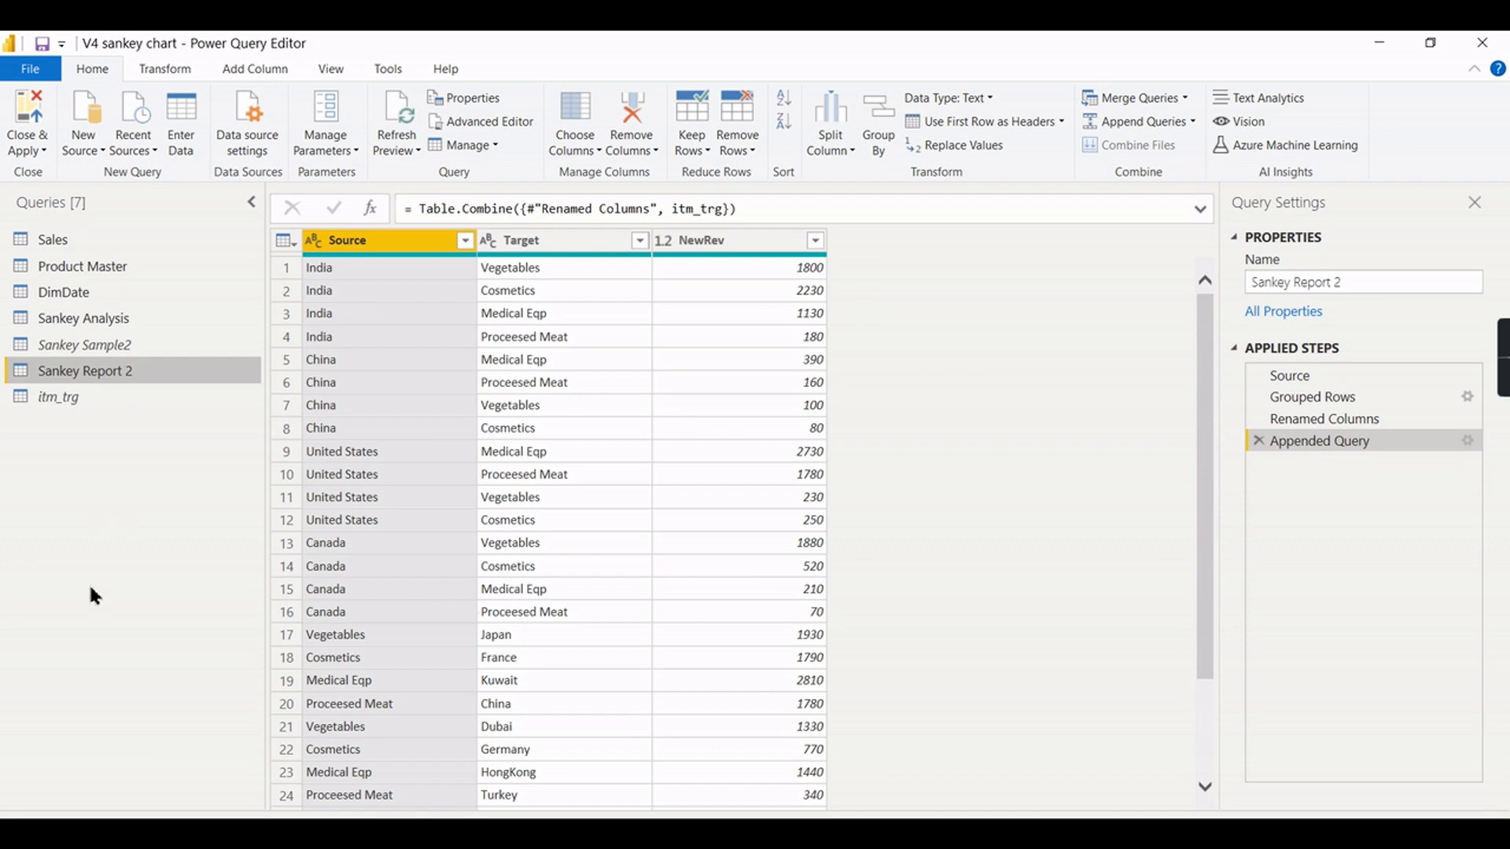
- Close the query editor applying the query changes, and return to the report view on Page 1
click(28, 146)
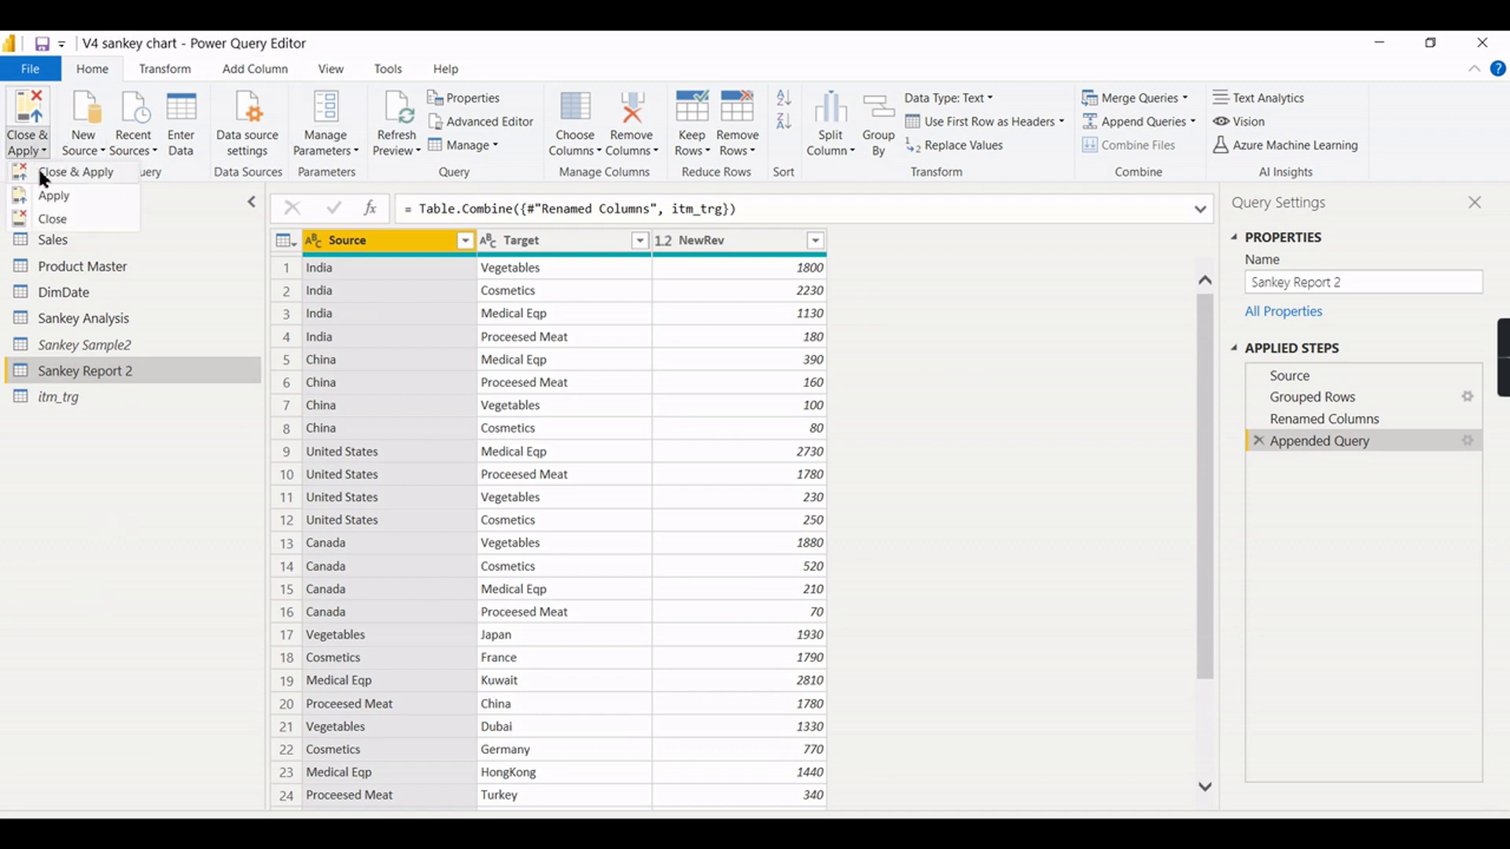
click(41, 173)
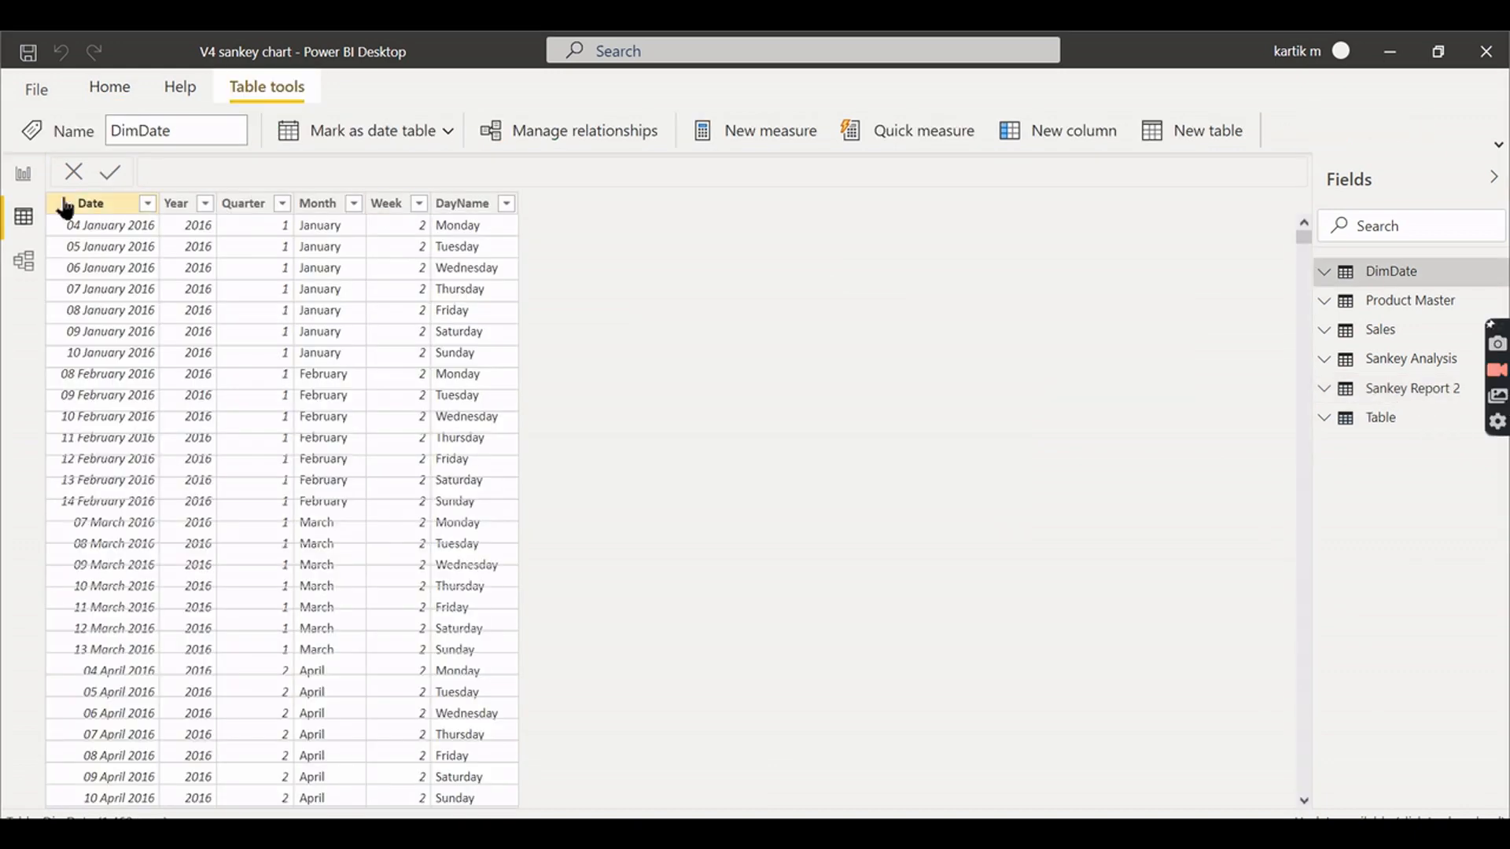
click(24, 174)
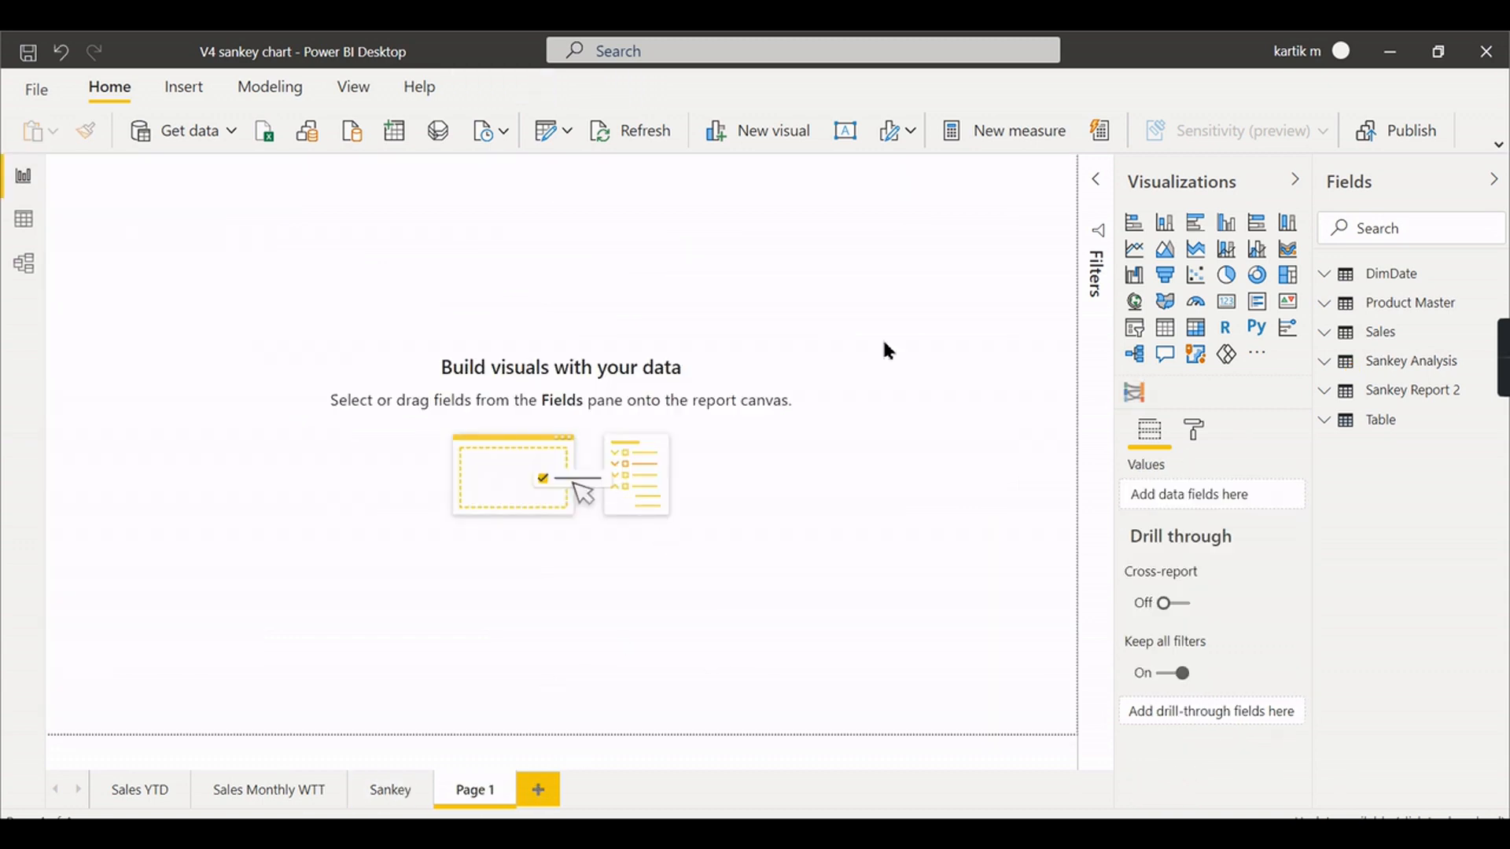
- Add a Sankey chart filling most of Page 1, using Sankey Report 2's Source as source, Target as destination and NewRev as weight
click(1137, 392)
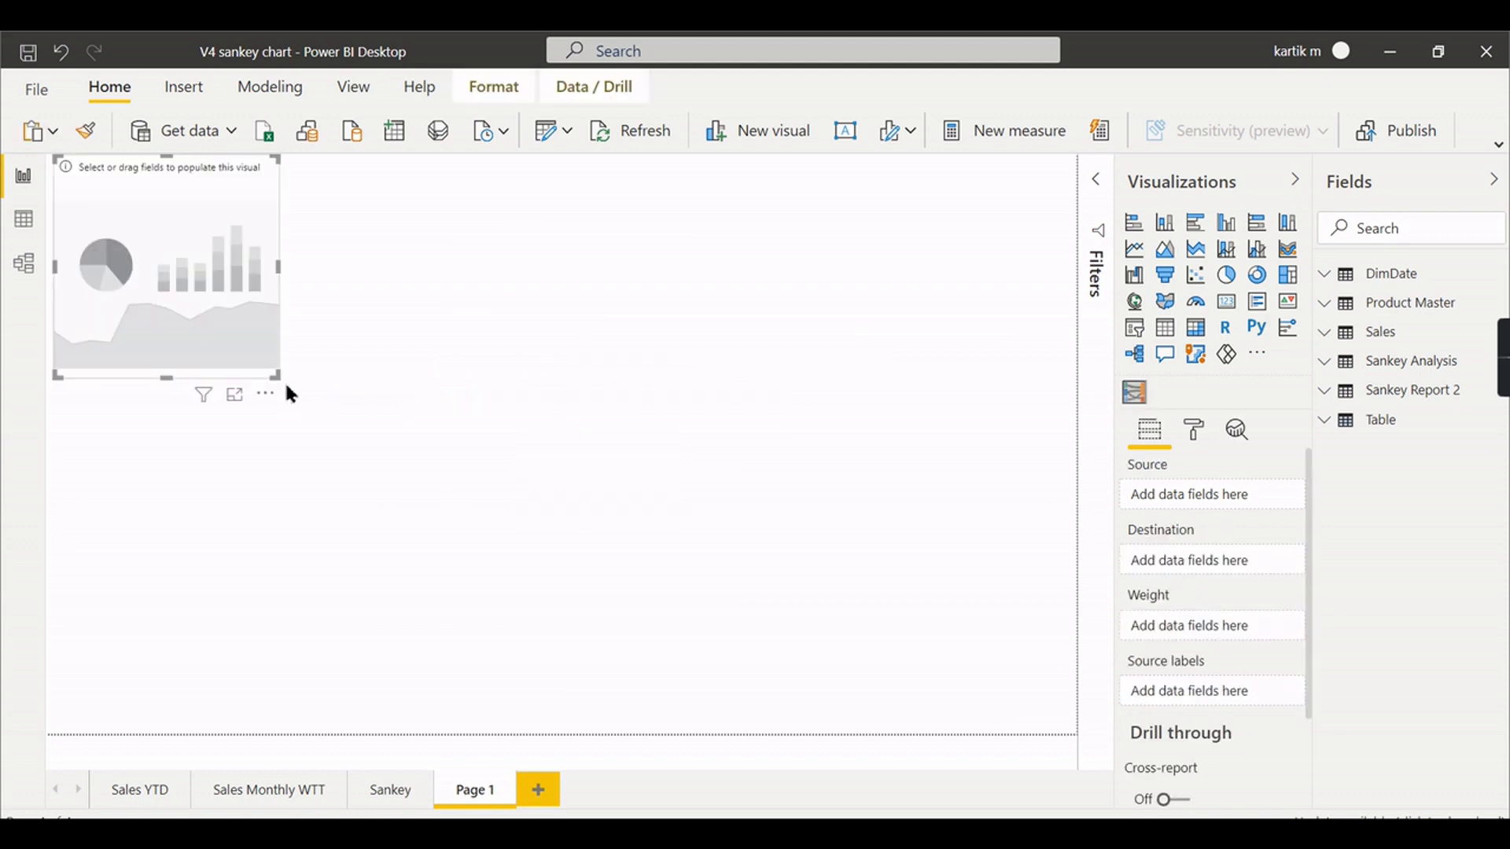
drag(277, 376, 1007, 655)
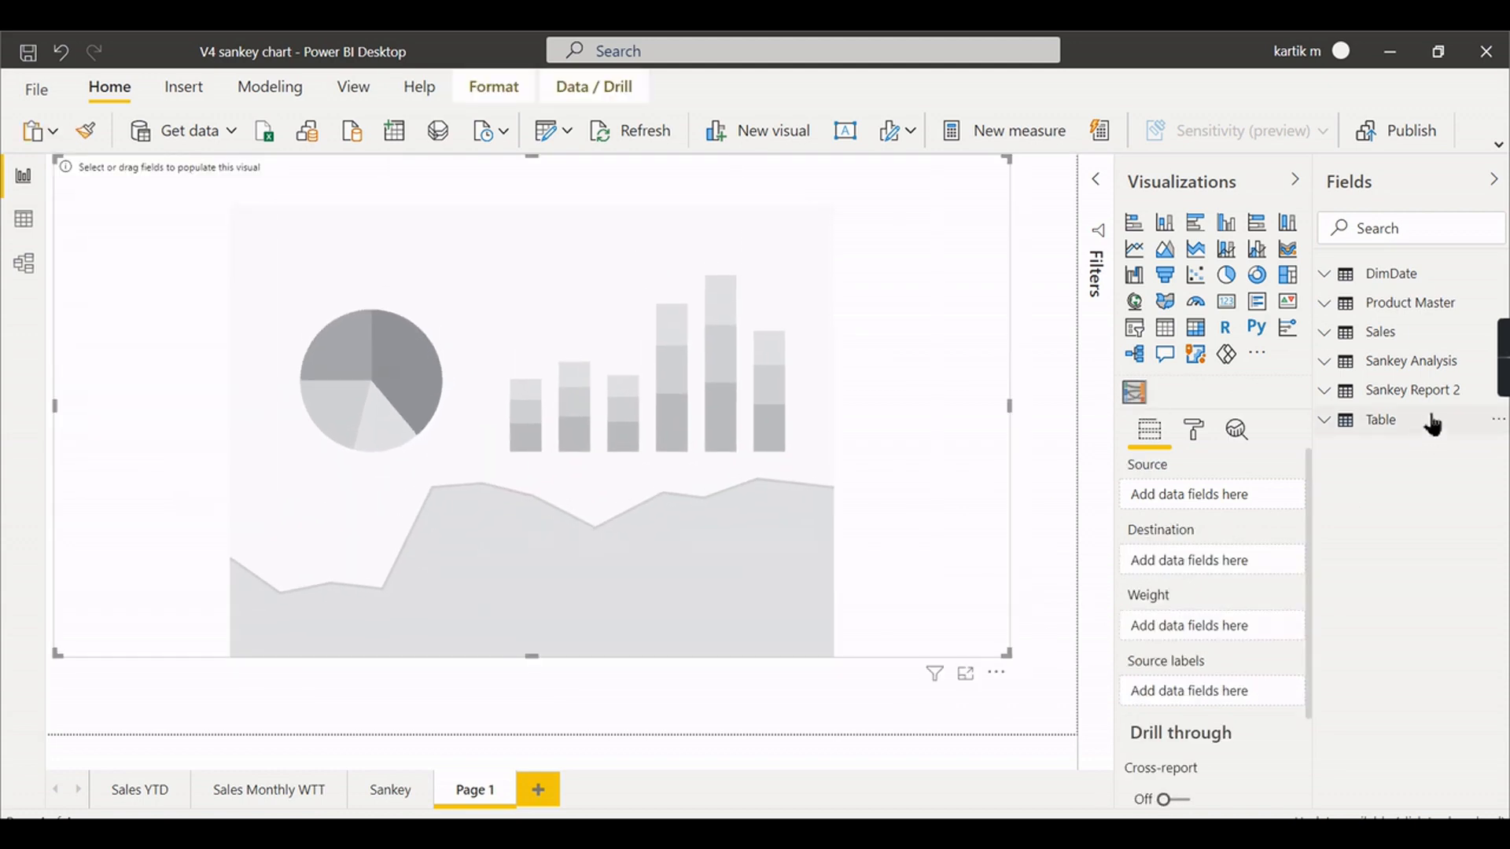
click(1335, 390)
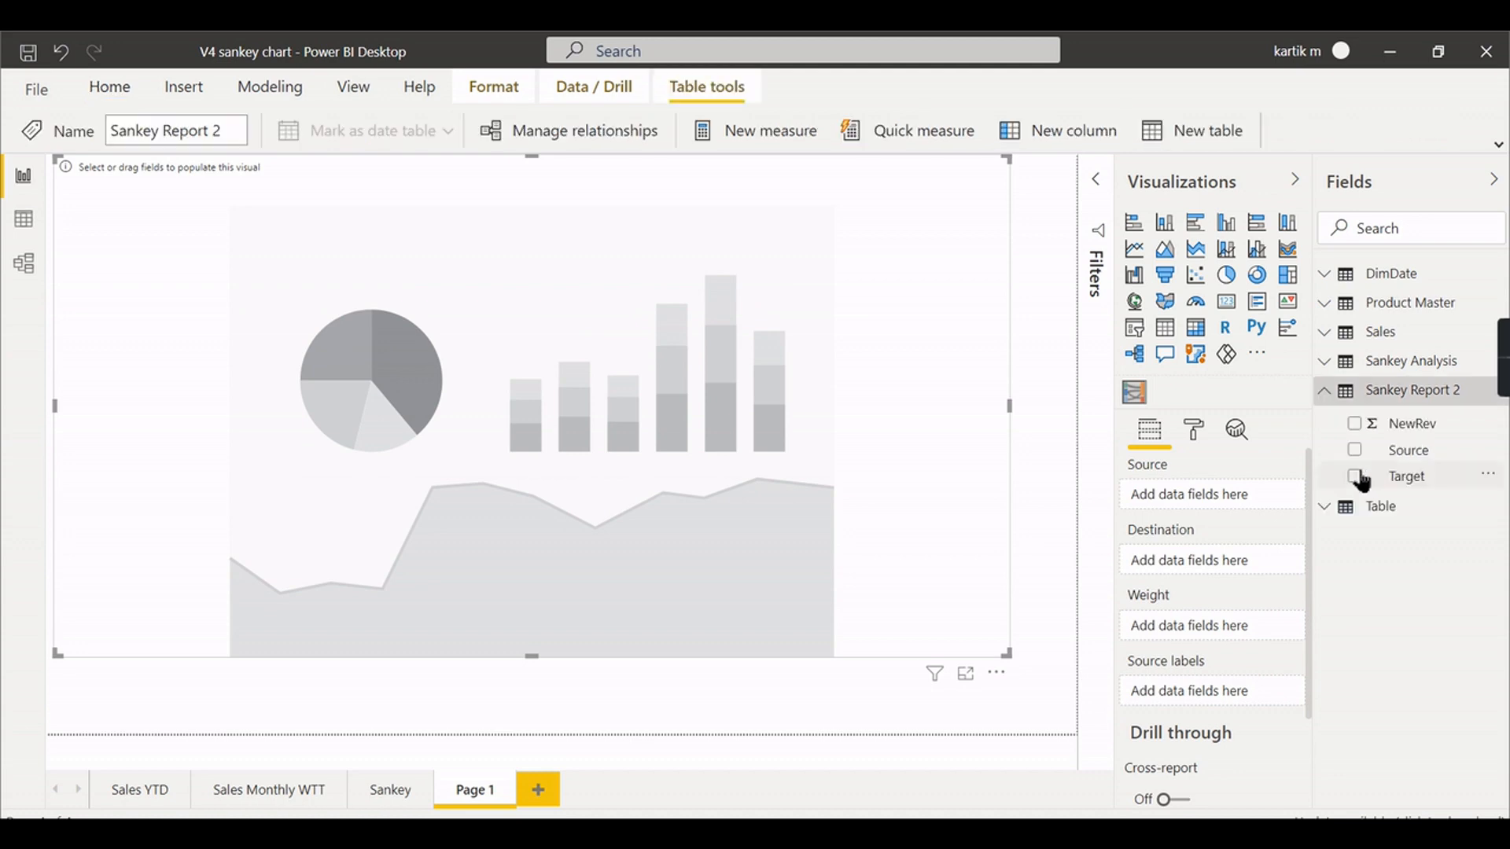
click(1361, 452)
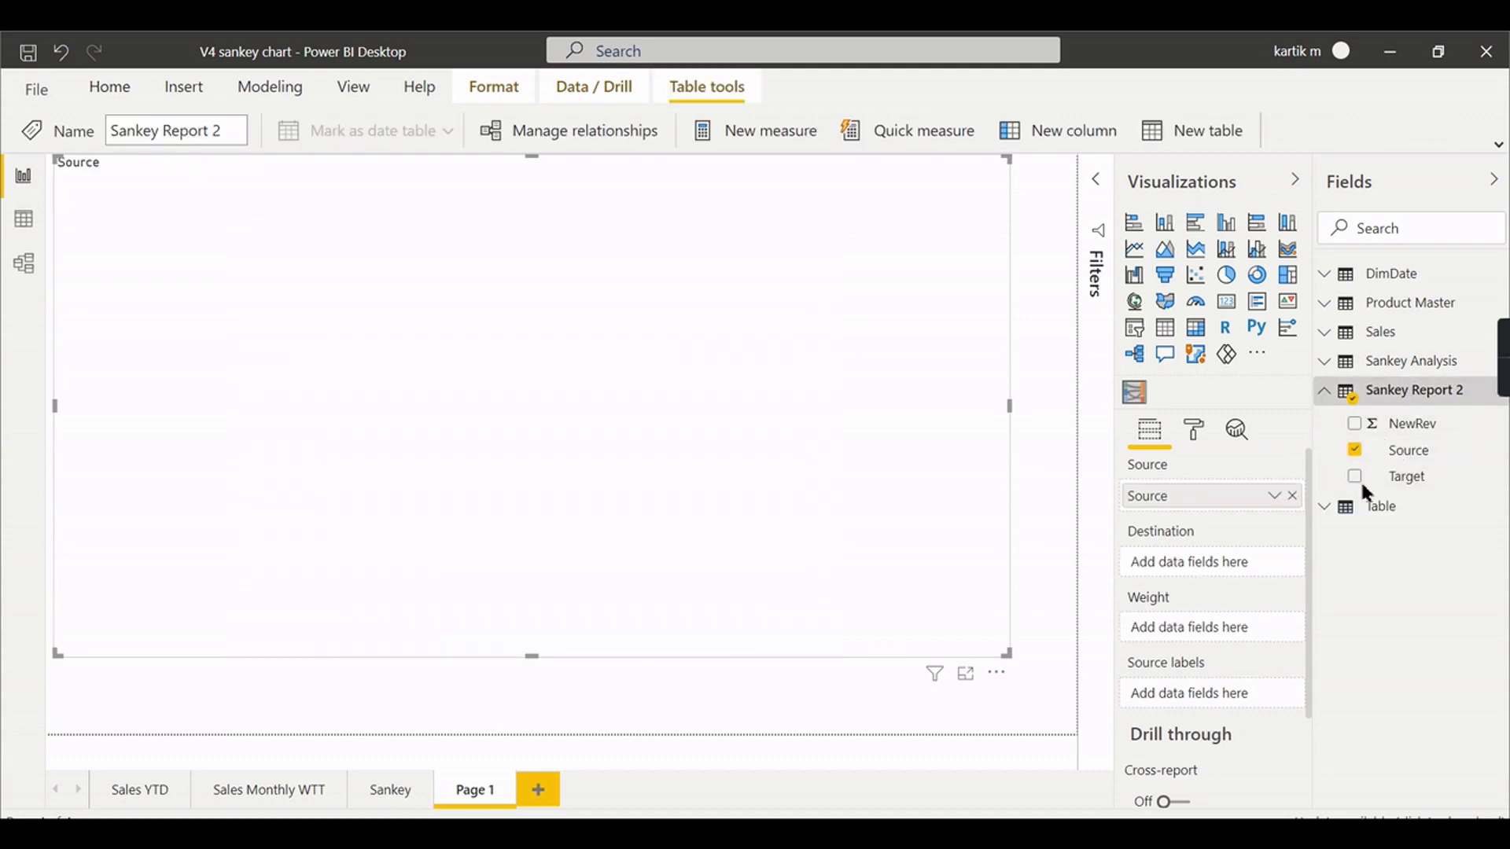
click(1357, 478)
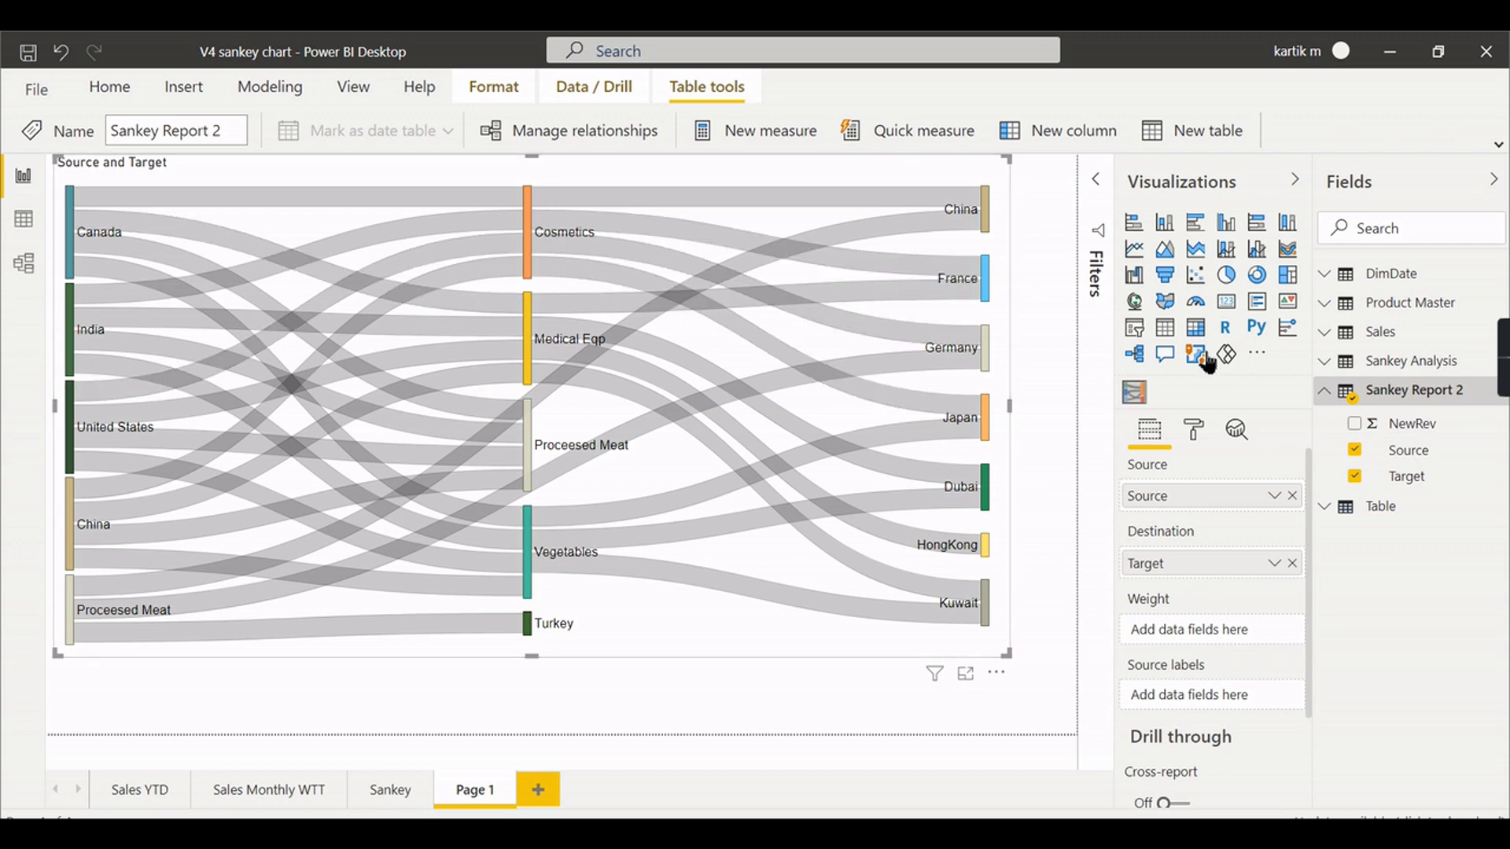
drag(1408, 432, 1233, 632)
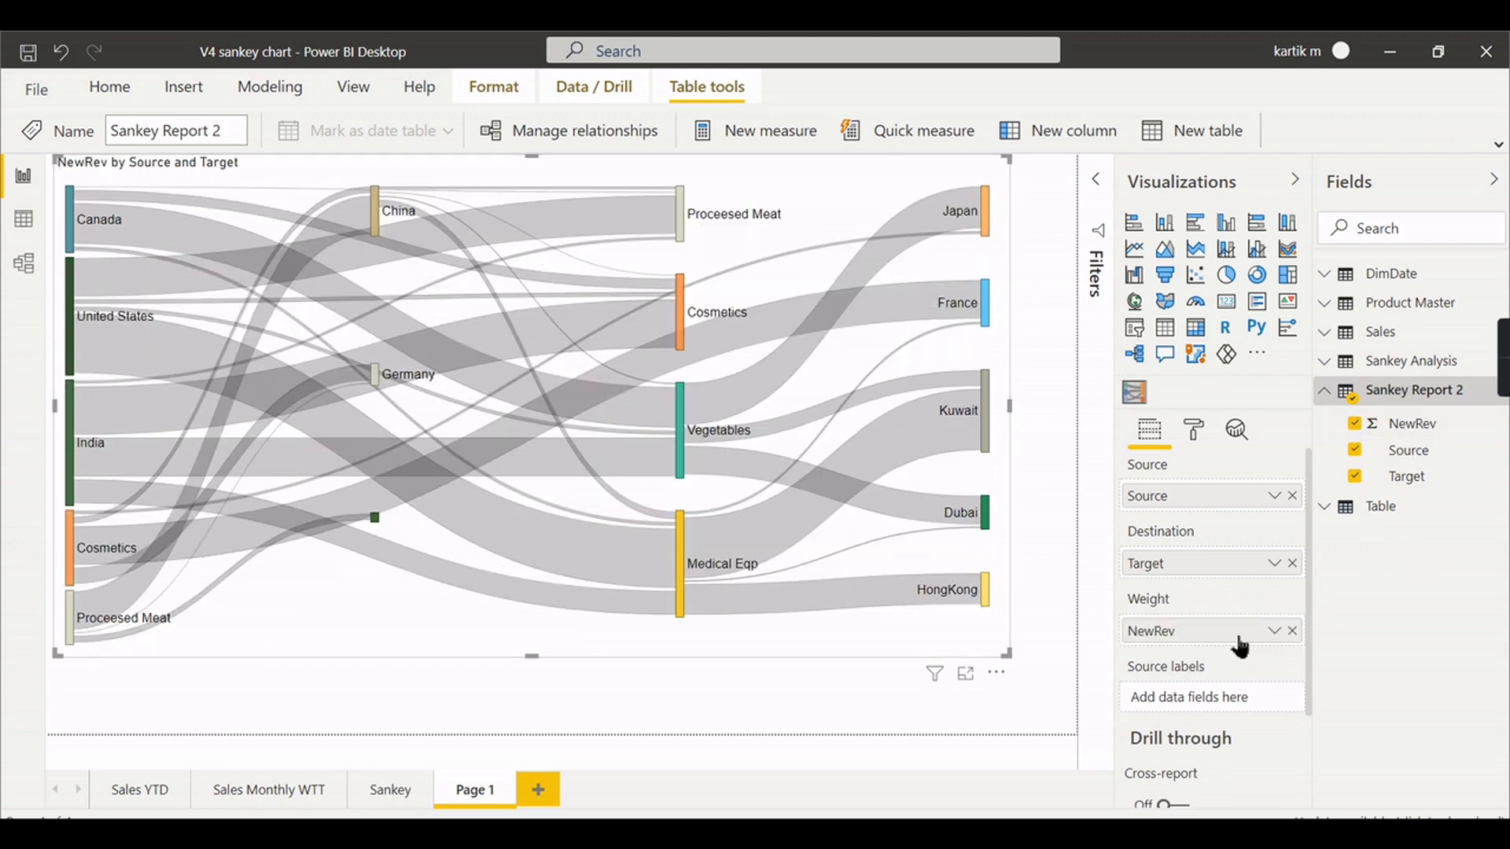